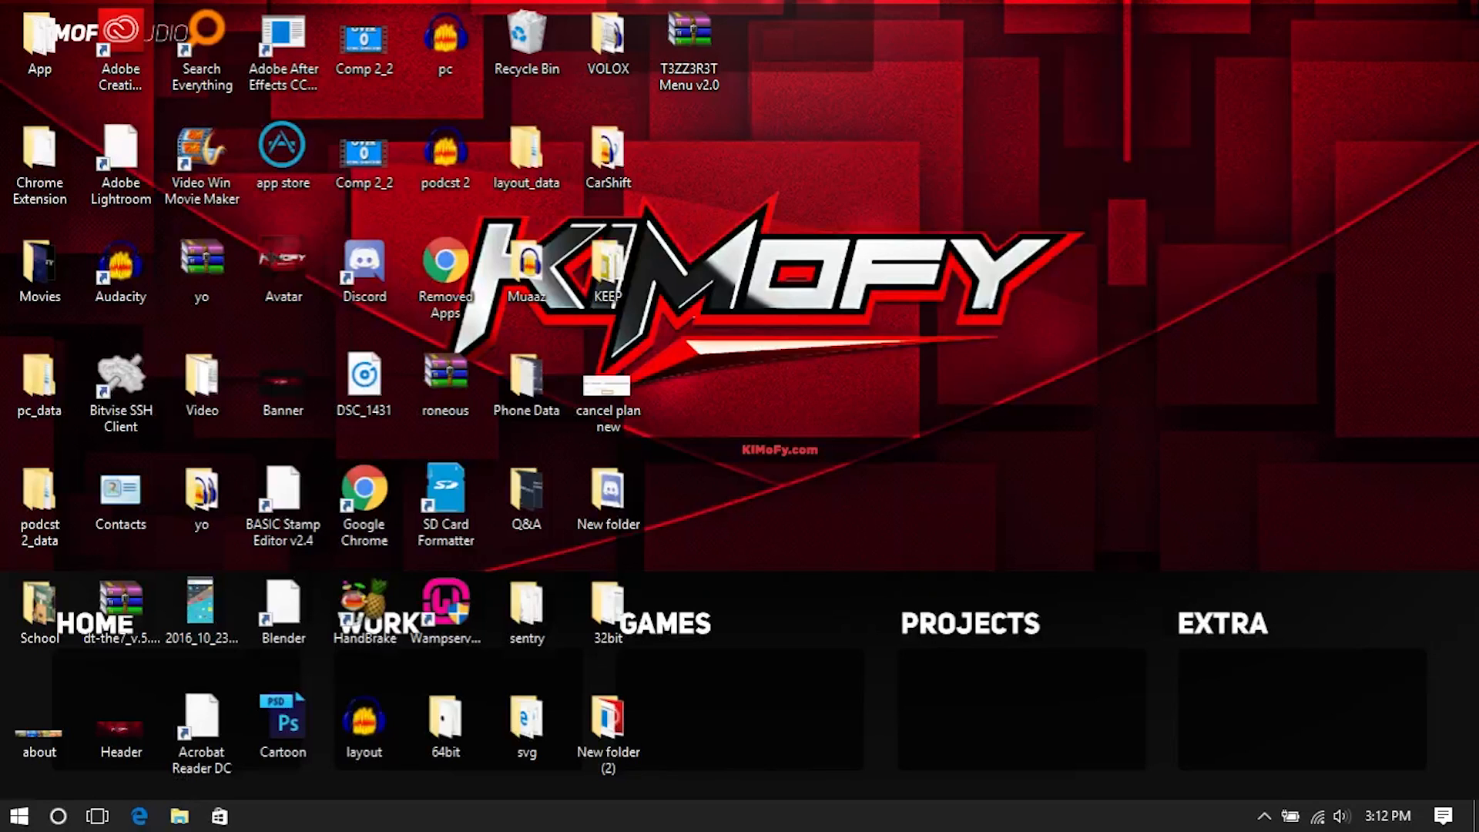
pyautogui.moveTo(1475, 3); pyautogui.dragTo(917, 486)
pyautogui.moveTo(826, 12); pyautogui.dragTo(664, 73)
pyautogui.moveTo(1293, 749); pyautogui.dragTo(1340, 649)
pyautogui.moveTo(733, 6); pyautogui.dragTo(785, 168)
pyautogui.moveTo(1473, 6); pyautogui.dragTo(989, 682)
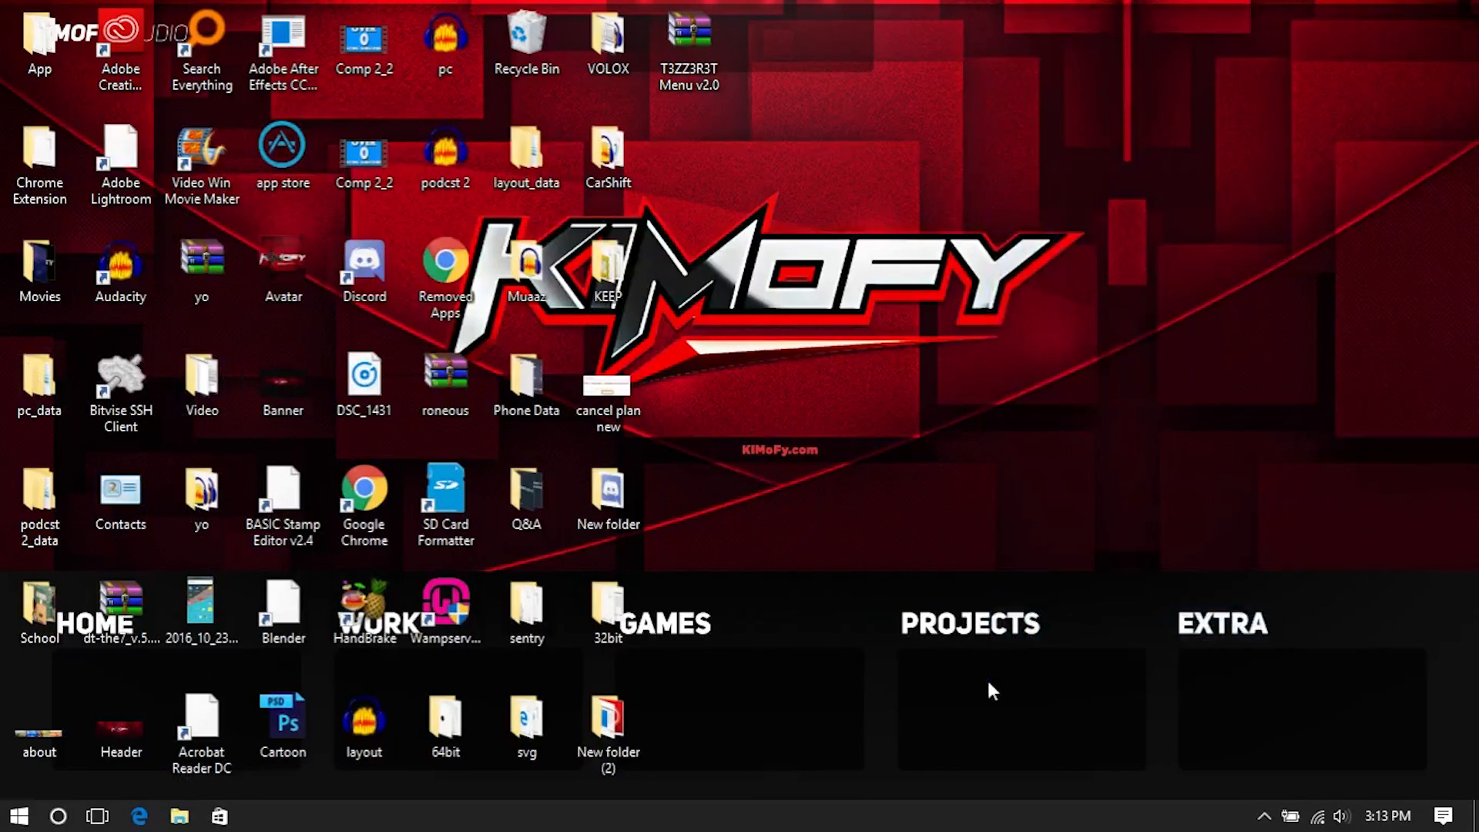
# Step: Switch to Google Chrome, search the web for "nimiplaces" and open the Nimi Places project page on mynimi.net
pyautogui.doubleClick(380, 491)
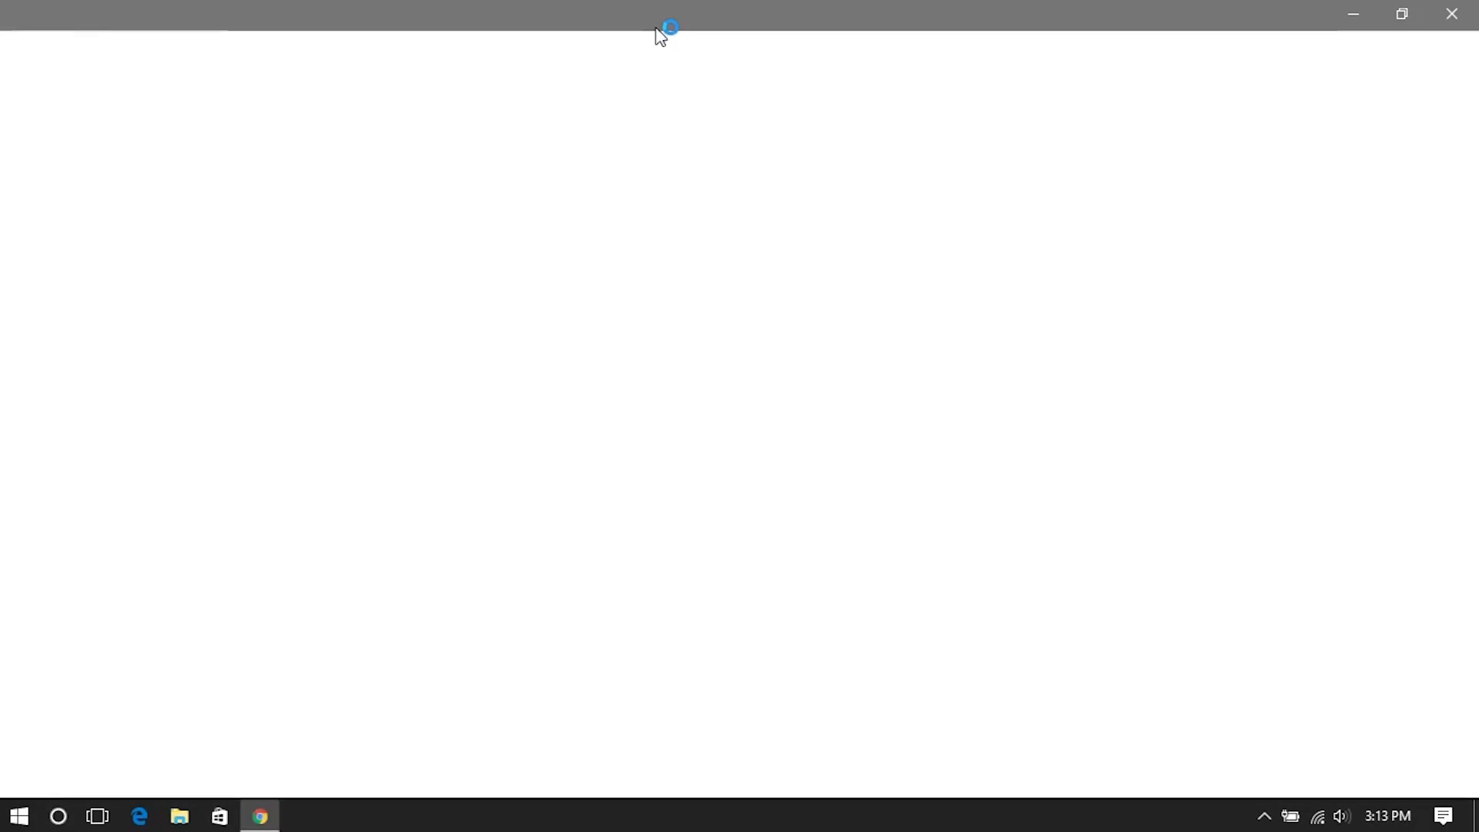
pyautogui.write('nimi')
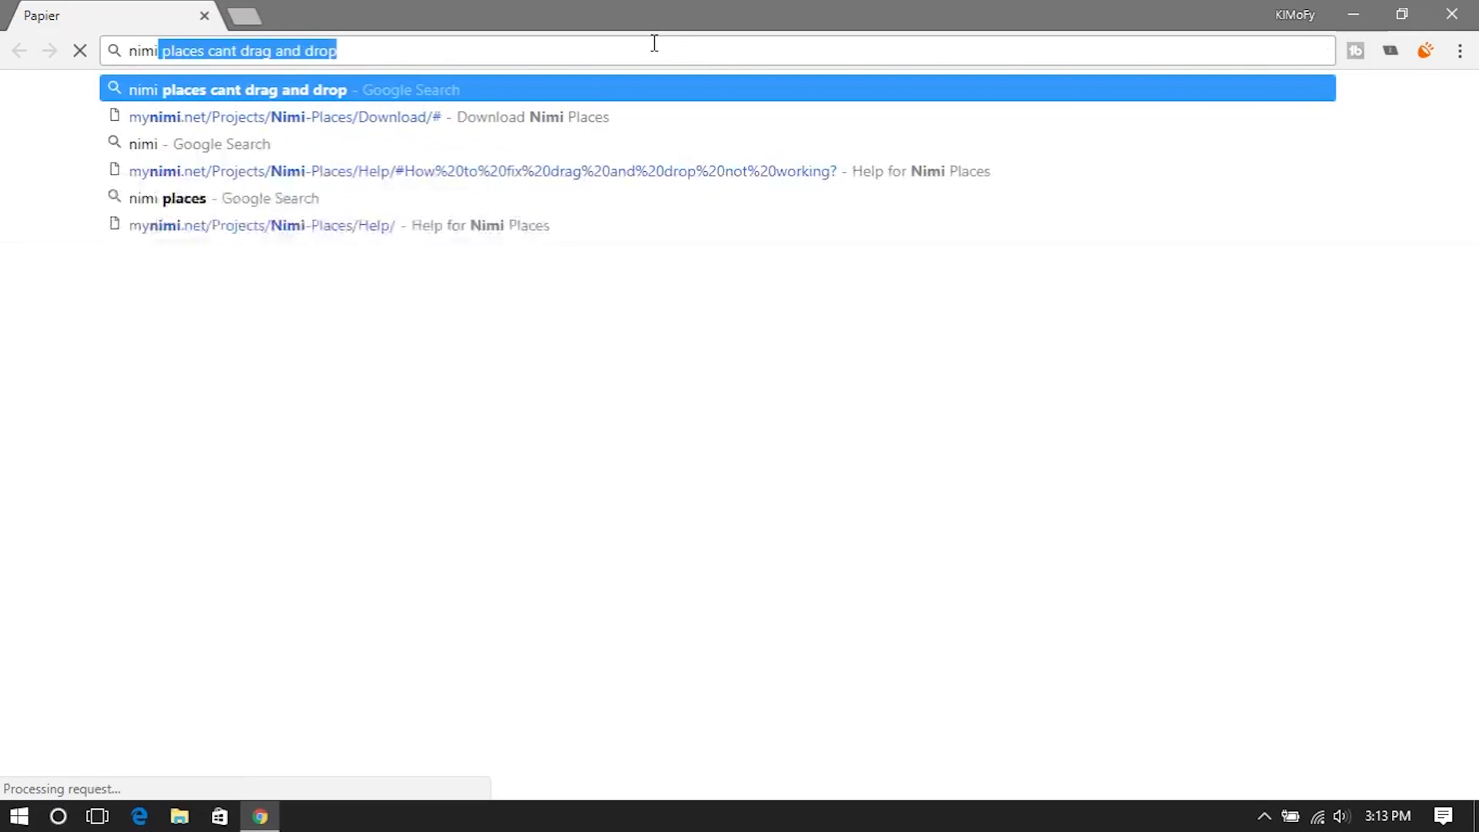
pyautogui.write('places')
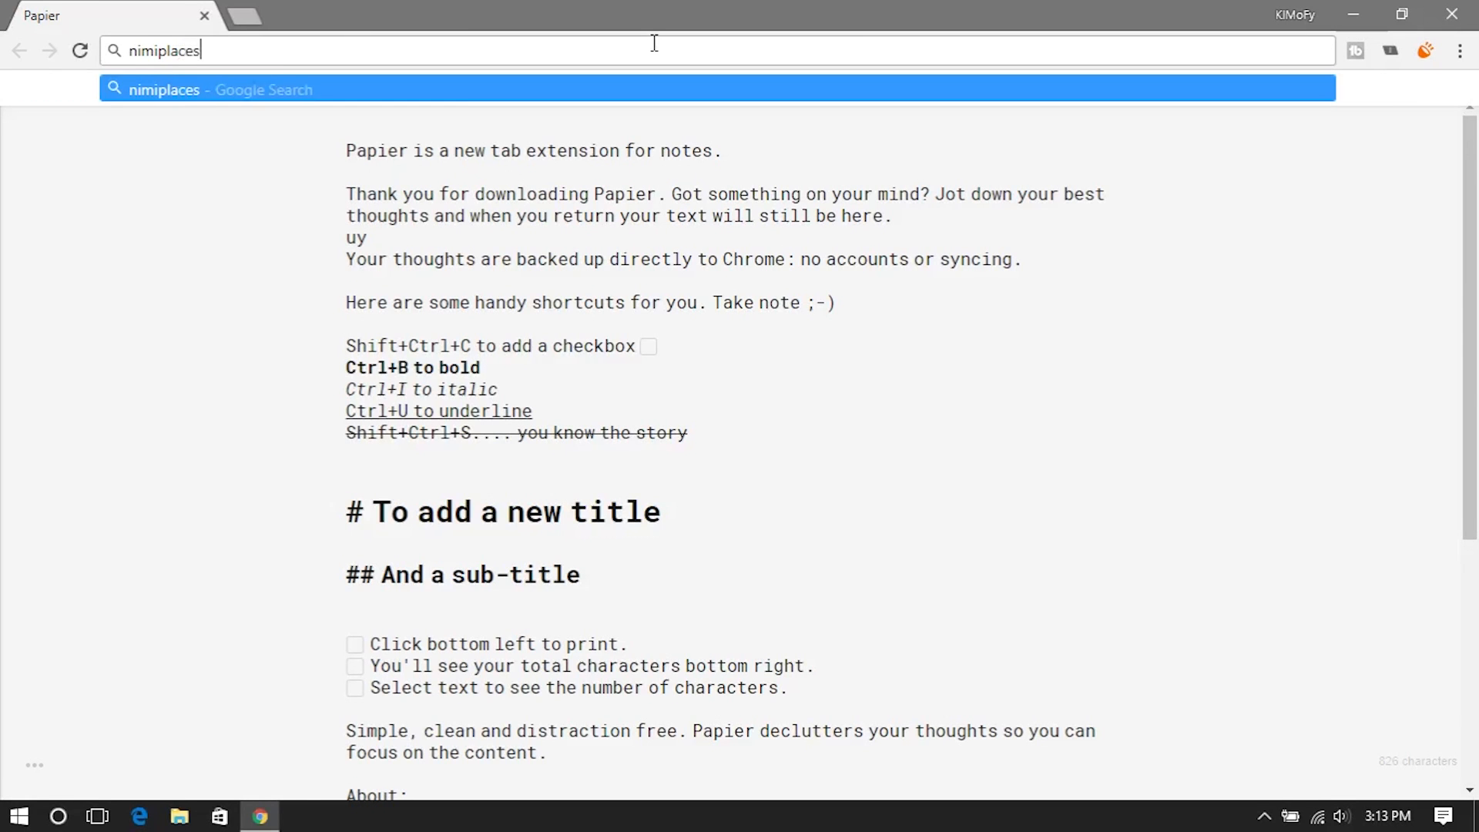
pyautogui.press('Return')
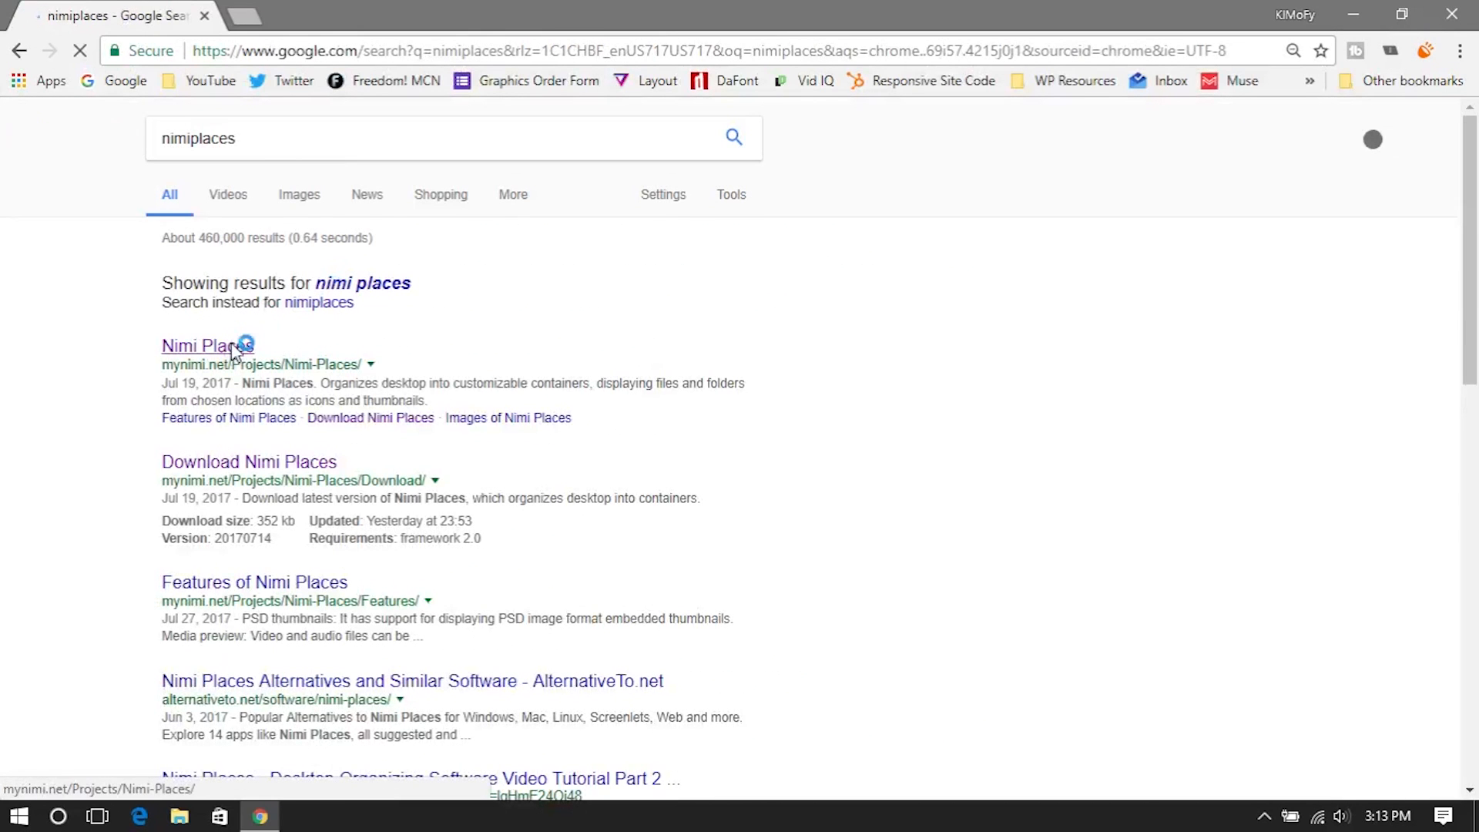
pyautogui.click(233, 351)
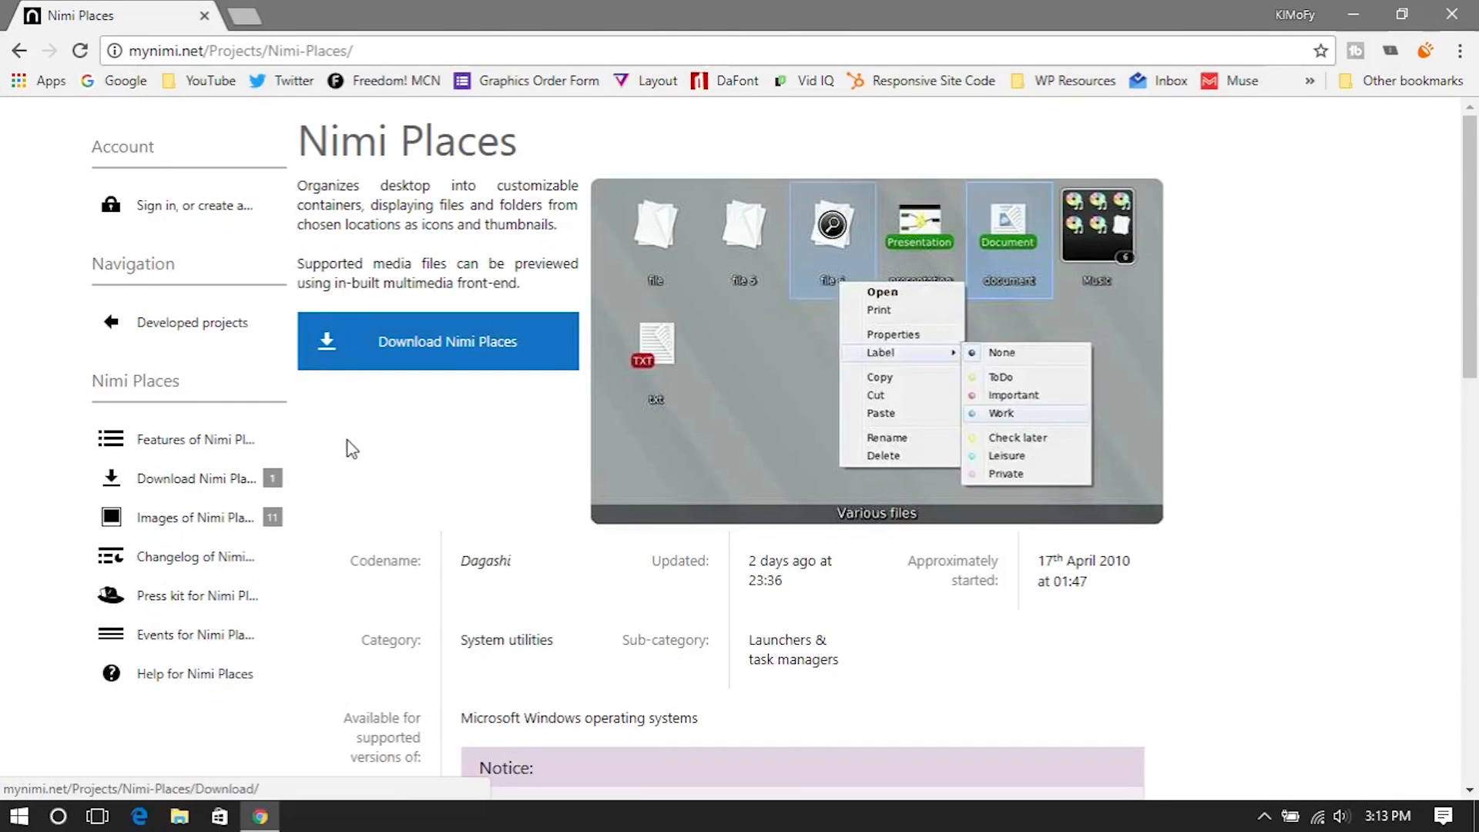
# Step: Download the latest Windows build of Nimi Places, entering the displayed captcha characters for verification
pyautogui.click(376, 366)
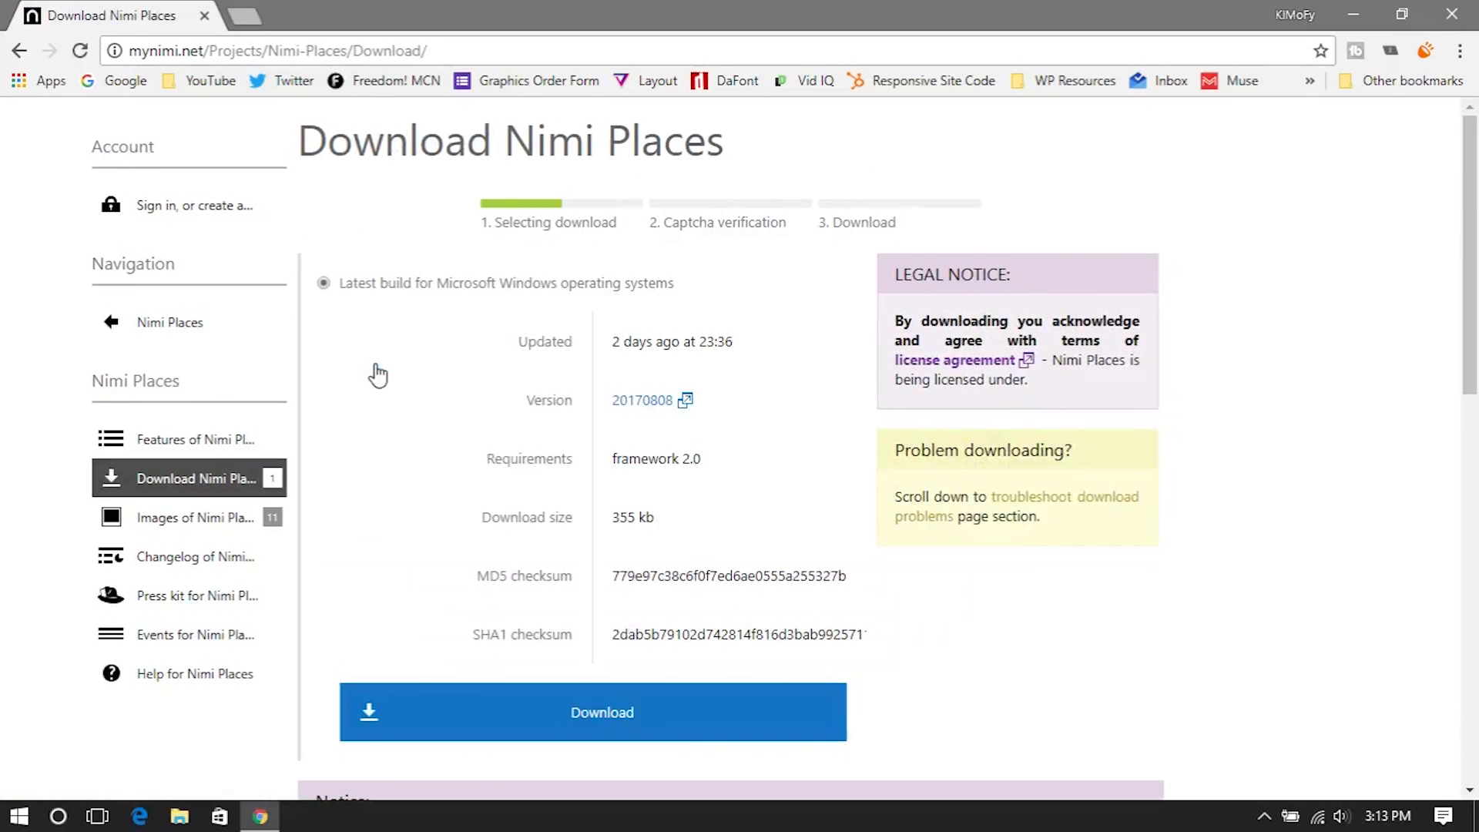
pyautogui.click(553, 732)
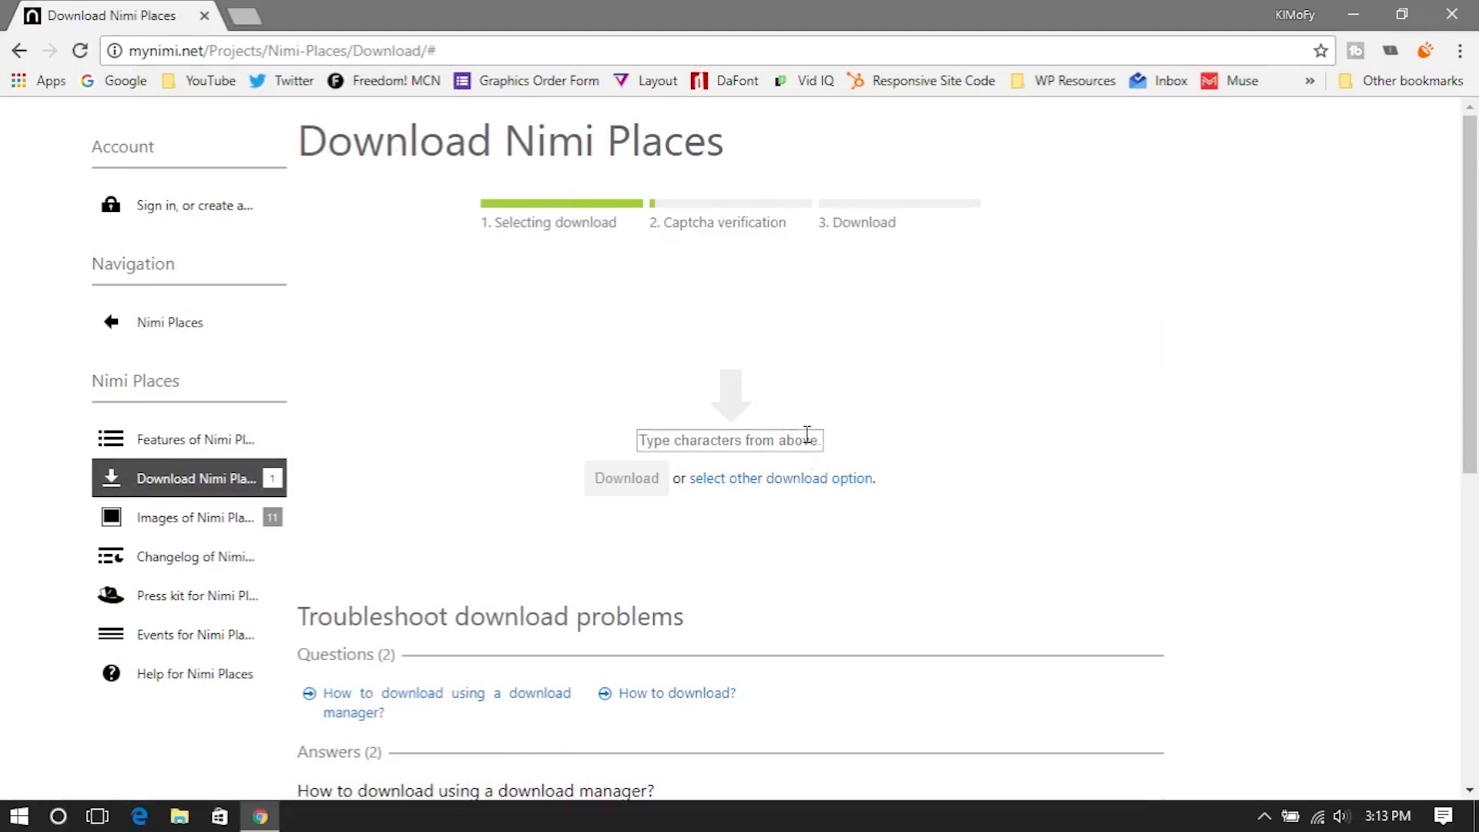
pyautogui.write('1')
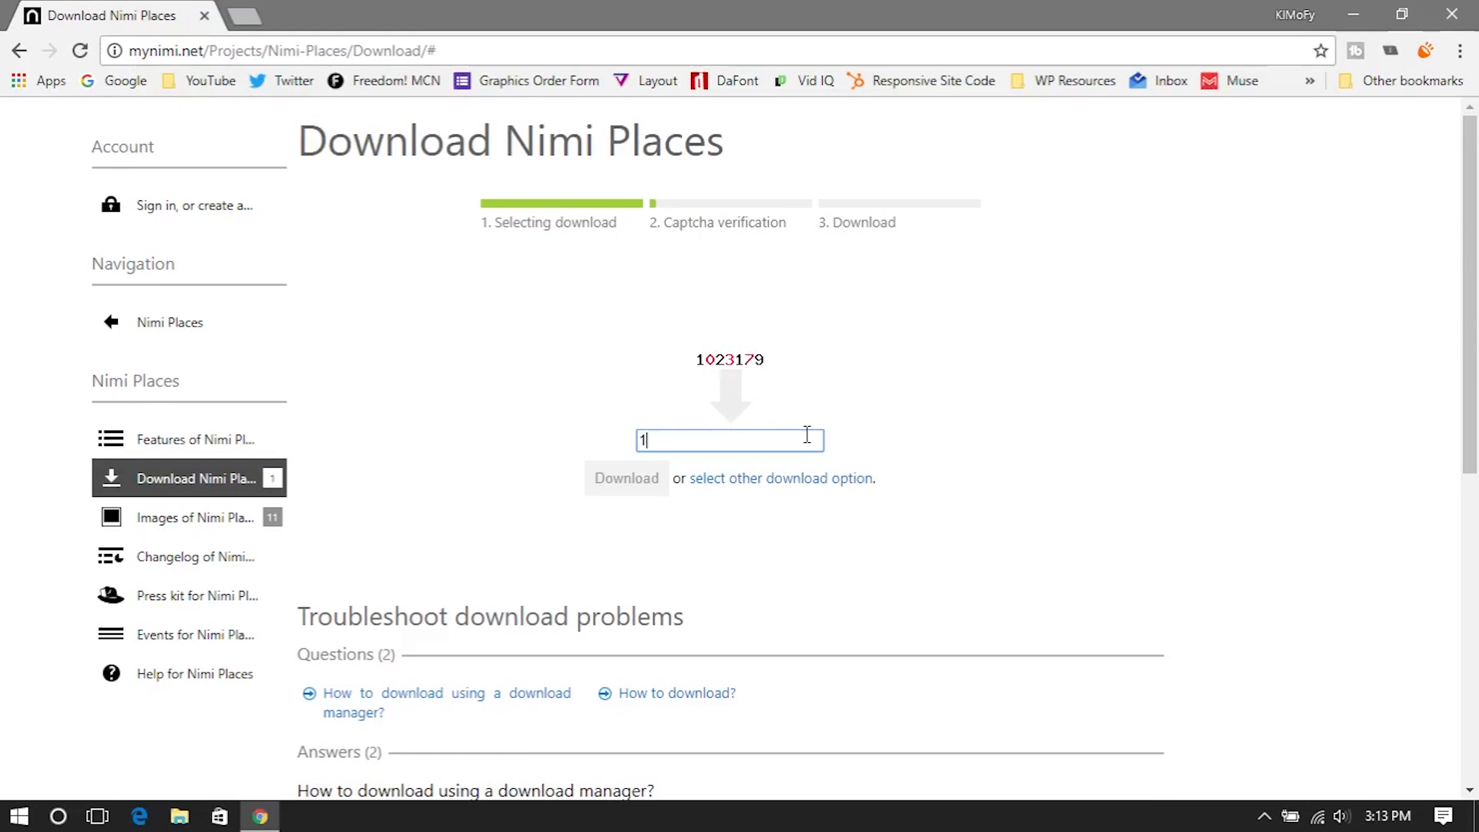
pyautogui.write('023179')
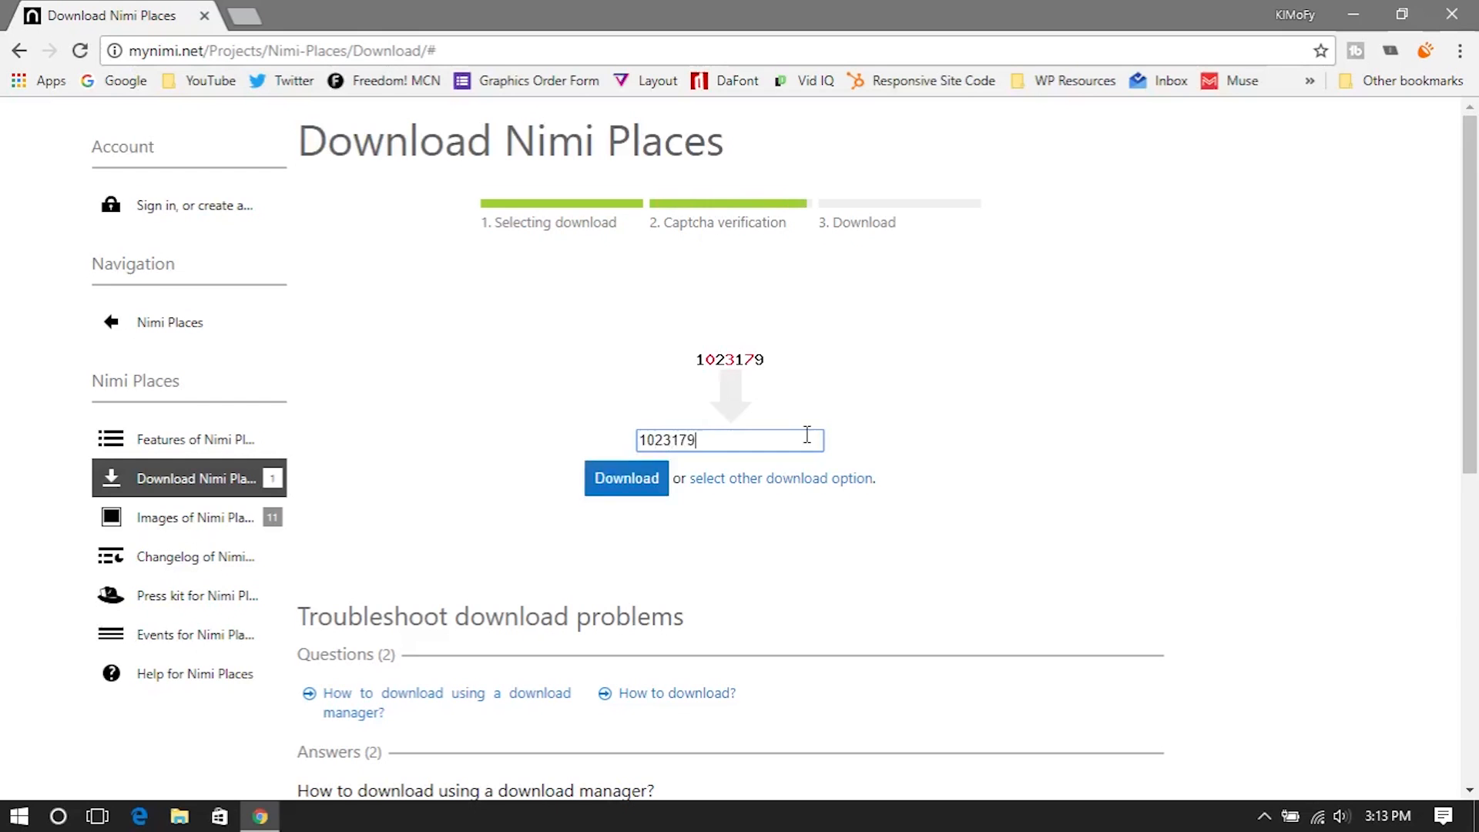
pyautogui.press('Return')
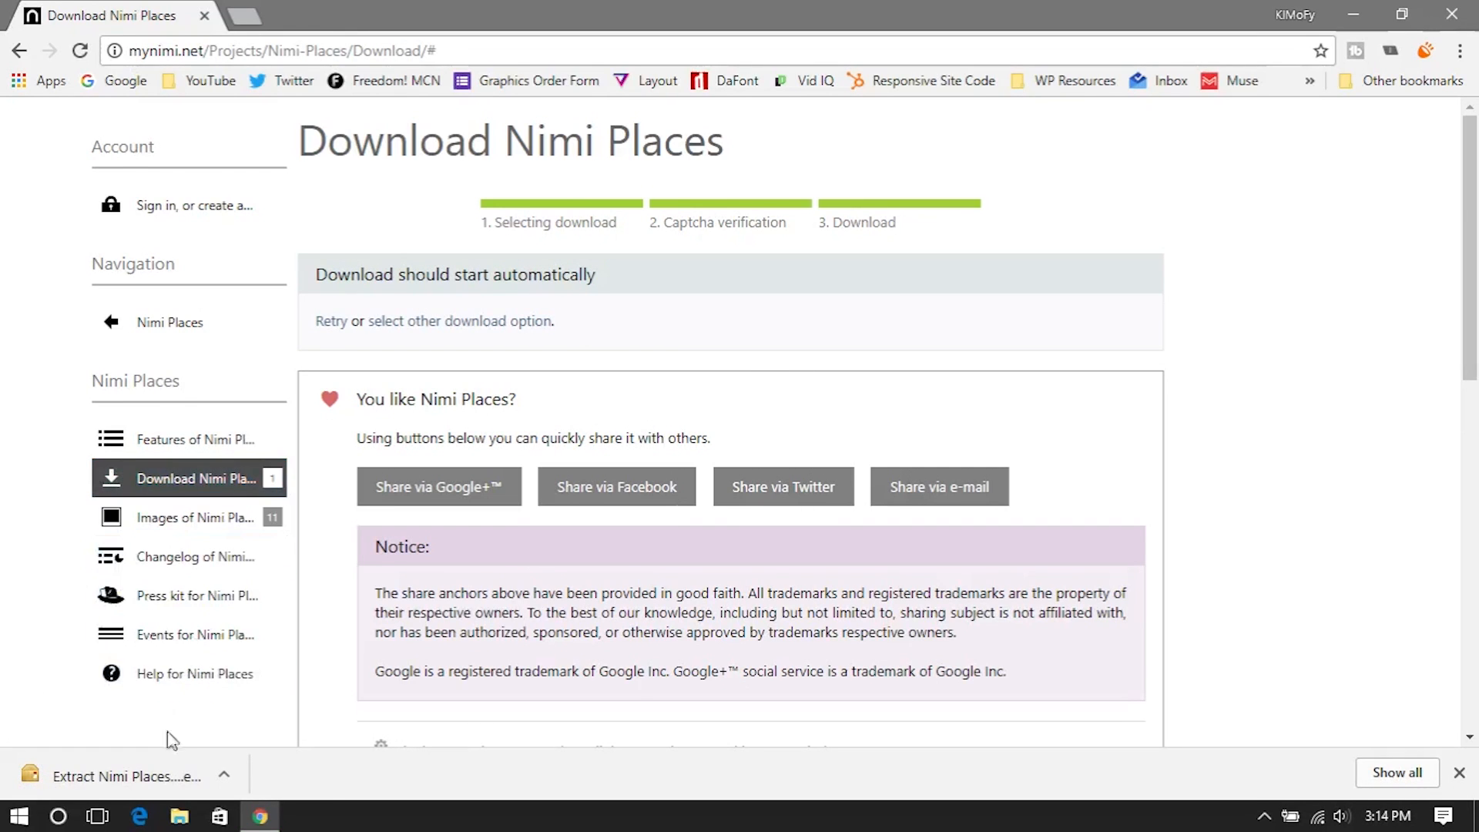
# Step: Run the downloaded Nimi Places extractor, allowing it to run anyway despite the Windows Defender SmartScreen block
pyautogui.click(106, 778)
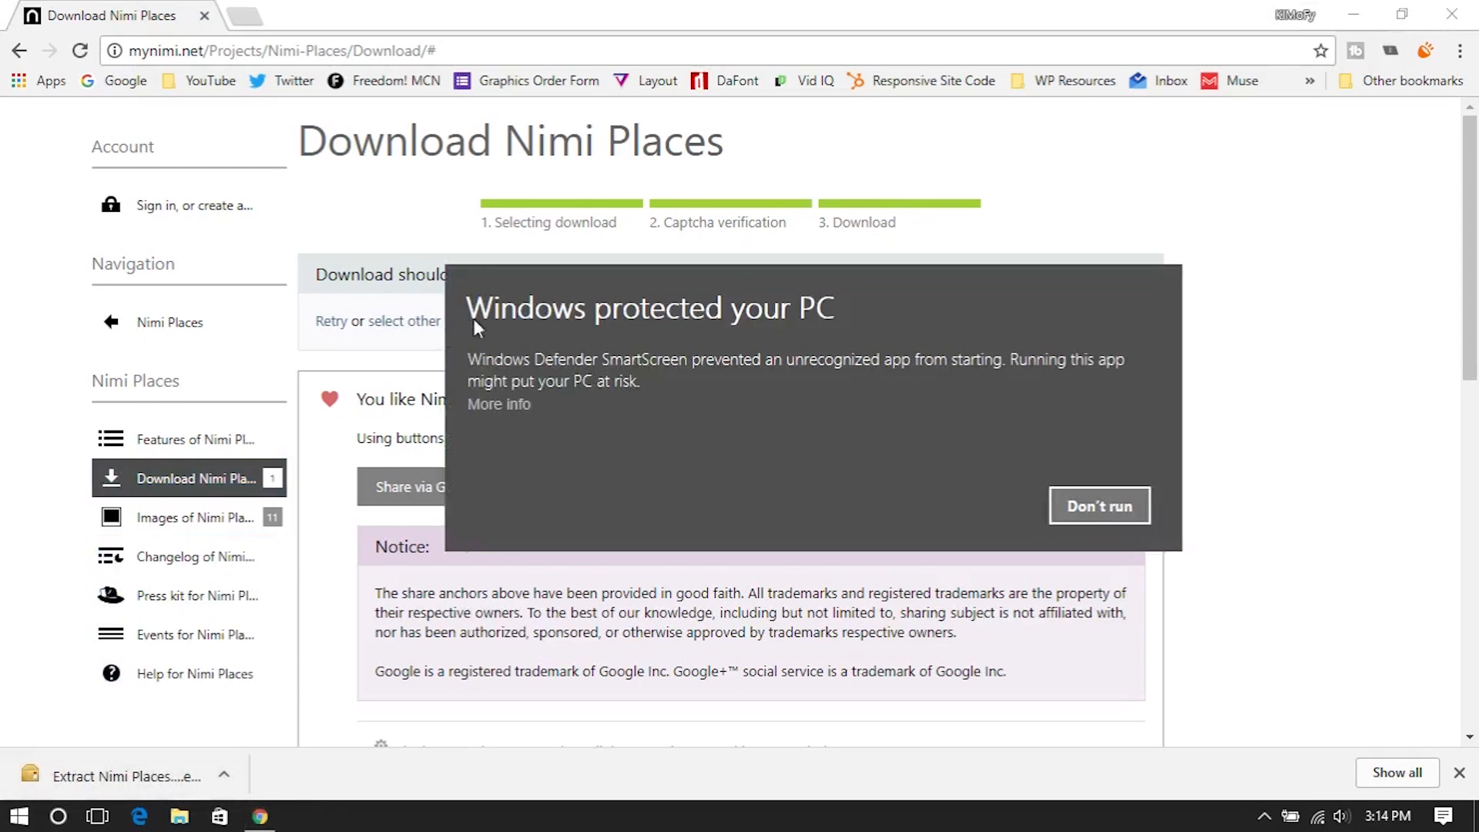
pyautogui.moveTo(473, 317); pyautogui.dragTo(798, 333)
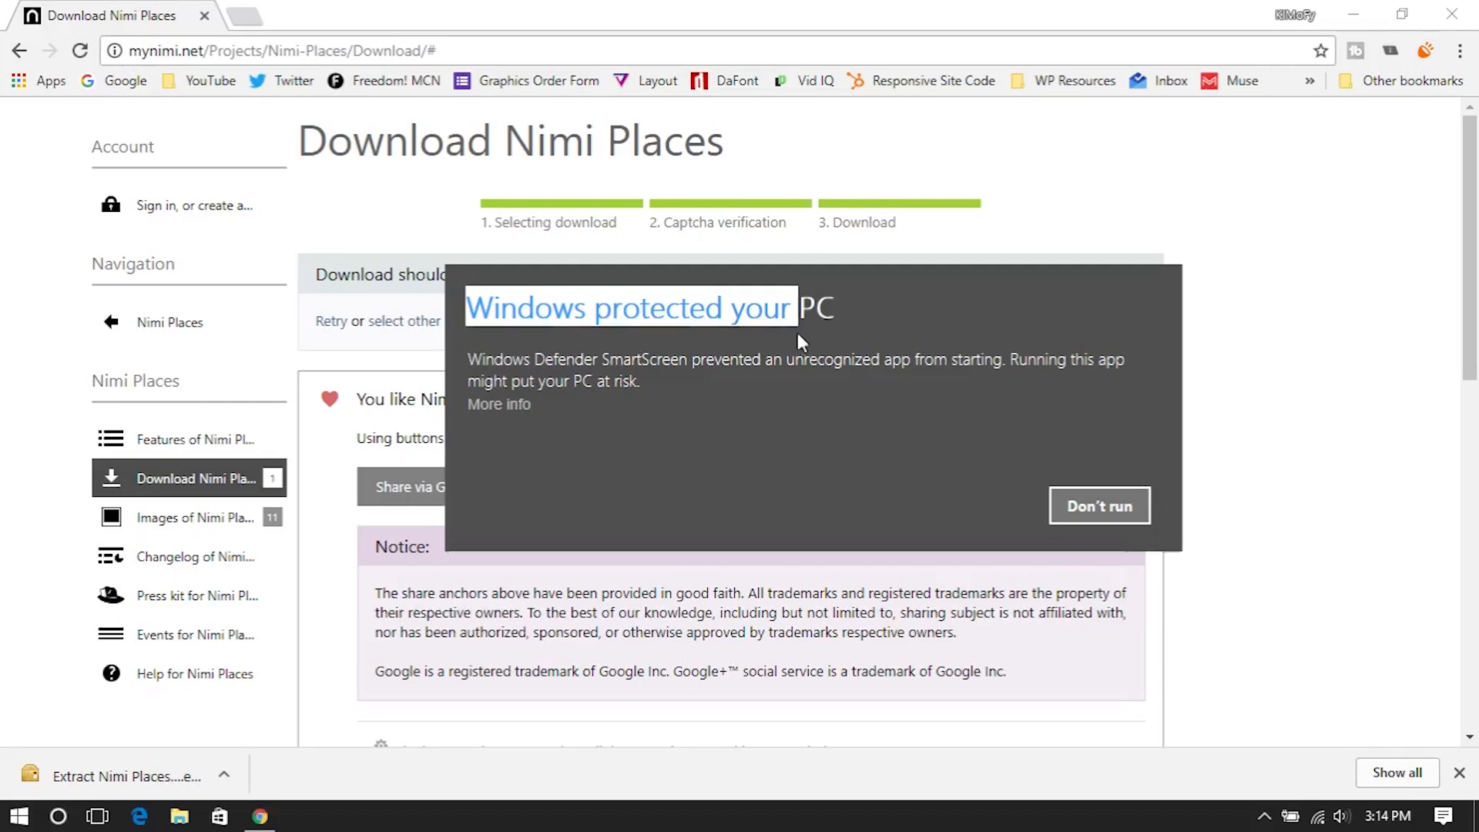
pyautogui.click(720, 321)
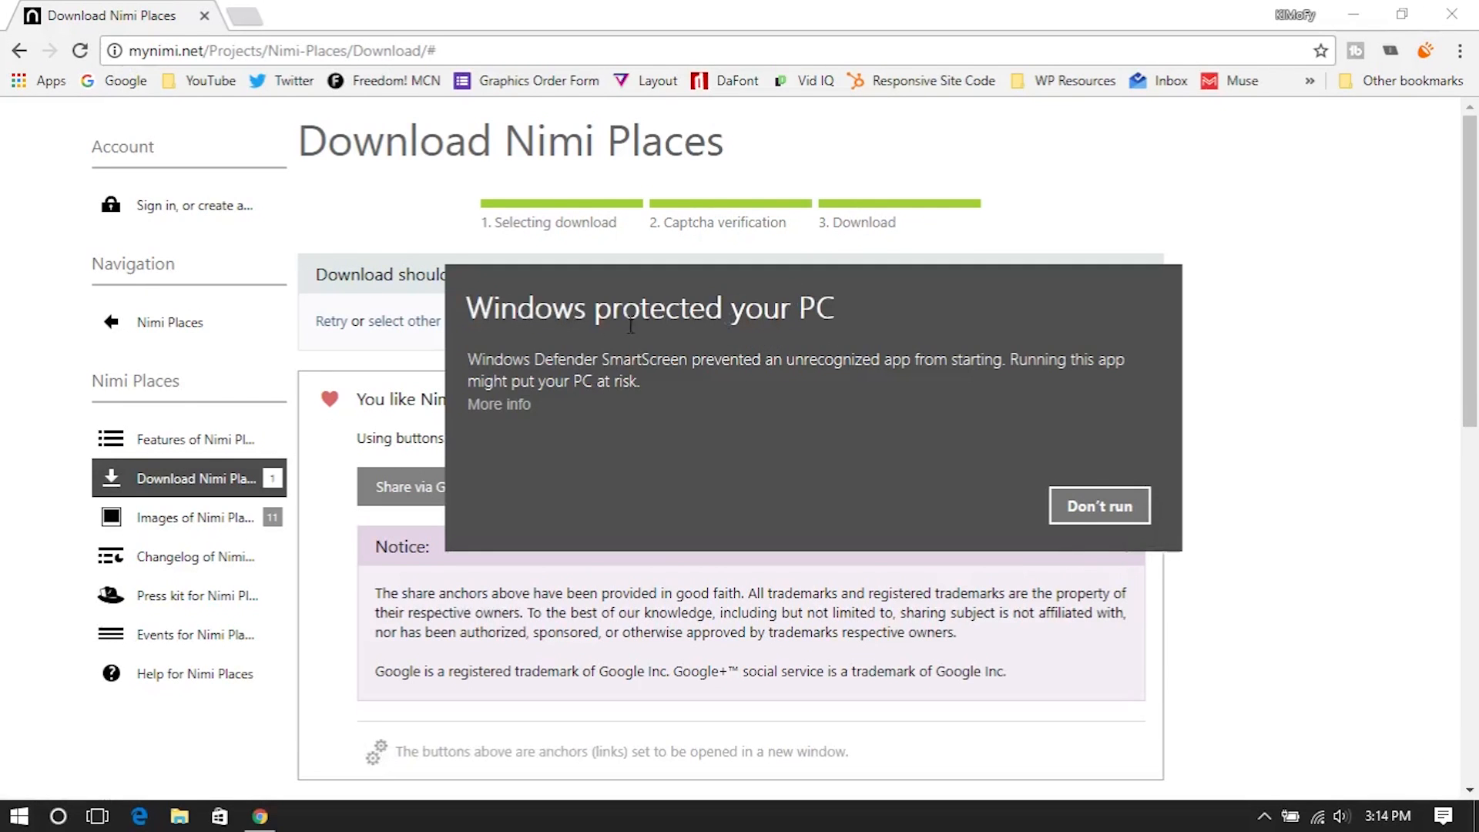
pyautogui.click(489, 403)
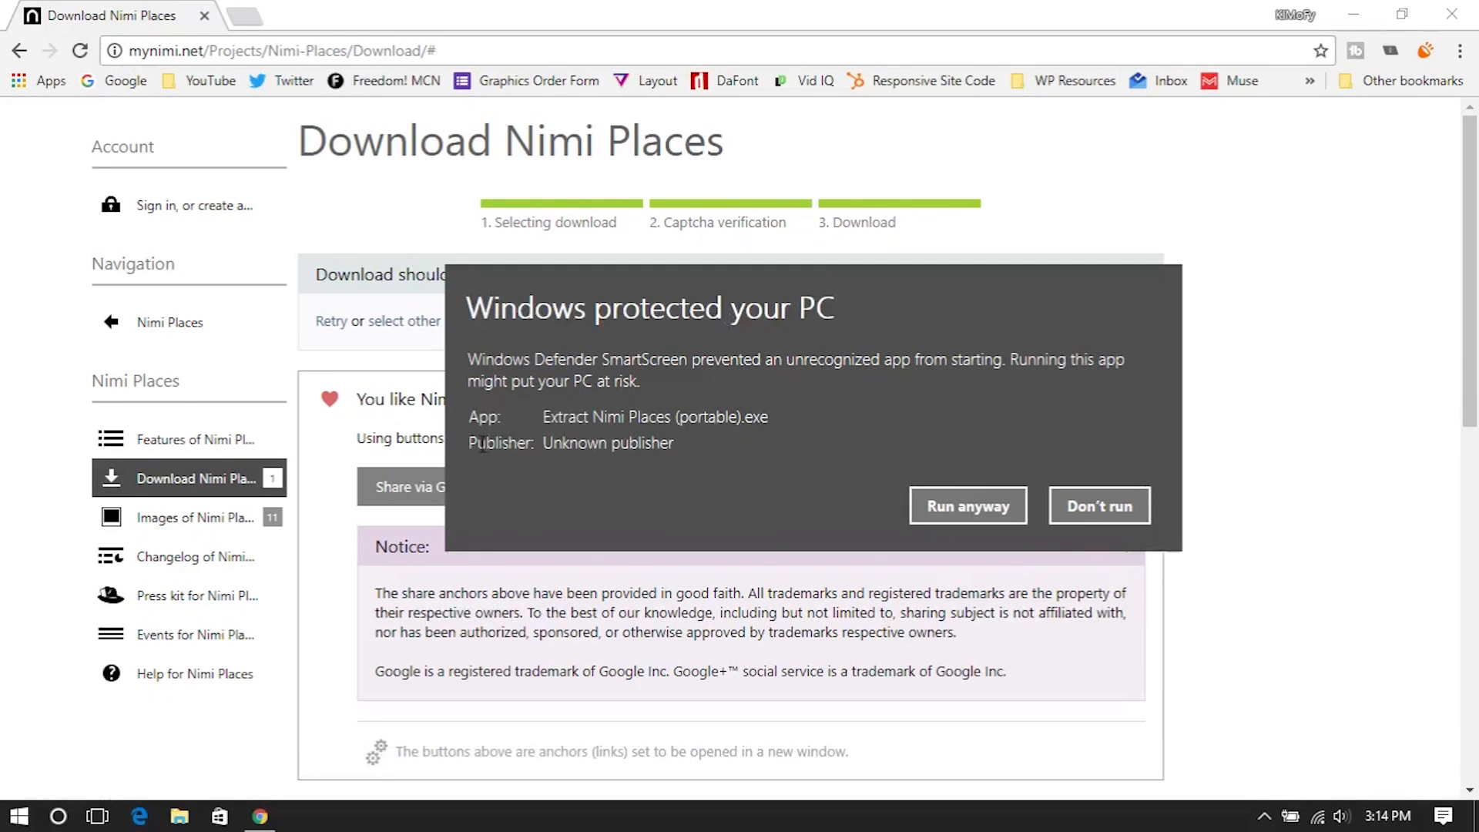
pyautogui.moveTo(467, 447); pyautogui.dragTo(650, 448)
pyautogui.click(650, 449)
pyautogui.click(932, 509)
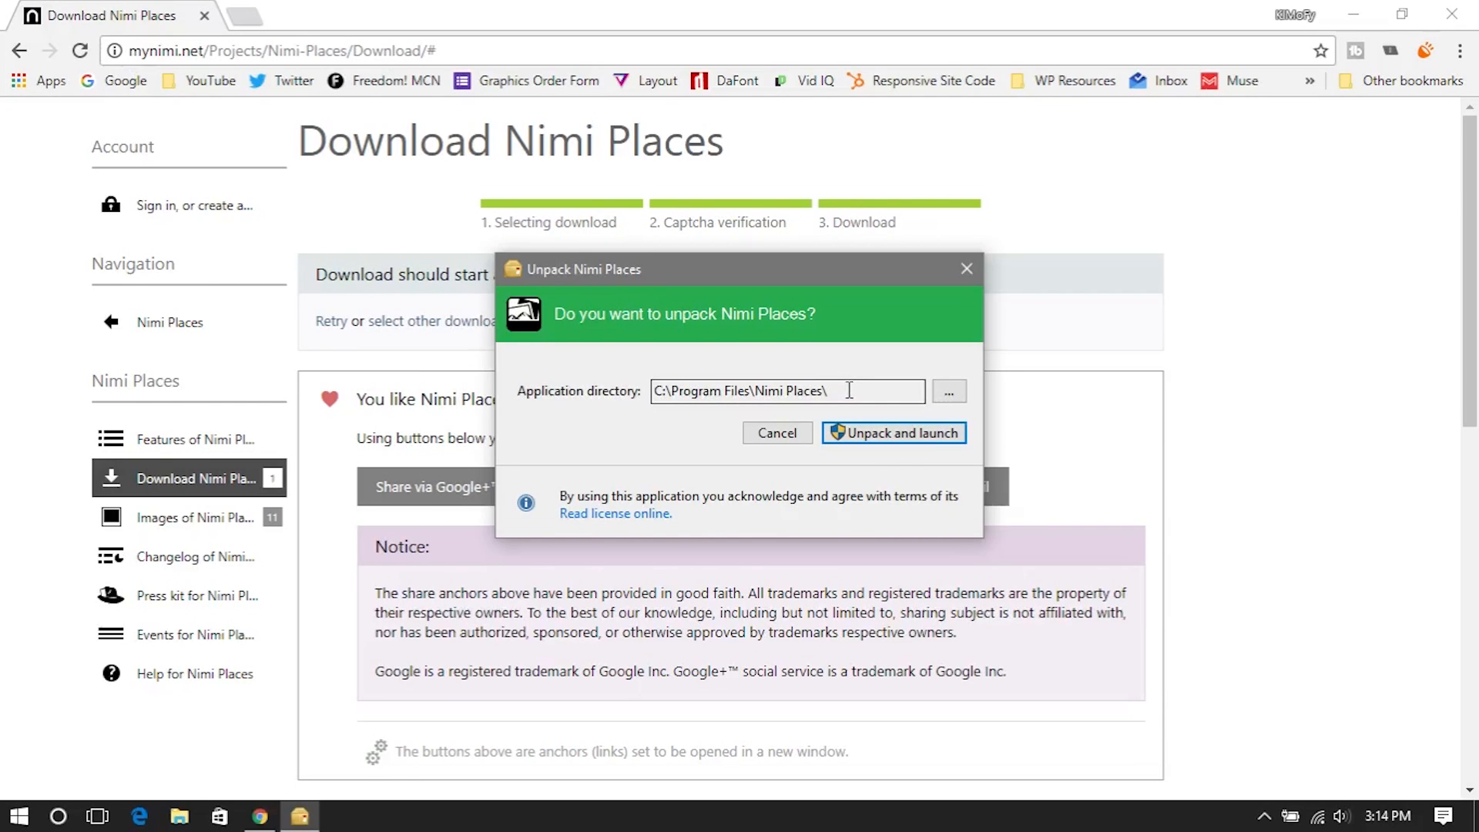
# Step: Browse for the application directory and expand Program Files on Local Disk (C:)
pyautogui.click(950, 395)
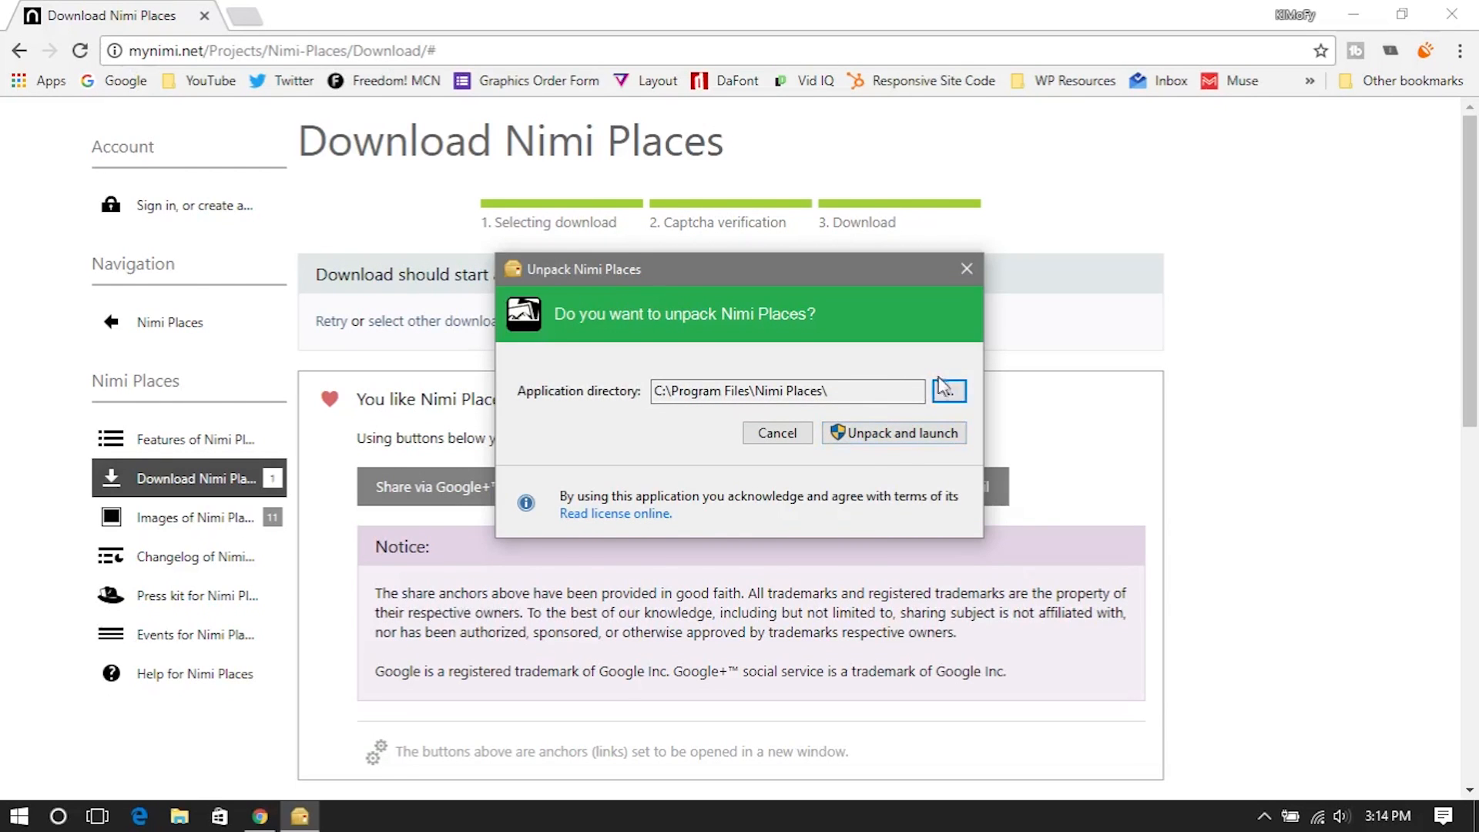
pyautogui.click(946, 398)
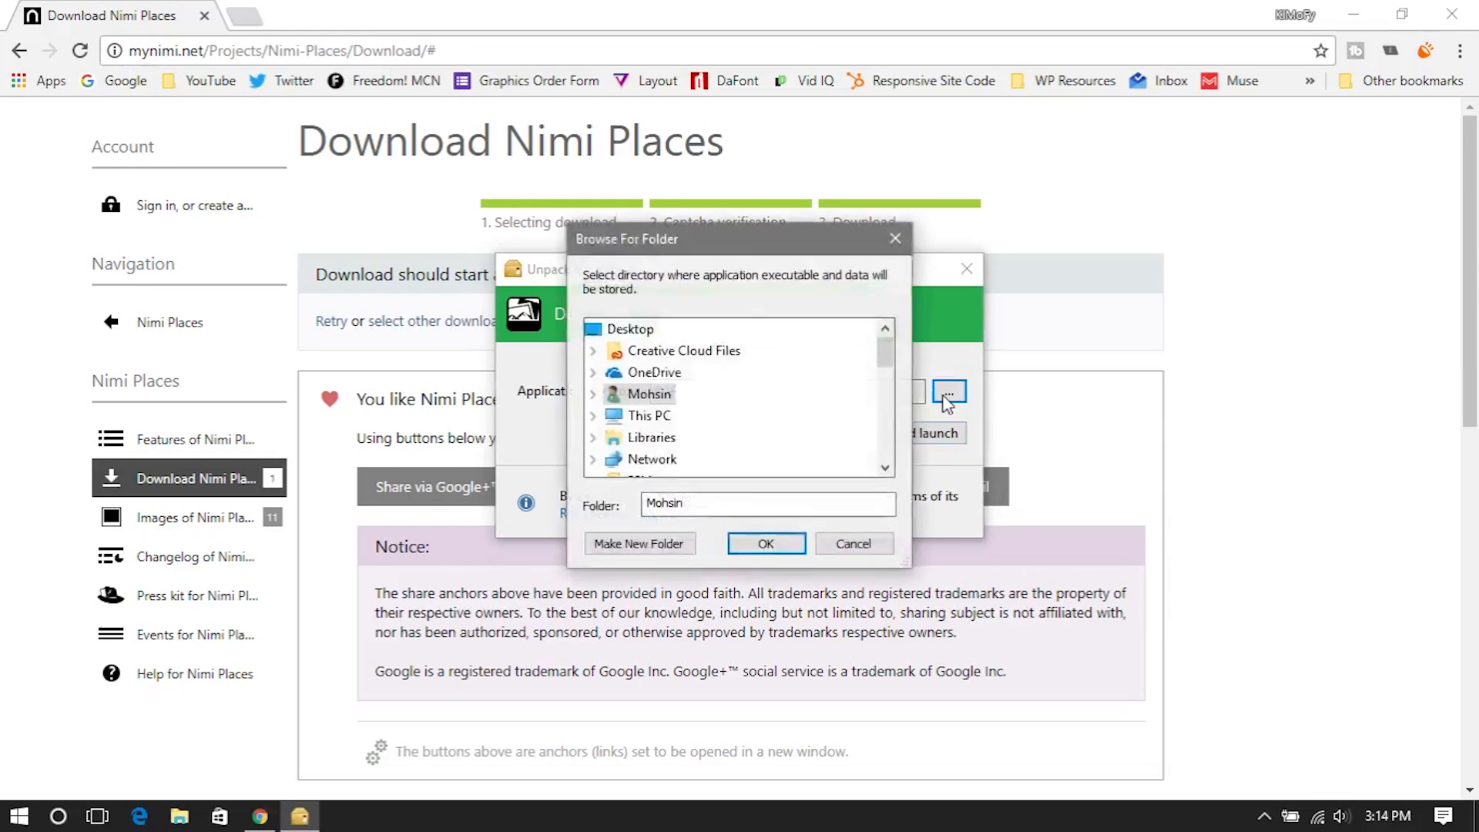
pyautogui.moveTo(883, 346); pyautogui.dragTo(884, 370)
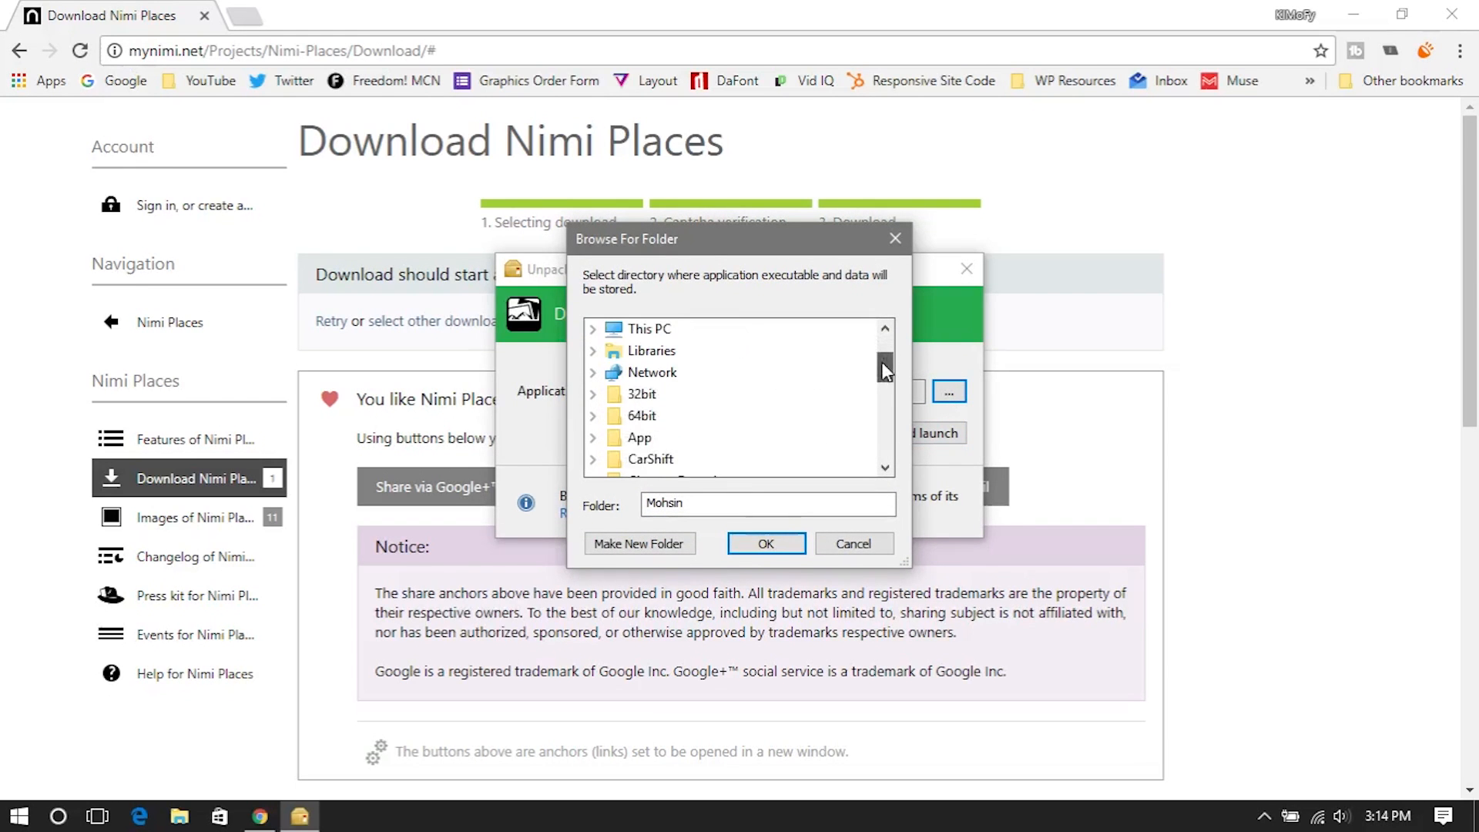
pyautogui.doubleClick(646, 330)
pyautogui.scroll(-2, 684, 400)
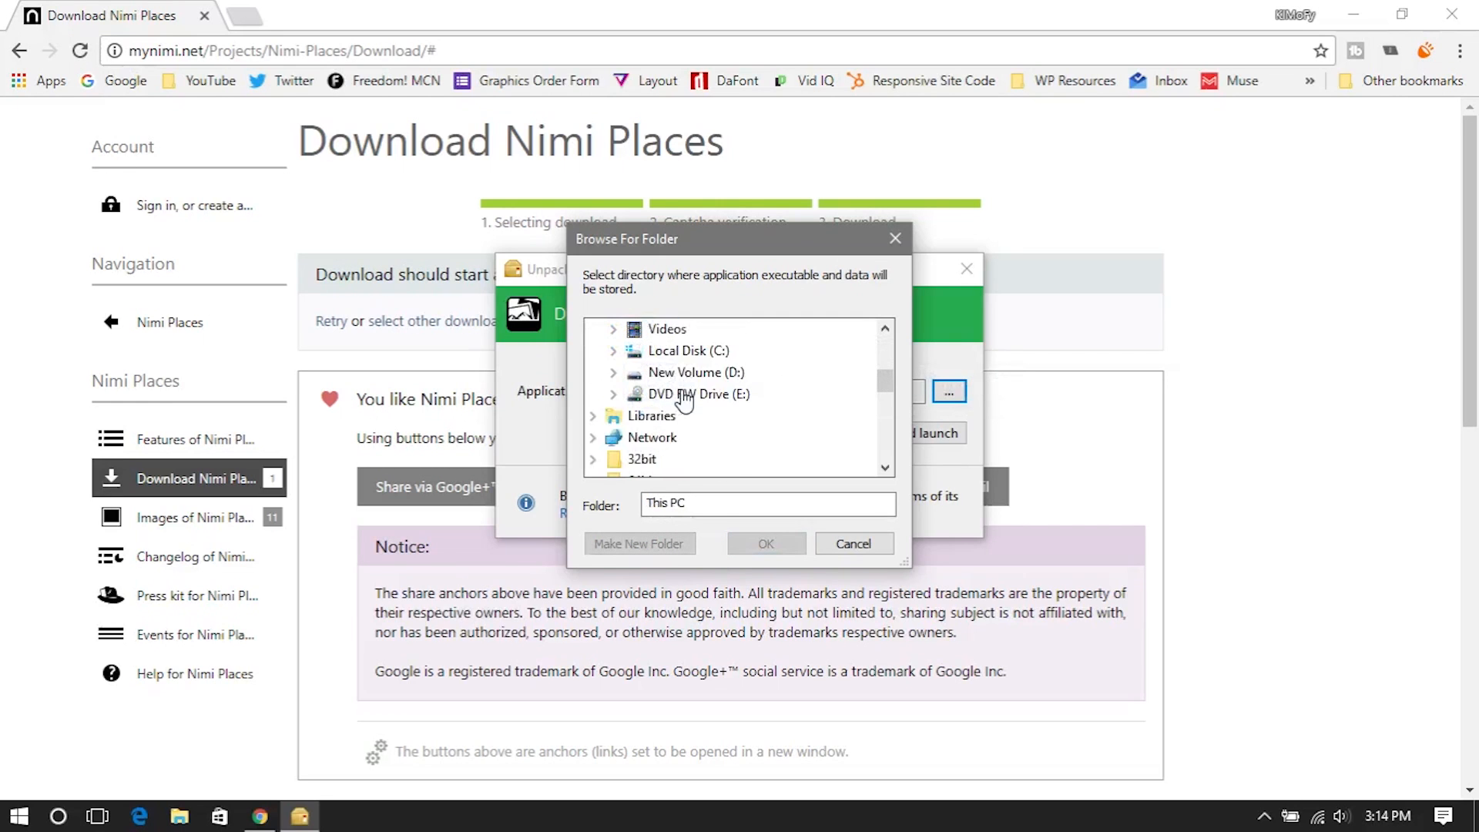
pyautogui.doubleClick(688, 352)
pyautogui.scroll(-3, 697, 386)
pyautogui.scroll(2, 716, 397)
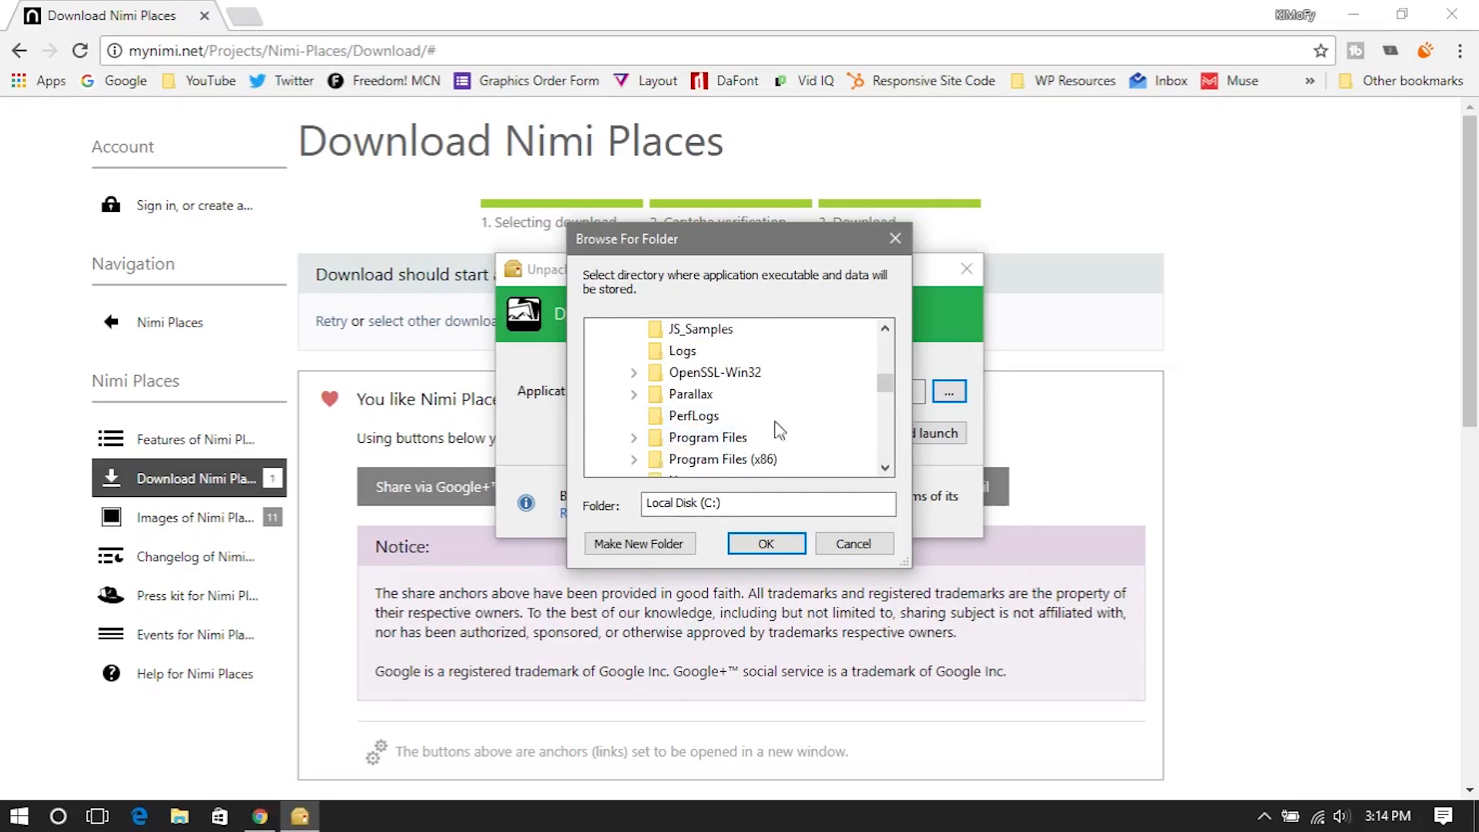
pyautogui.doubleClick(746, 439)
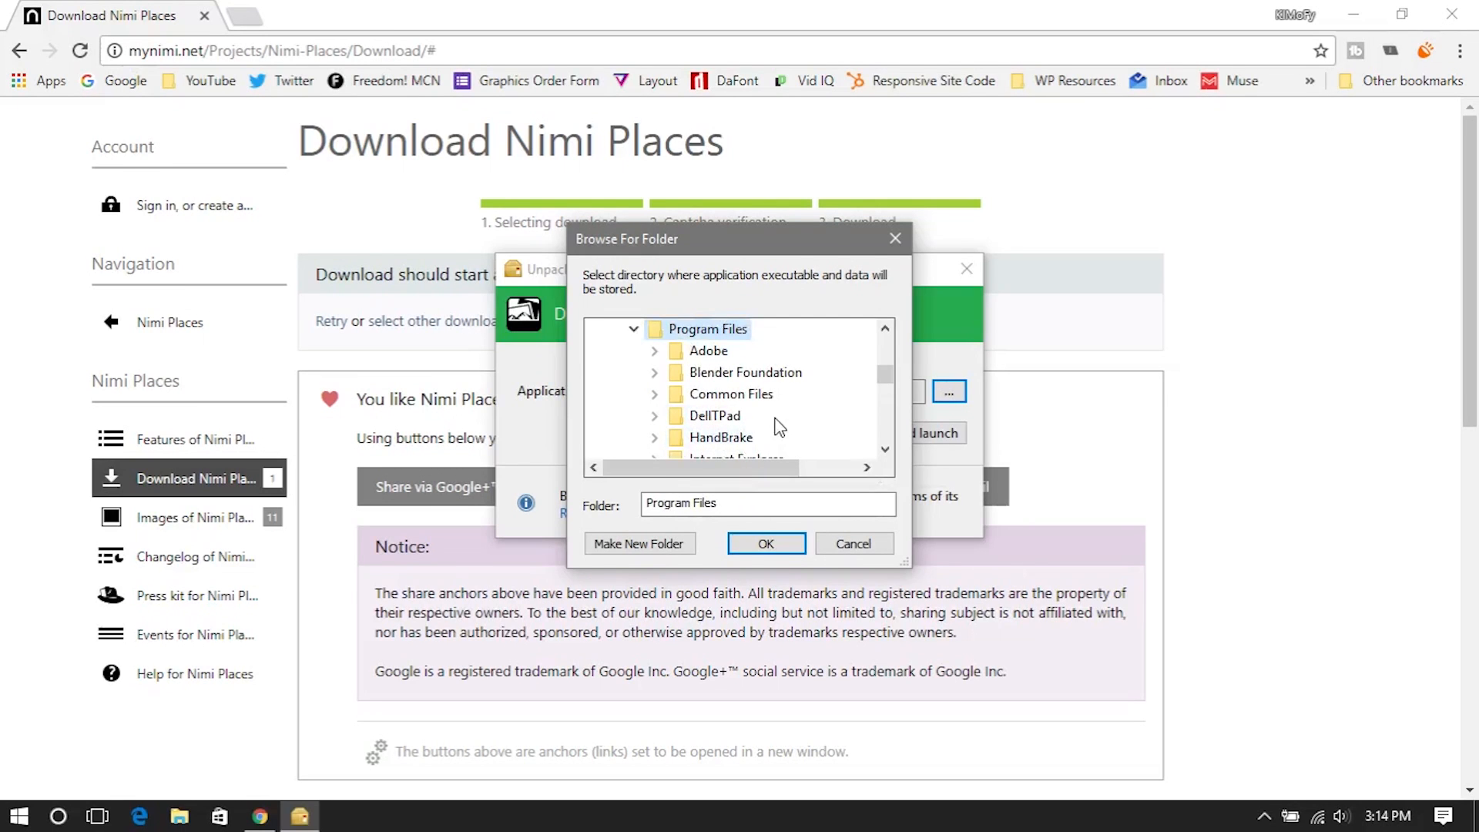
# Step: Create a new folder named "Nimi Places" inside Program Files and choose it as the application directory
pyautogui.moveTo(802, 242); pyautogui.dragTo(1156, 193)
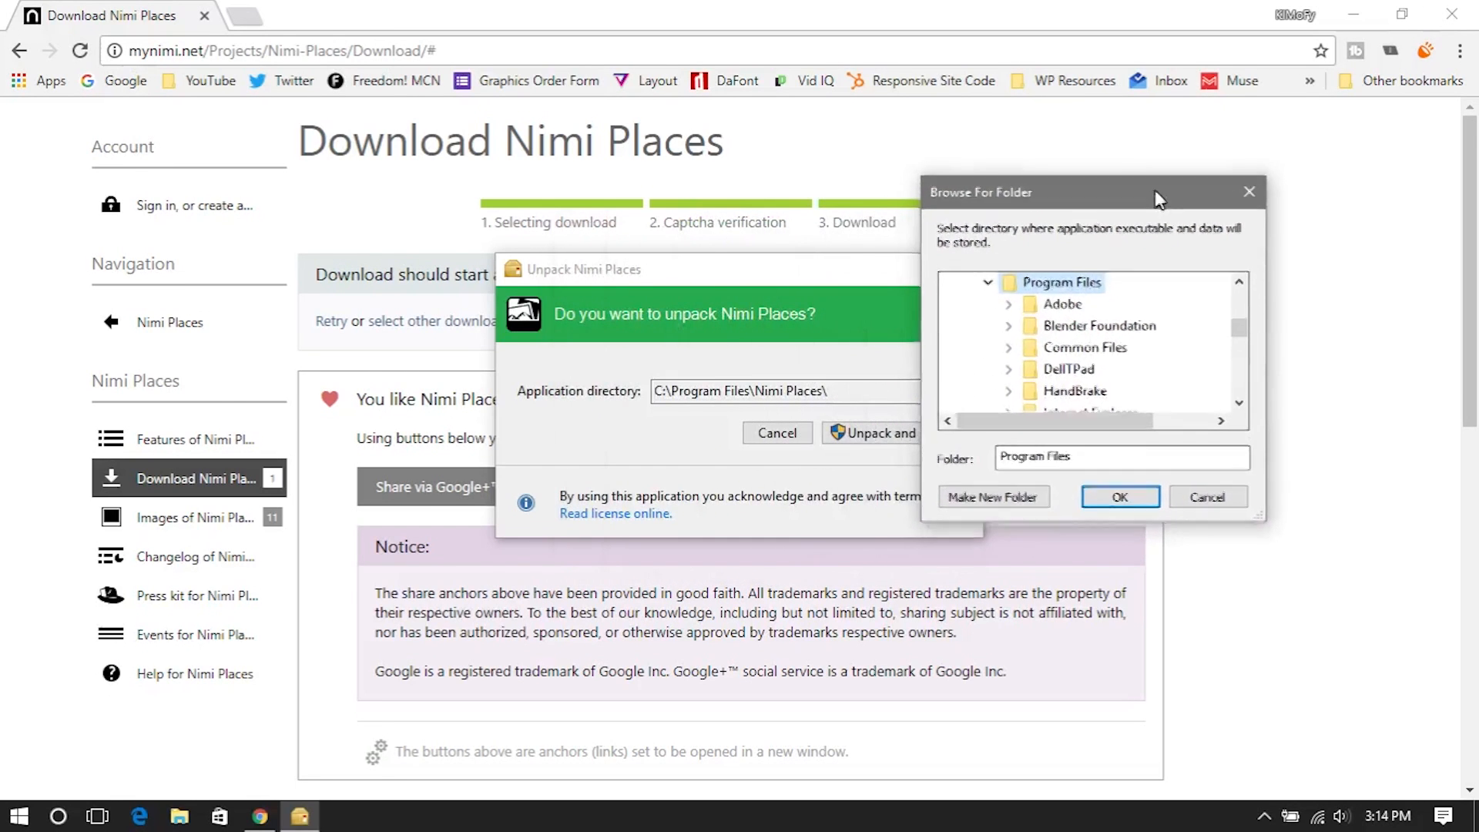
pyautogui.click(993, 495)
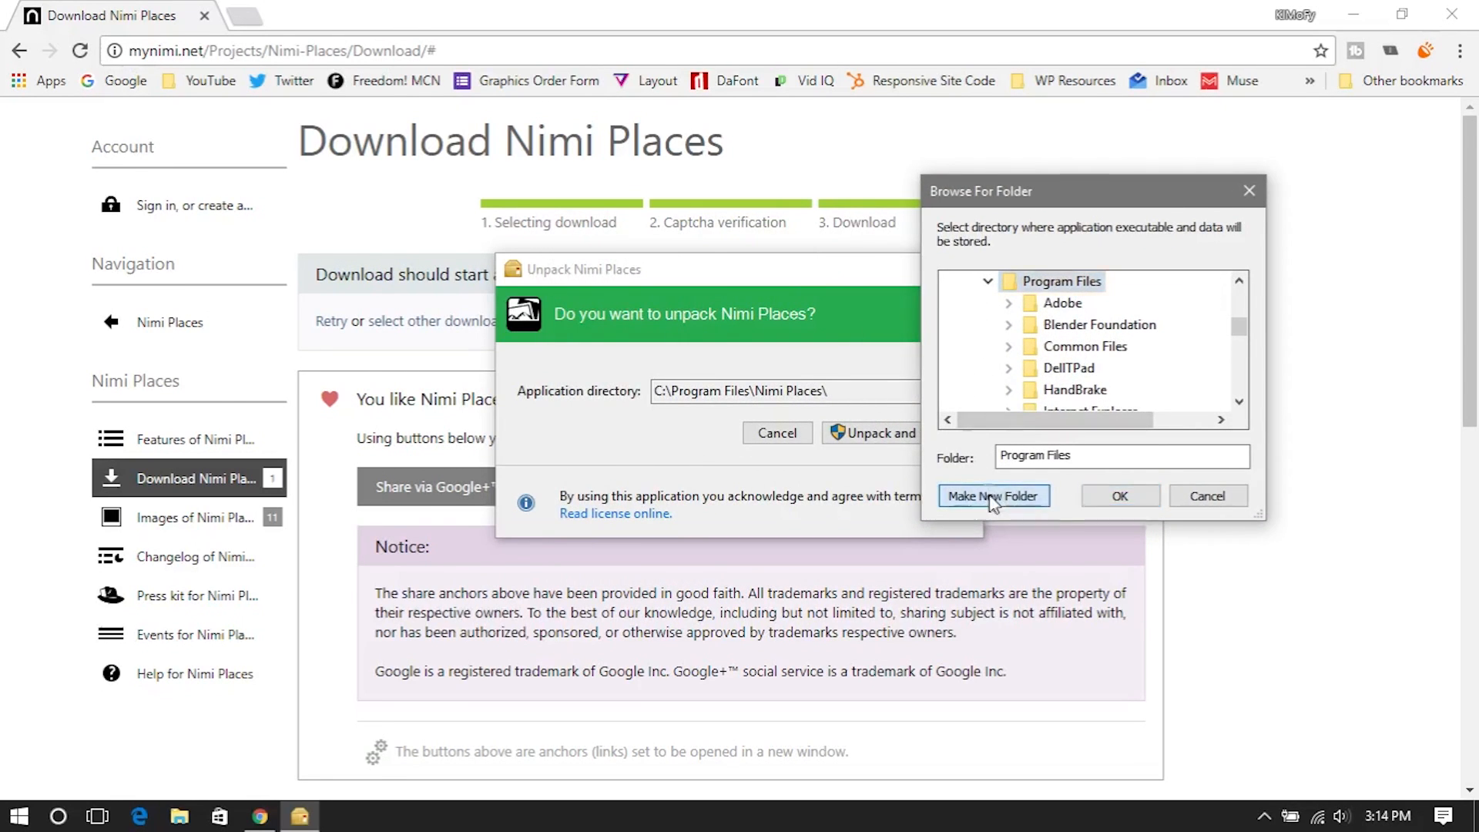
pyautogui.click(723, 497)
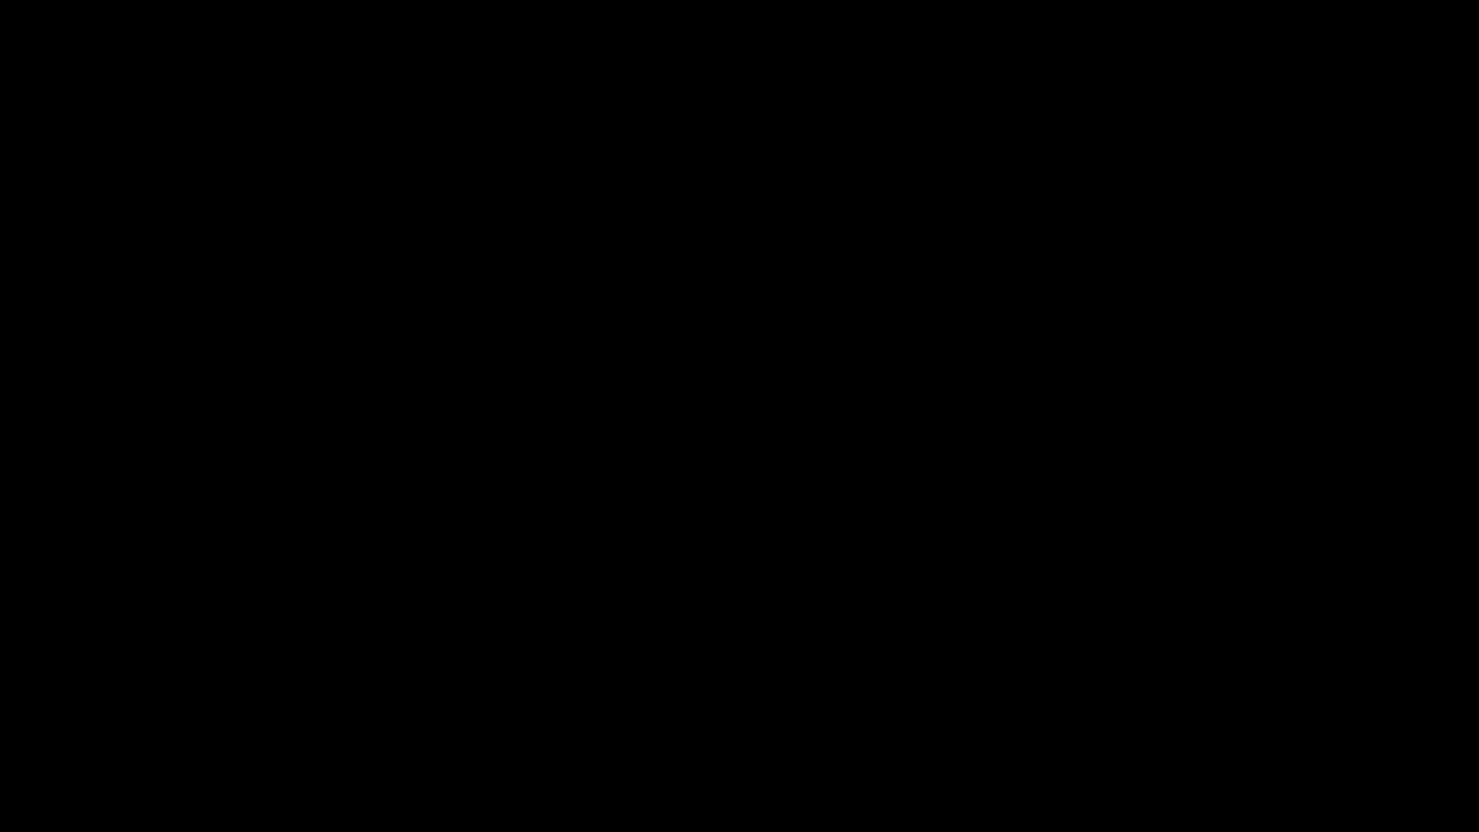
pyautogui.write('Nimi ')
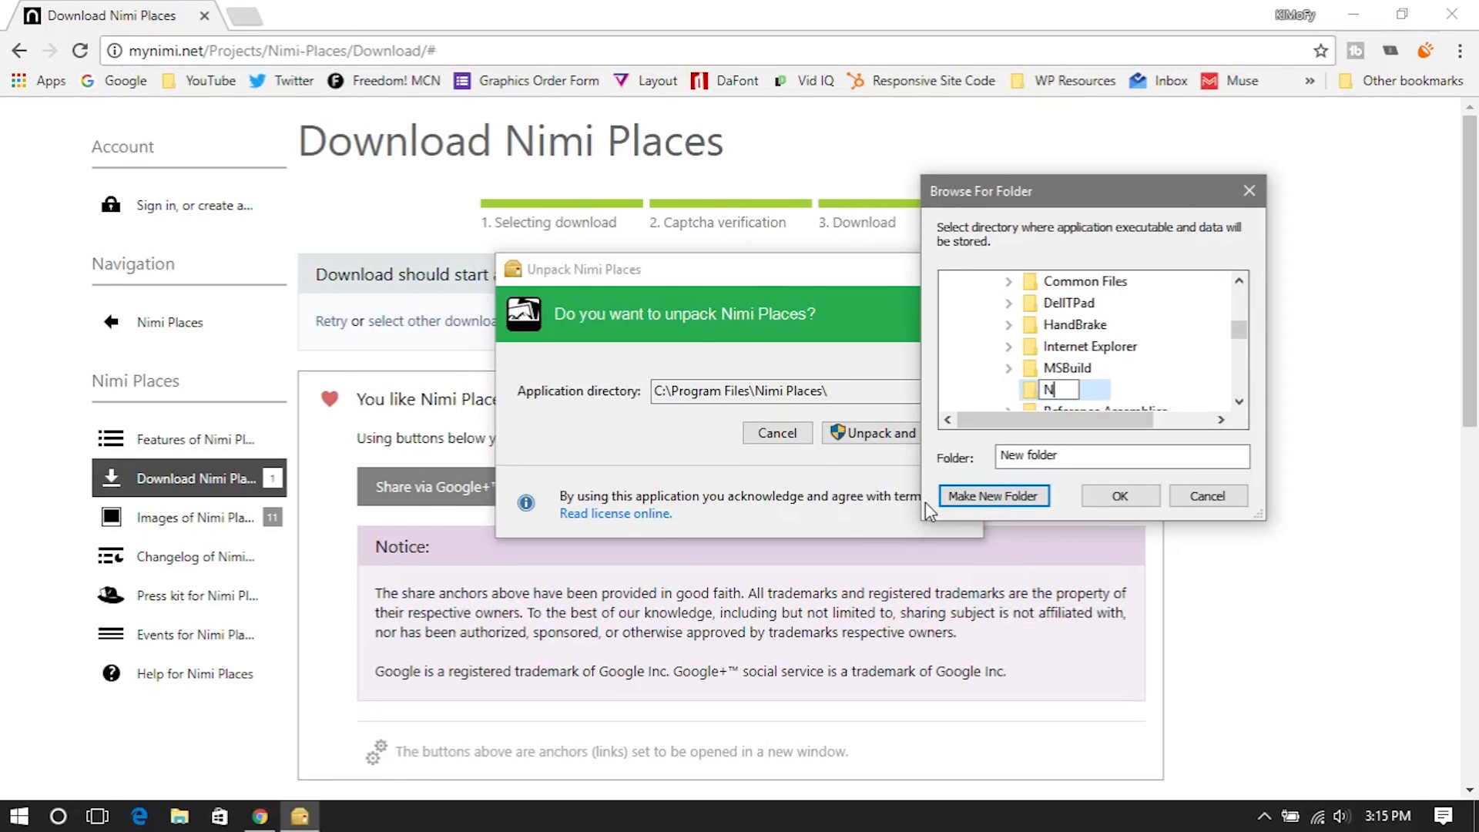
pyautogui.write('Places')
pyautogui.press('Return')
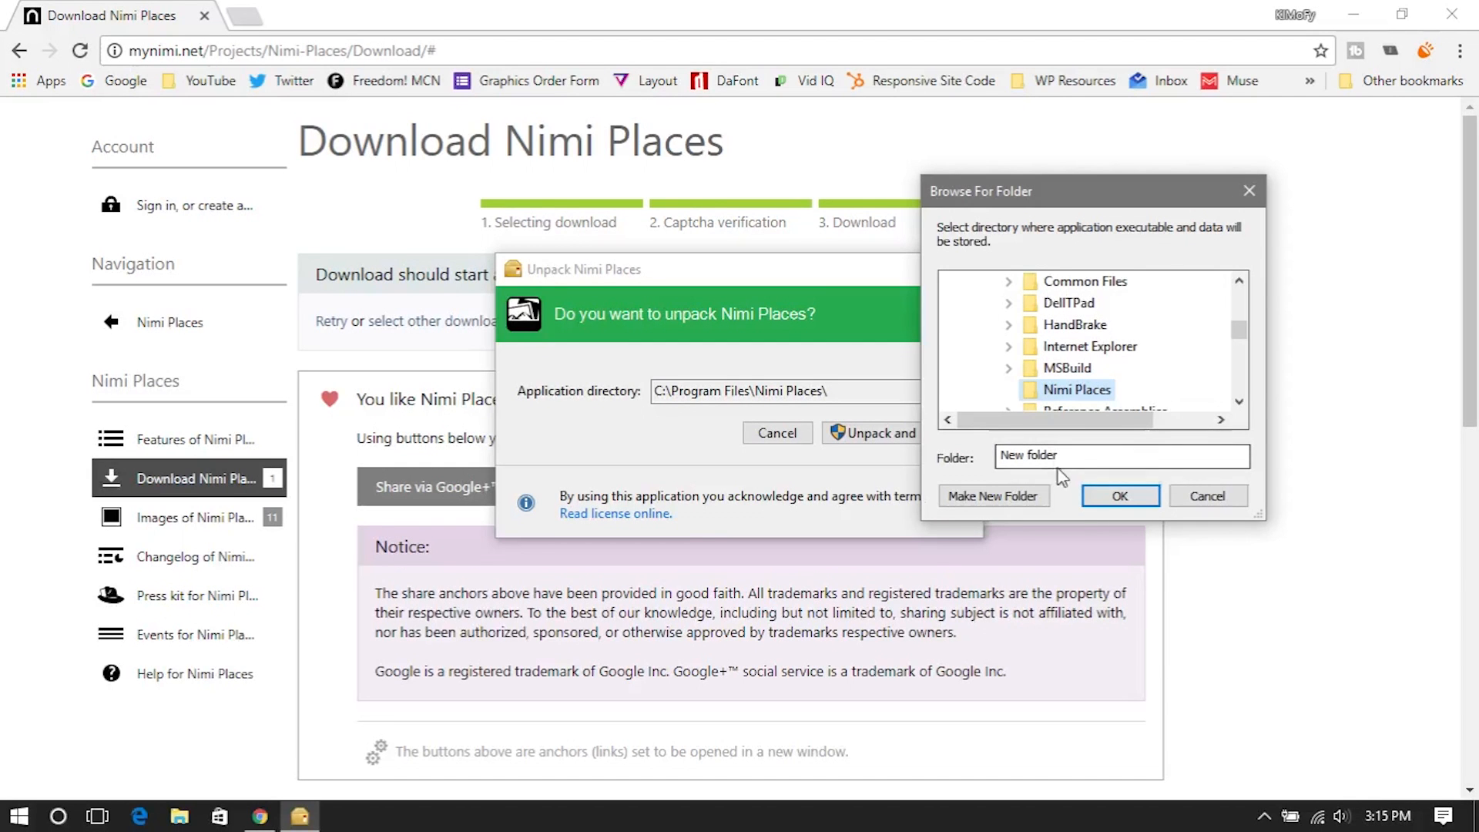
pyautogui.click(1102, 497)
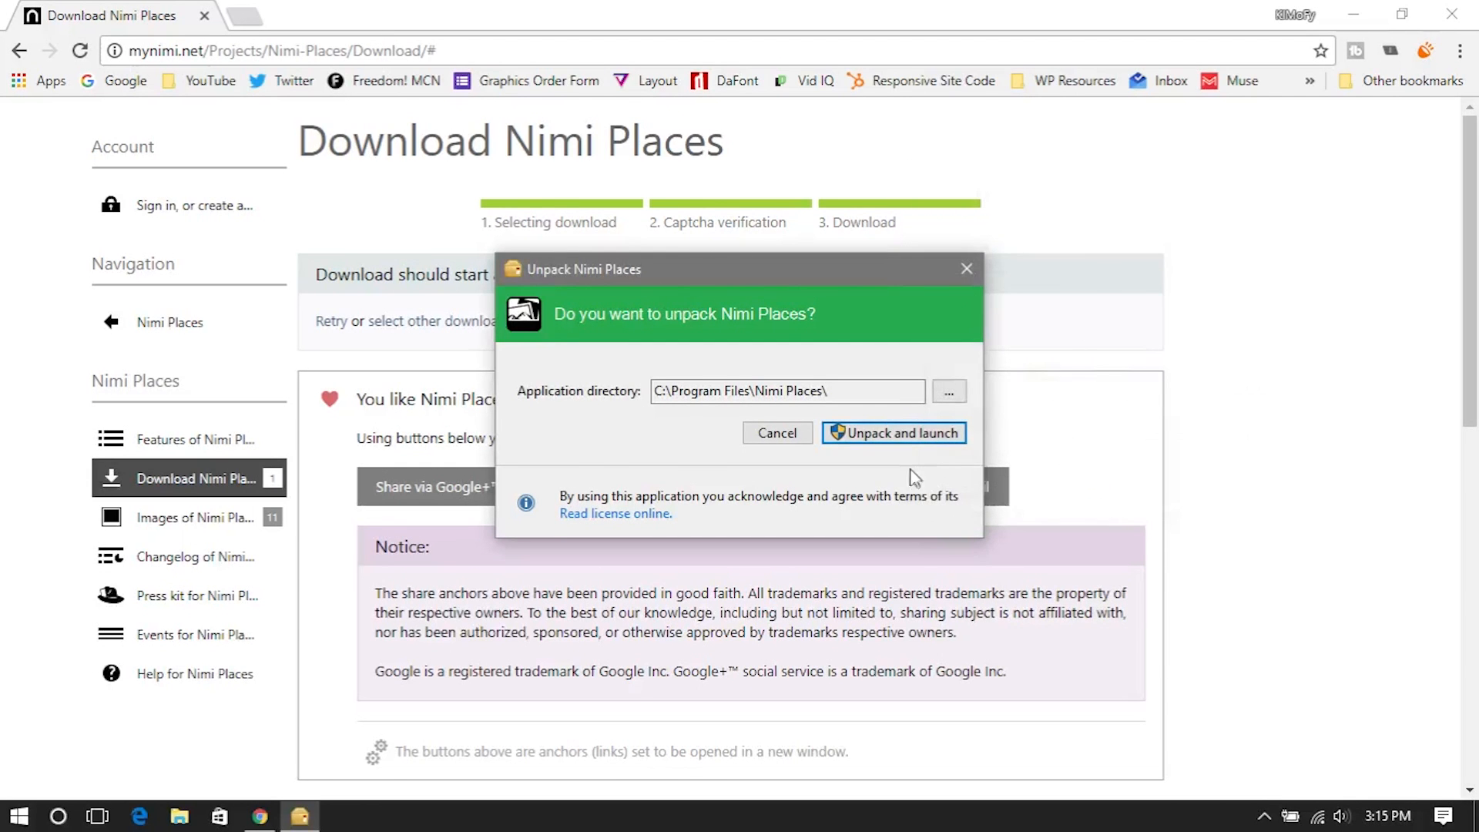
# Step: Unpack and launch Nimi Places from C:\Program Files\Nimi Places\, dismissing the extraction path error and retrying
pyautogui.click(909, 434)
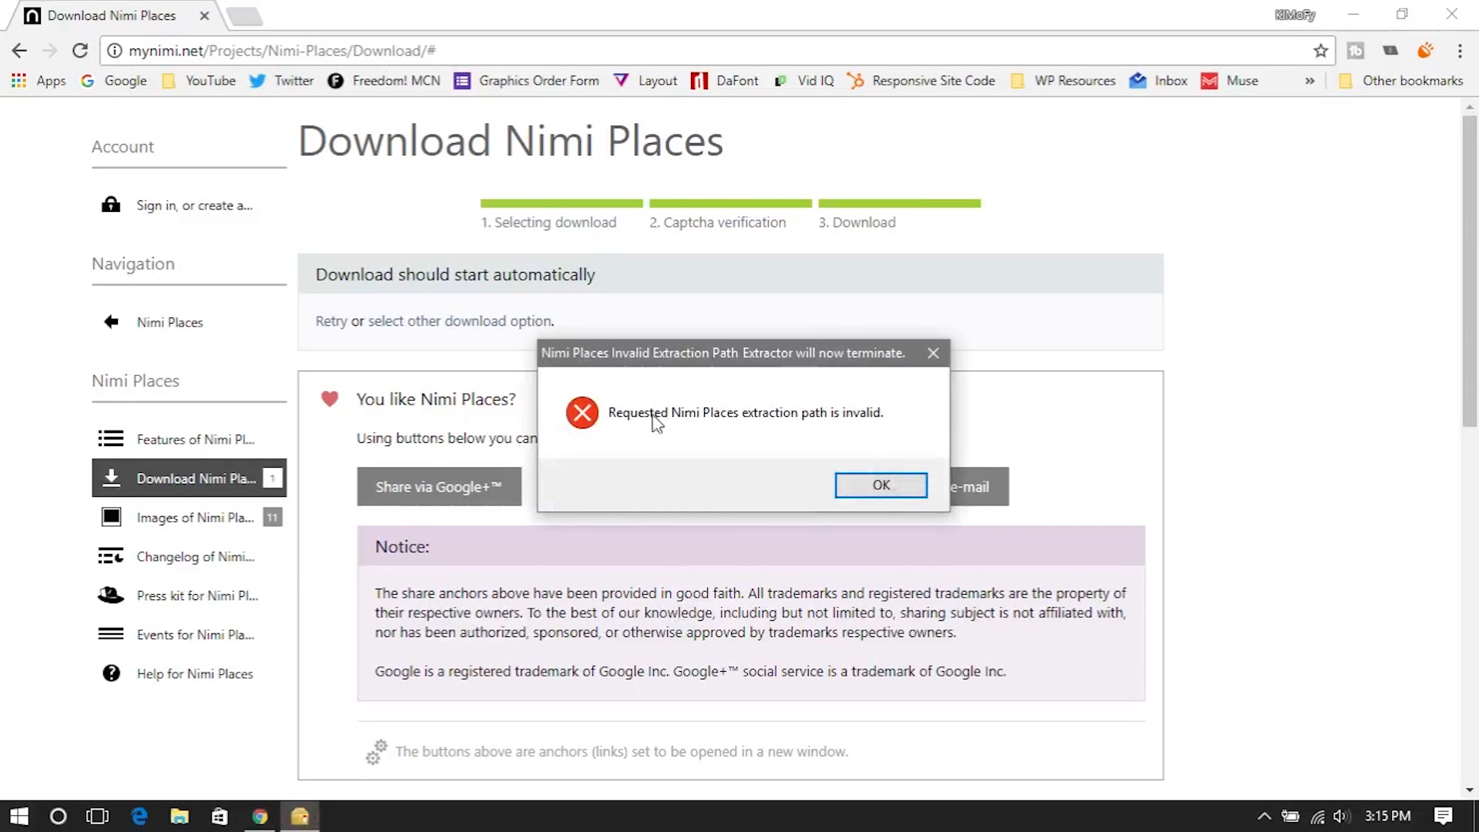
pyautogui.click(909, 496)
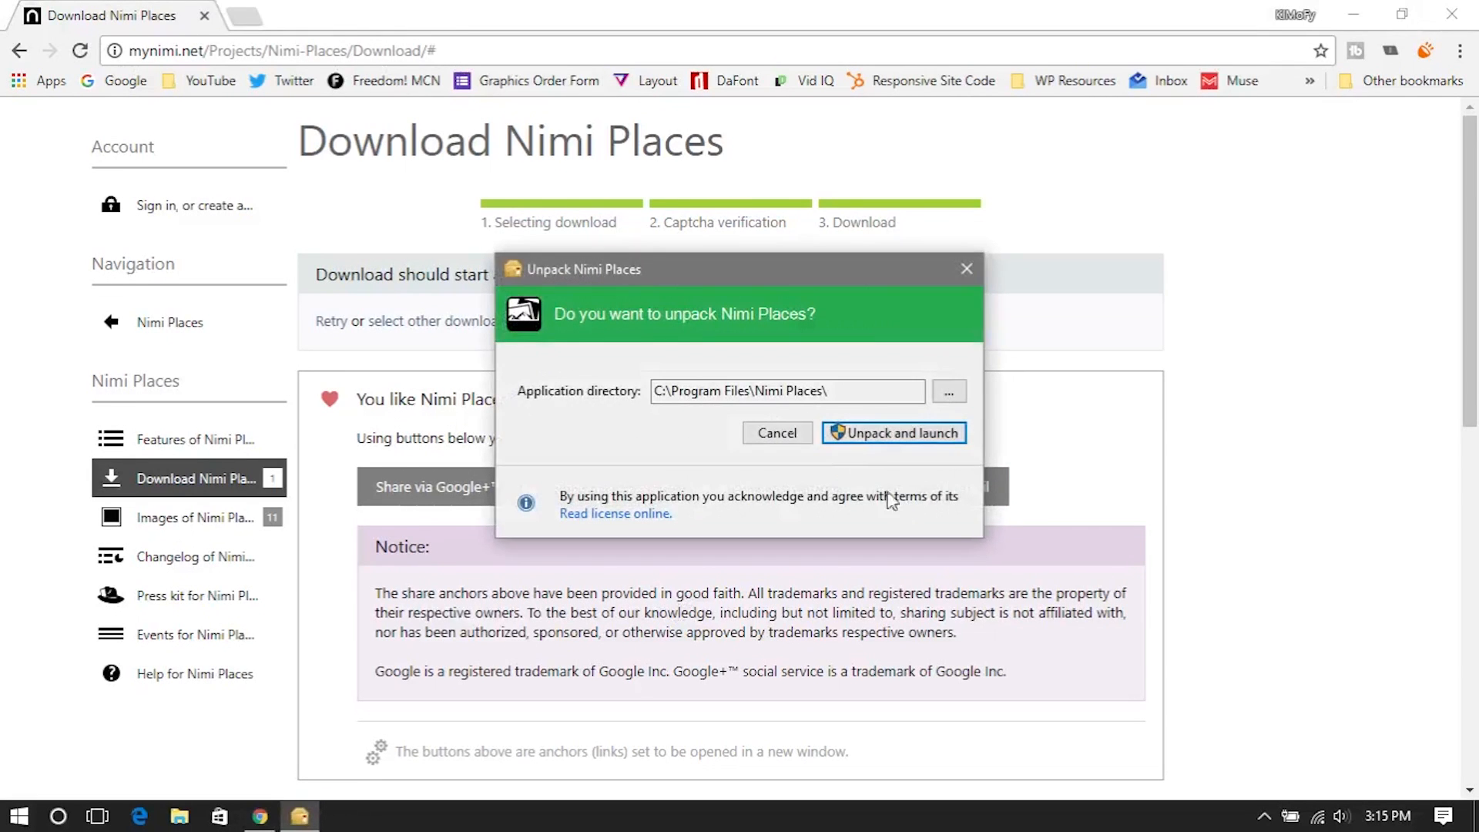
pyautogui.click(884, 436)
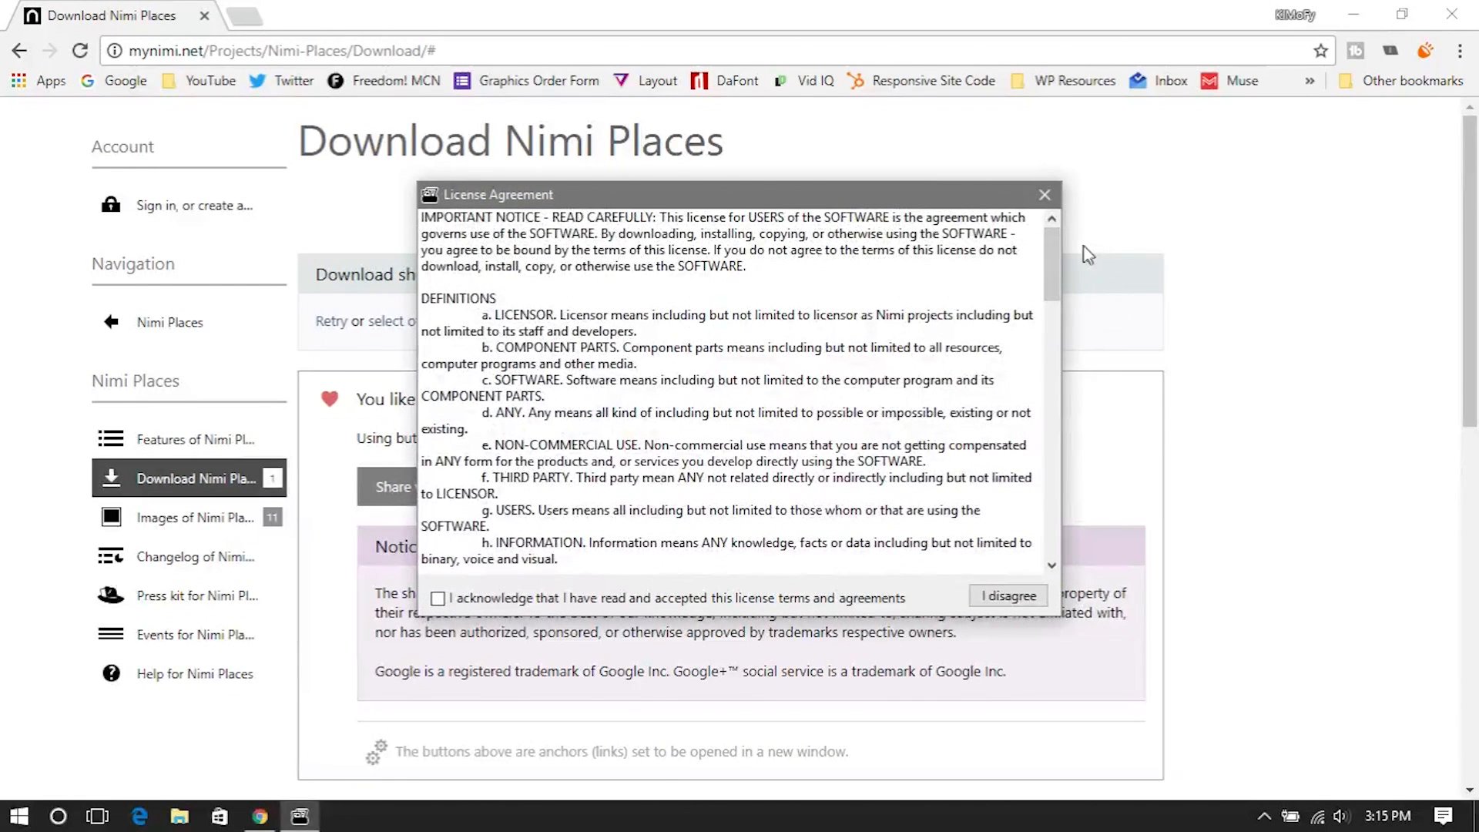
# Step: Go through the Nimi Places license agreement to its end and accept its terms
pyautogui.moveTo(1054, 250); pyautogui.dragTo(1022, 526)
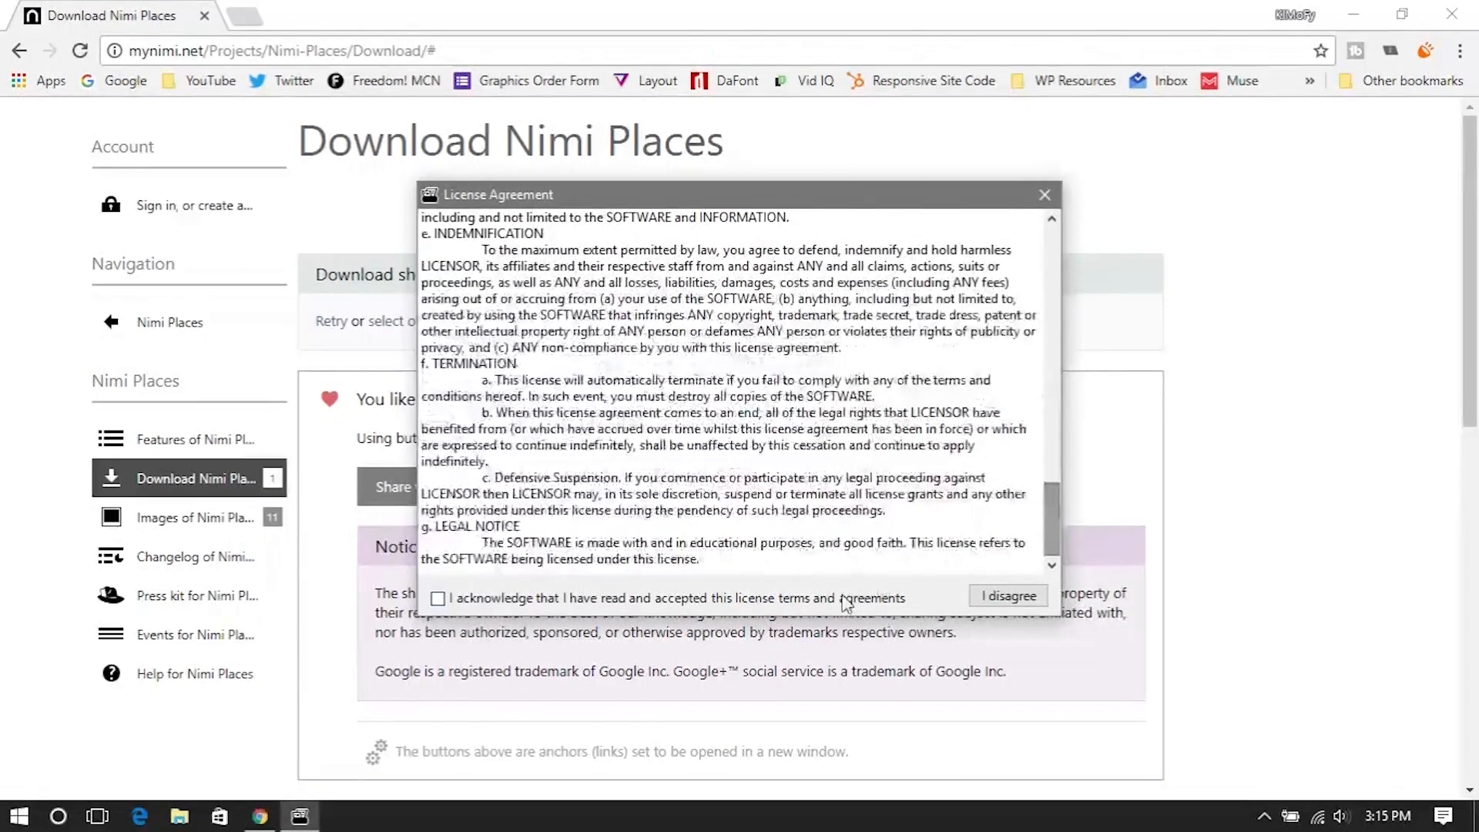
pyautogui.click(1009, 598)
pyautogui.click(1009, 597)
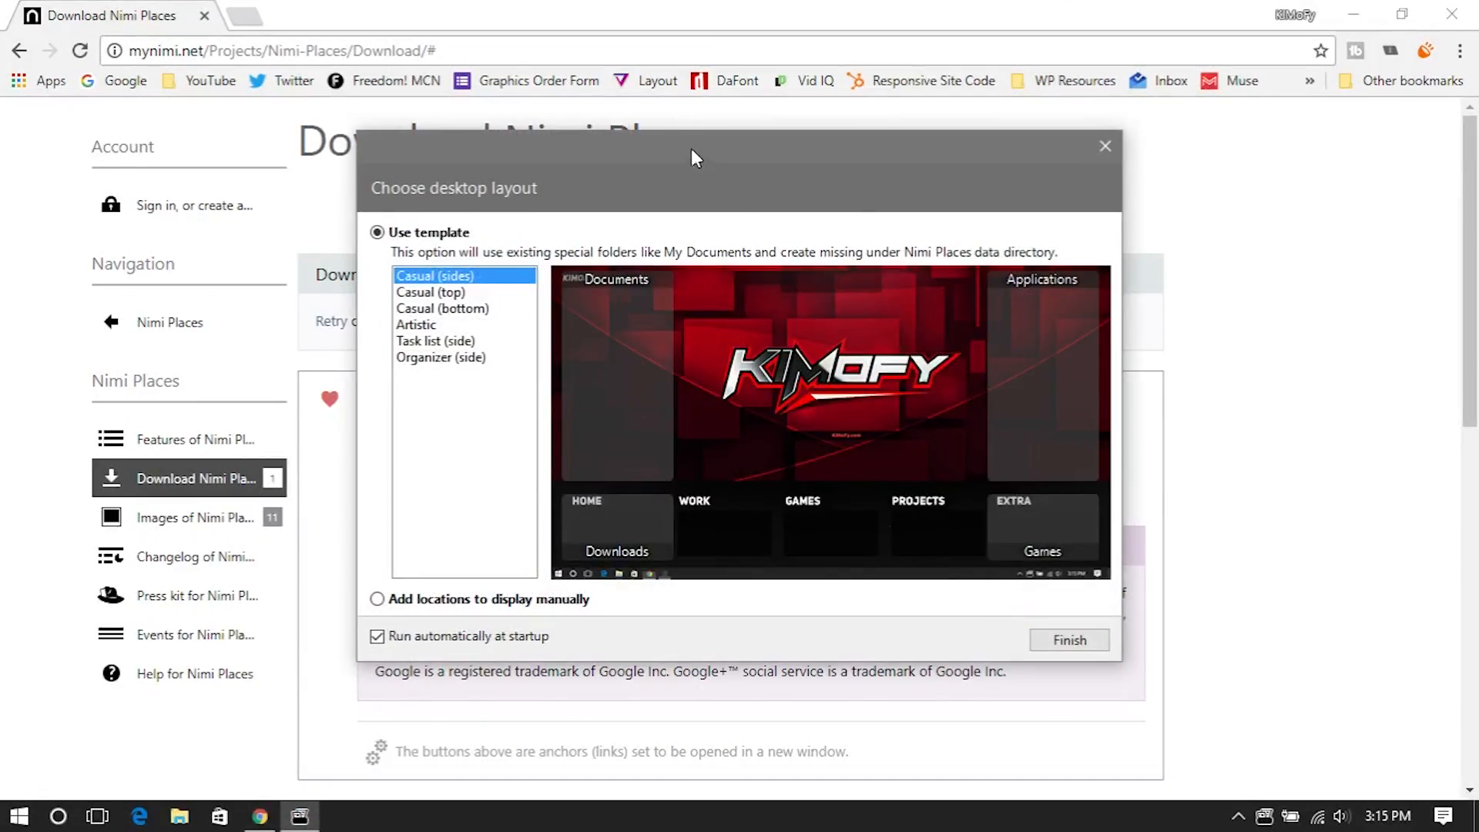
# Step: Preview the Task list (side) desktop layout and select the Casual (bottom) template instead
pyautogui.click(469, 340)
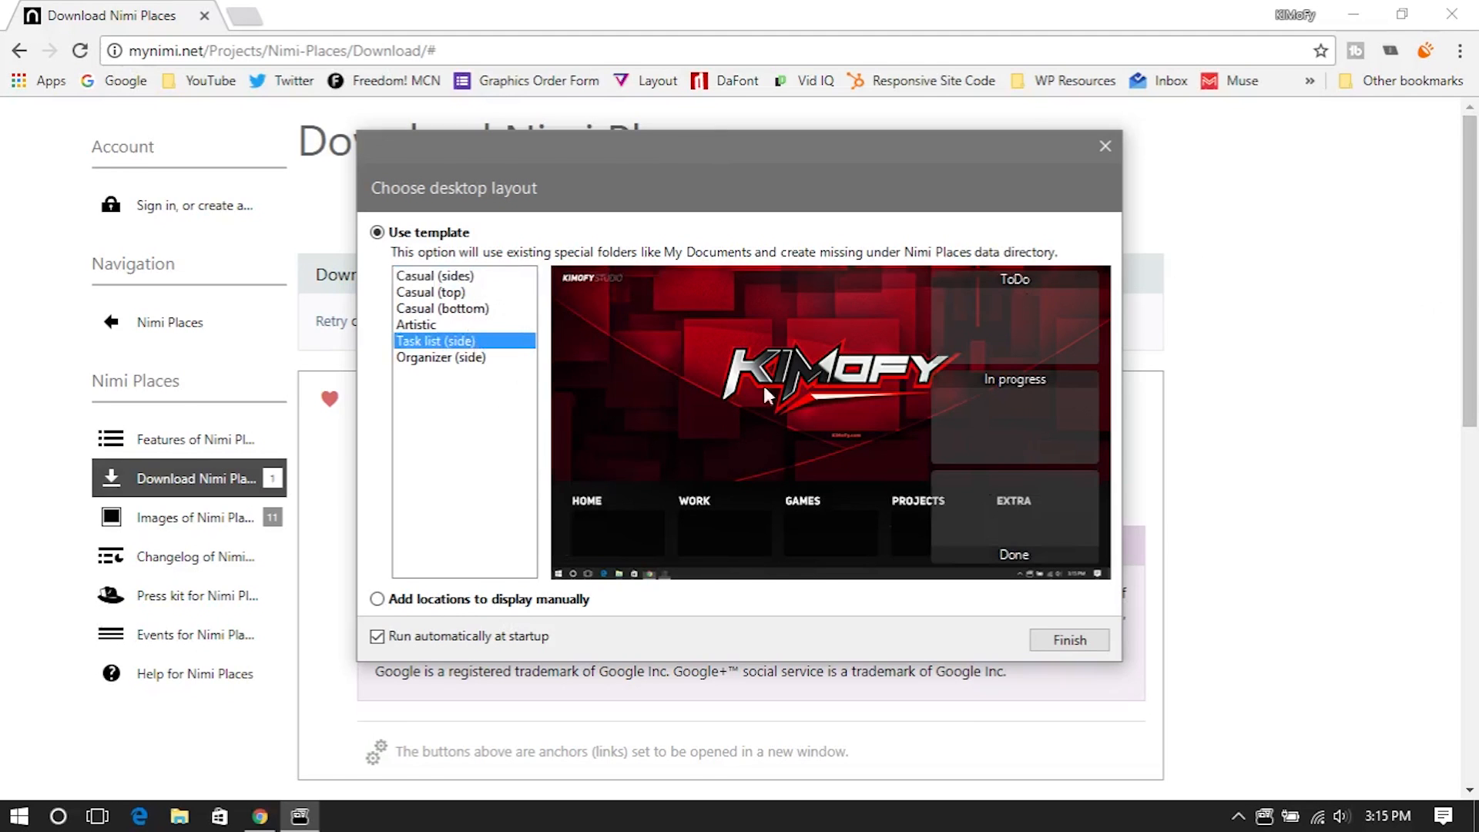
pyautogui.click(453, 308)
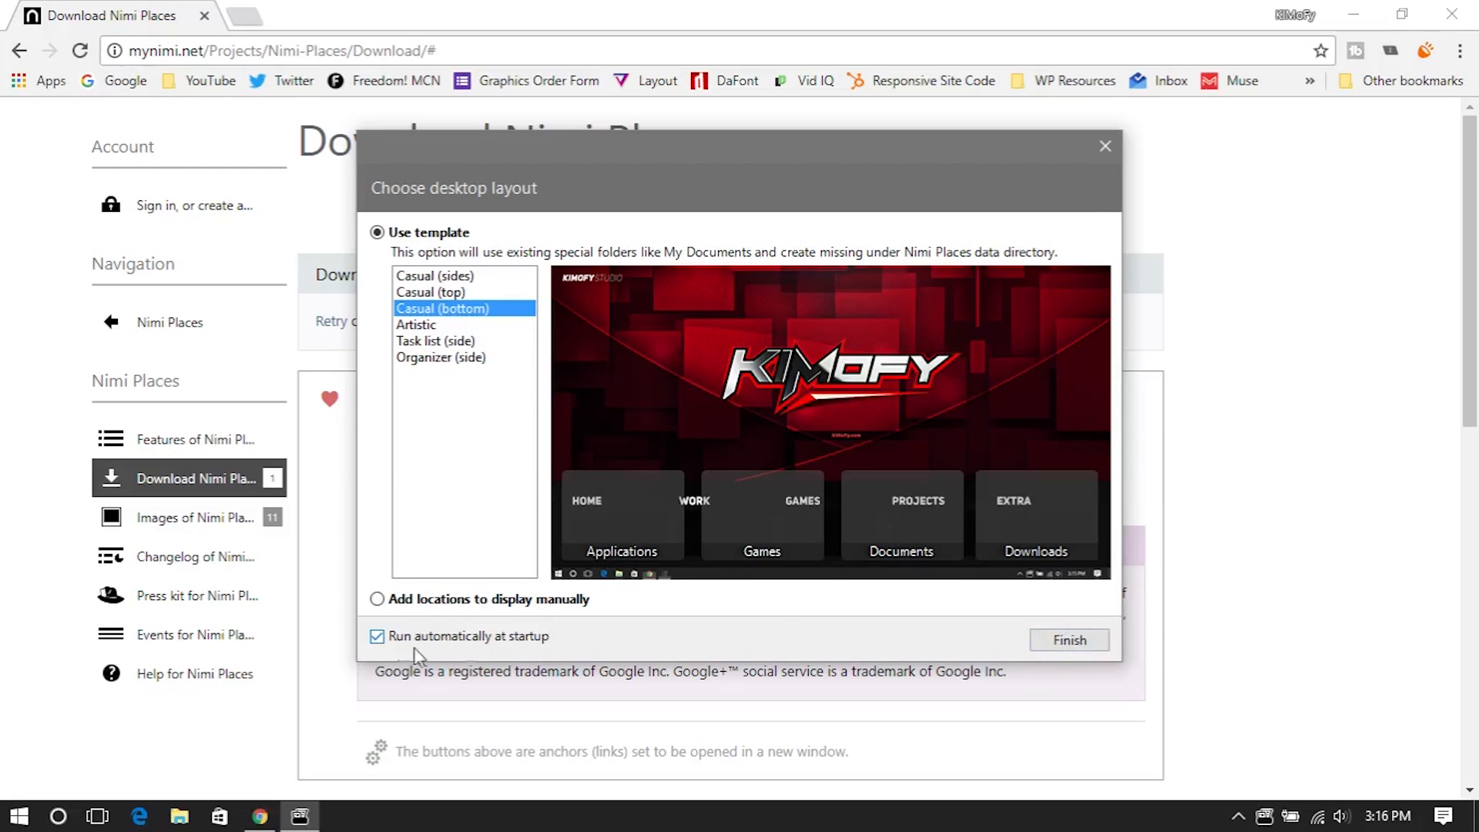
# Step: Finish the desktop layout setup and close the browser window with the download page to reach the desktop
pyautogui.click(1048, 644)
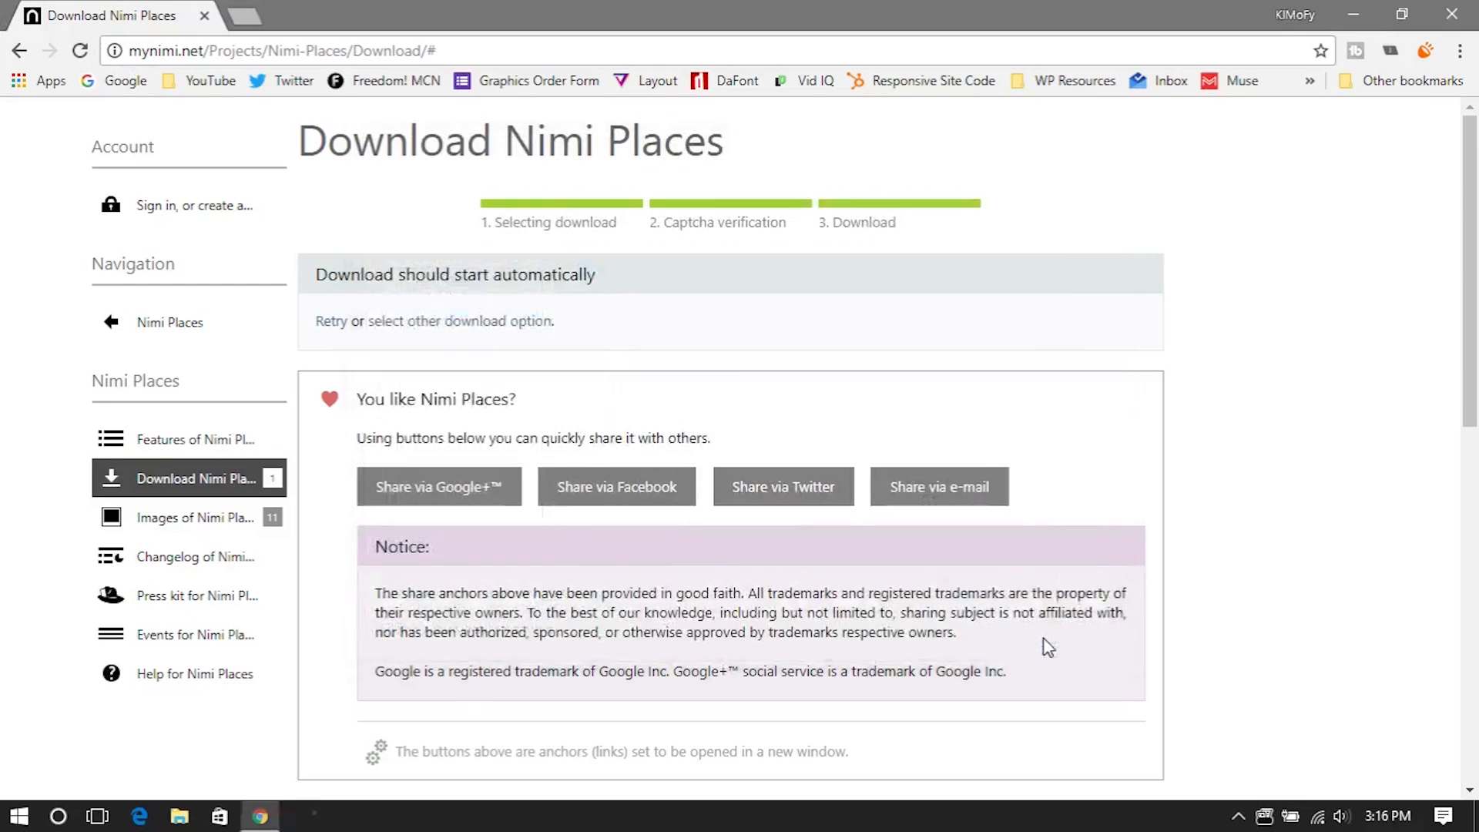
pyautogui.click(1452, 14)
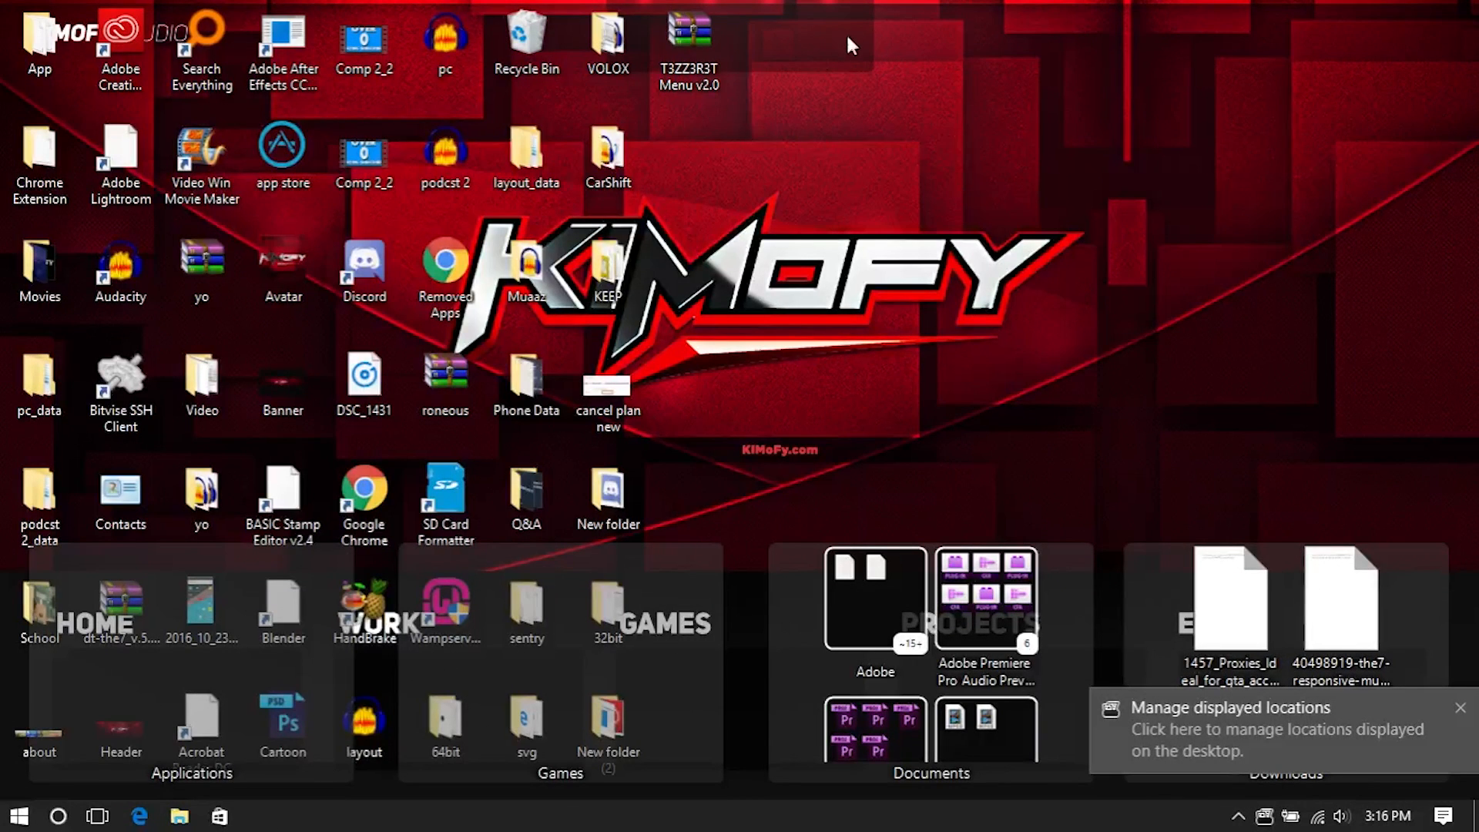
pyautogui.moveTo(848, 39); pyautogui.dragTo(16, 81)
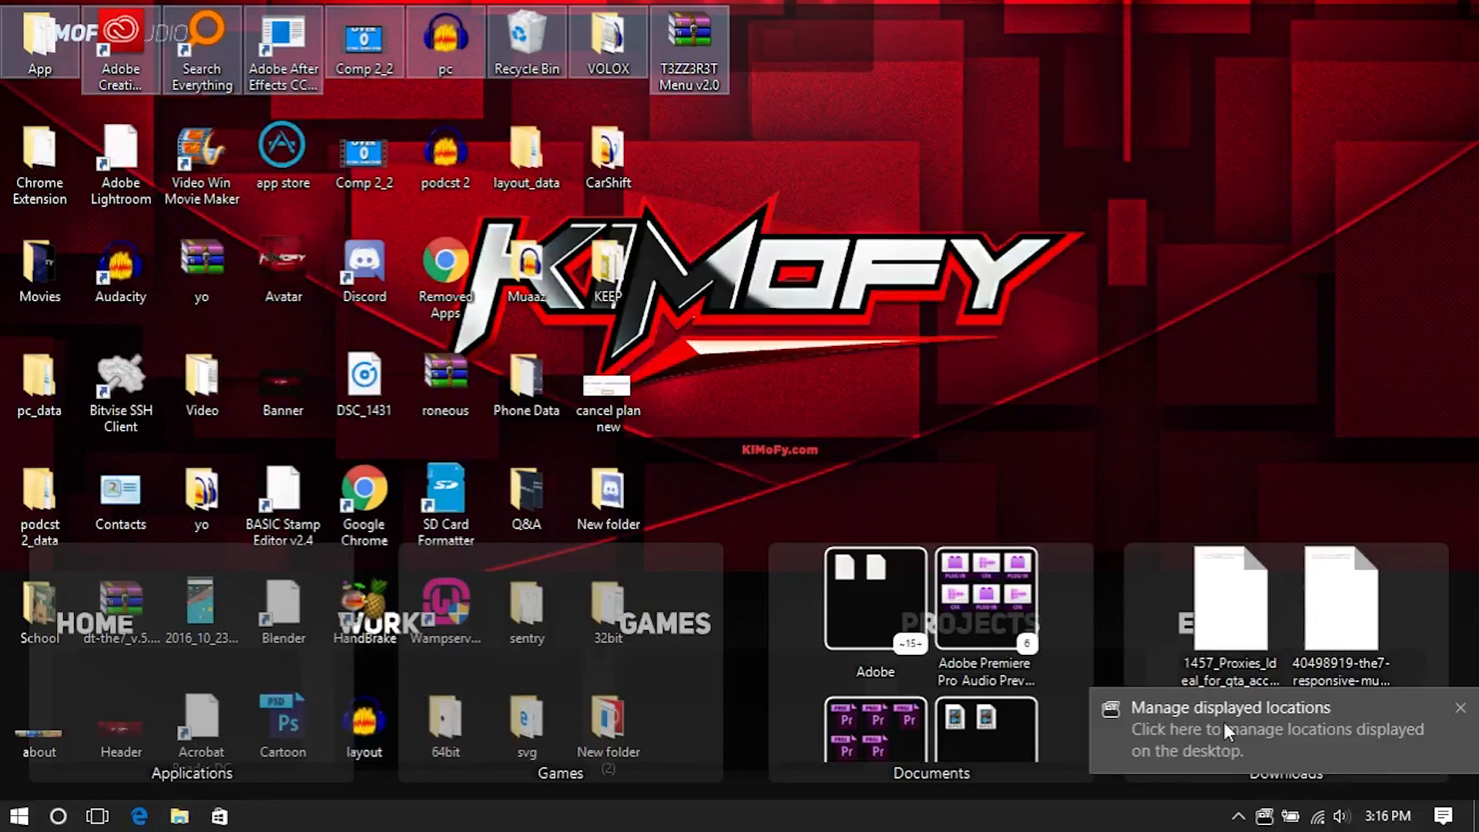
# Step: Set the Nimi Places.exe process priority to High in Task Manager and confirm the change
pyautogui.hotkey('ctrl', 'shift', 'Escape')
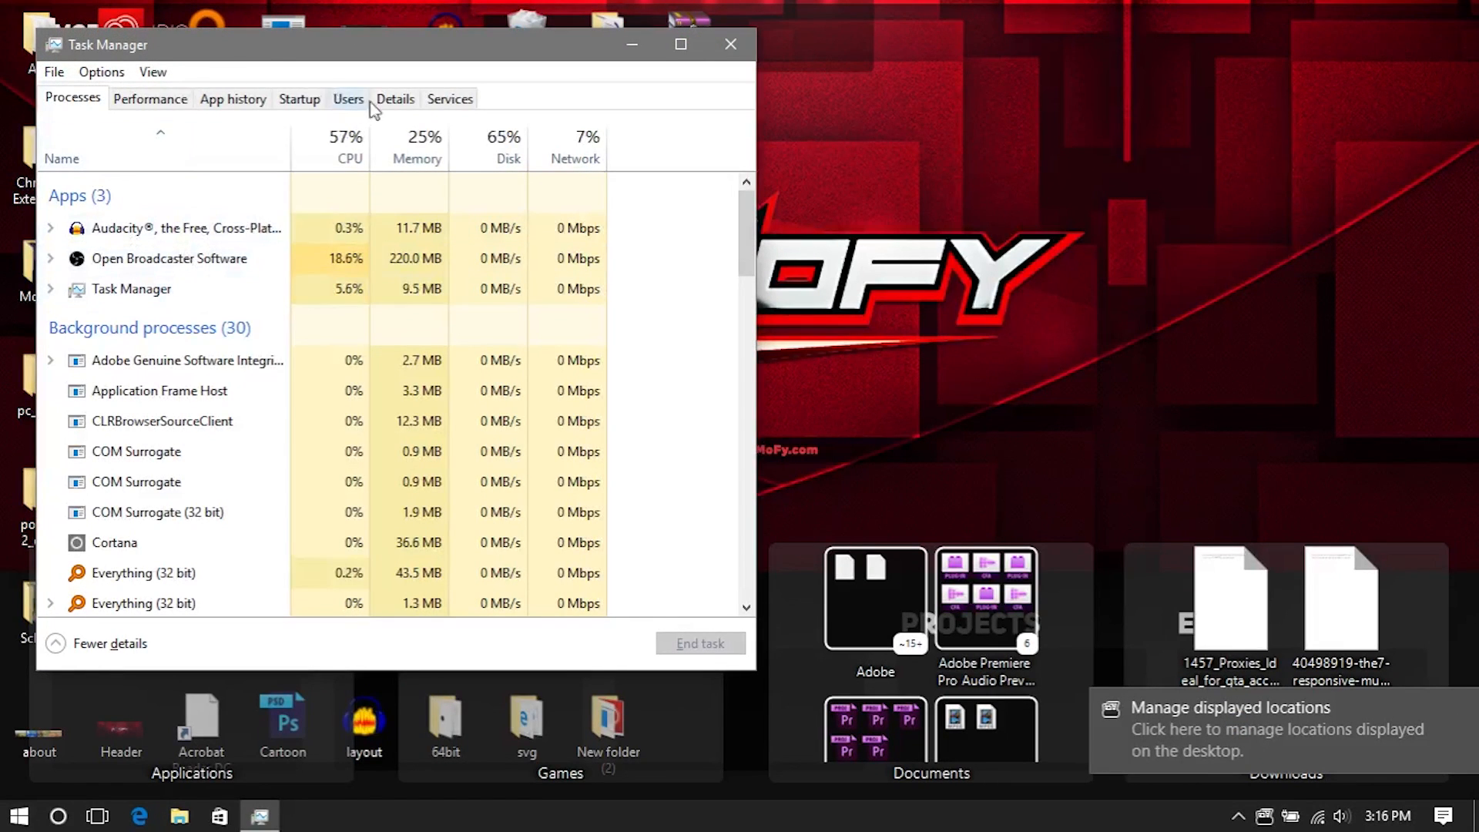
pyautogui.click(389, 100)
pyautogui.click(157, 408)
pyautogui.press('n')
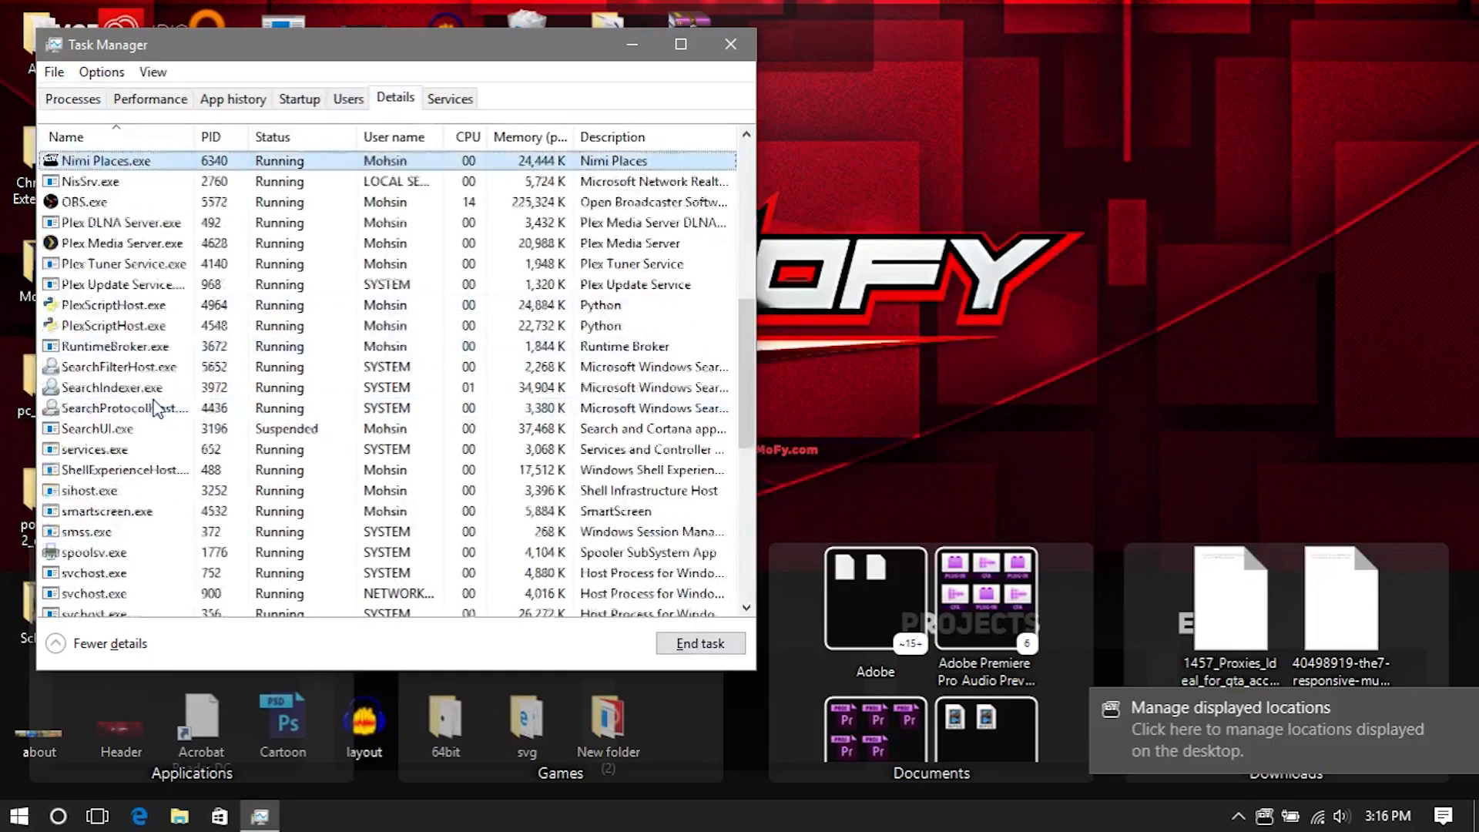
pyautogui.scroll(-1, 156, 408)
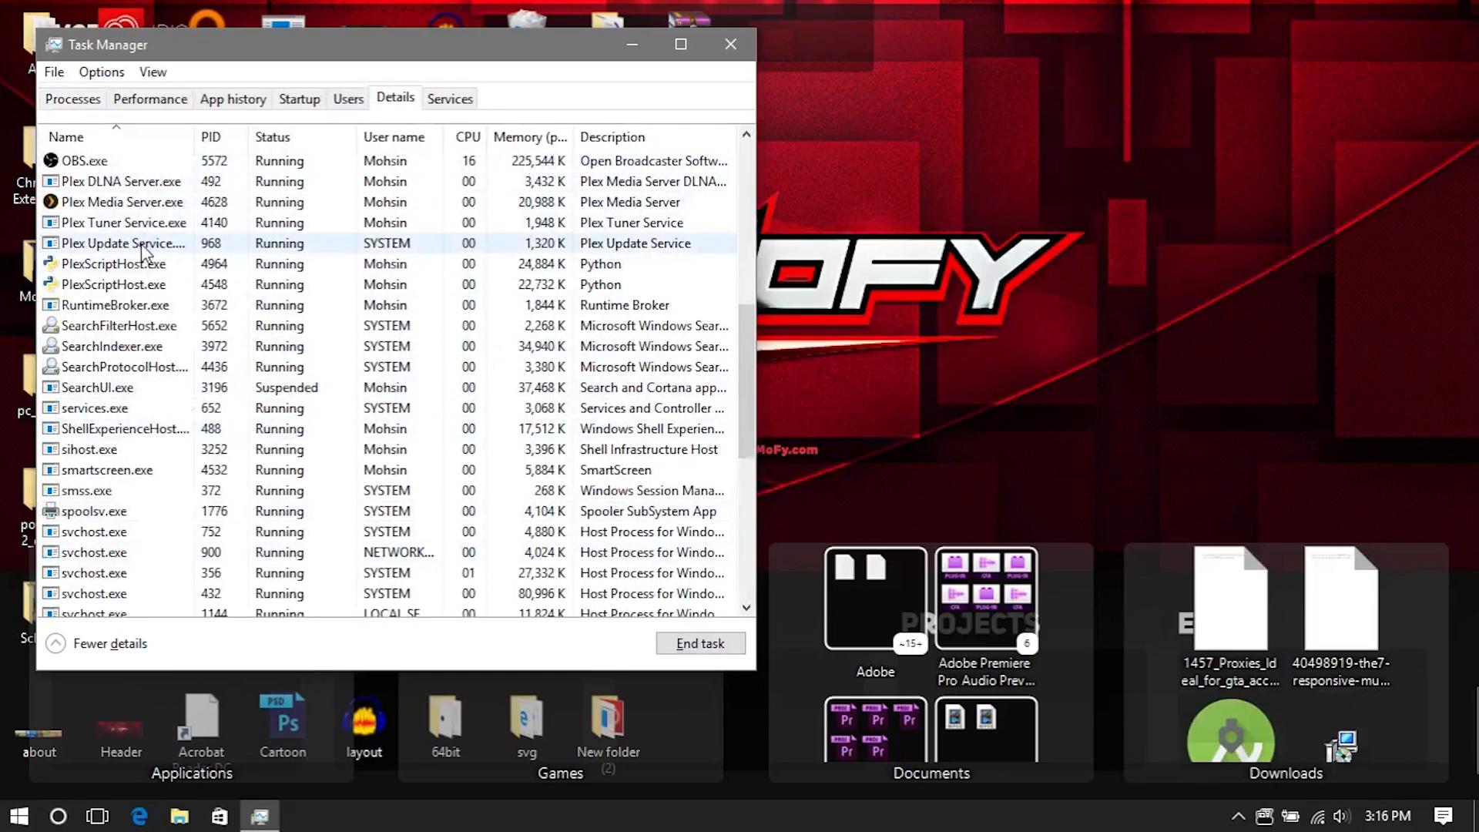
pyautogui.scroll(1, 142, 247)
pyautogui.rightClick(147, 162)
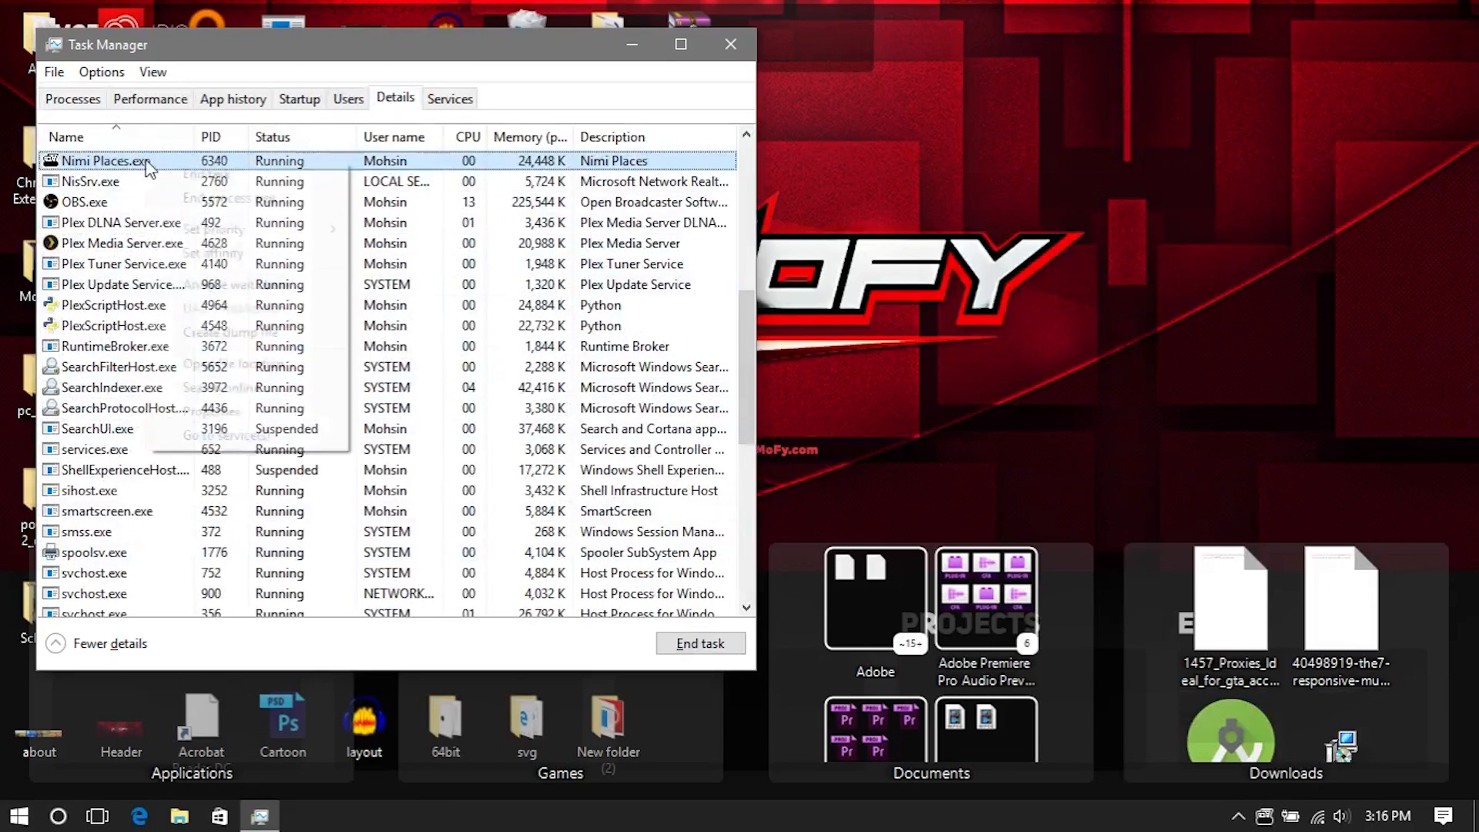
pyautogui.moveTo(256, 224)
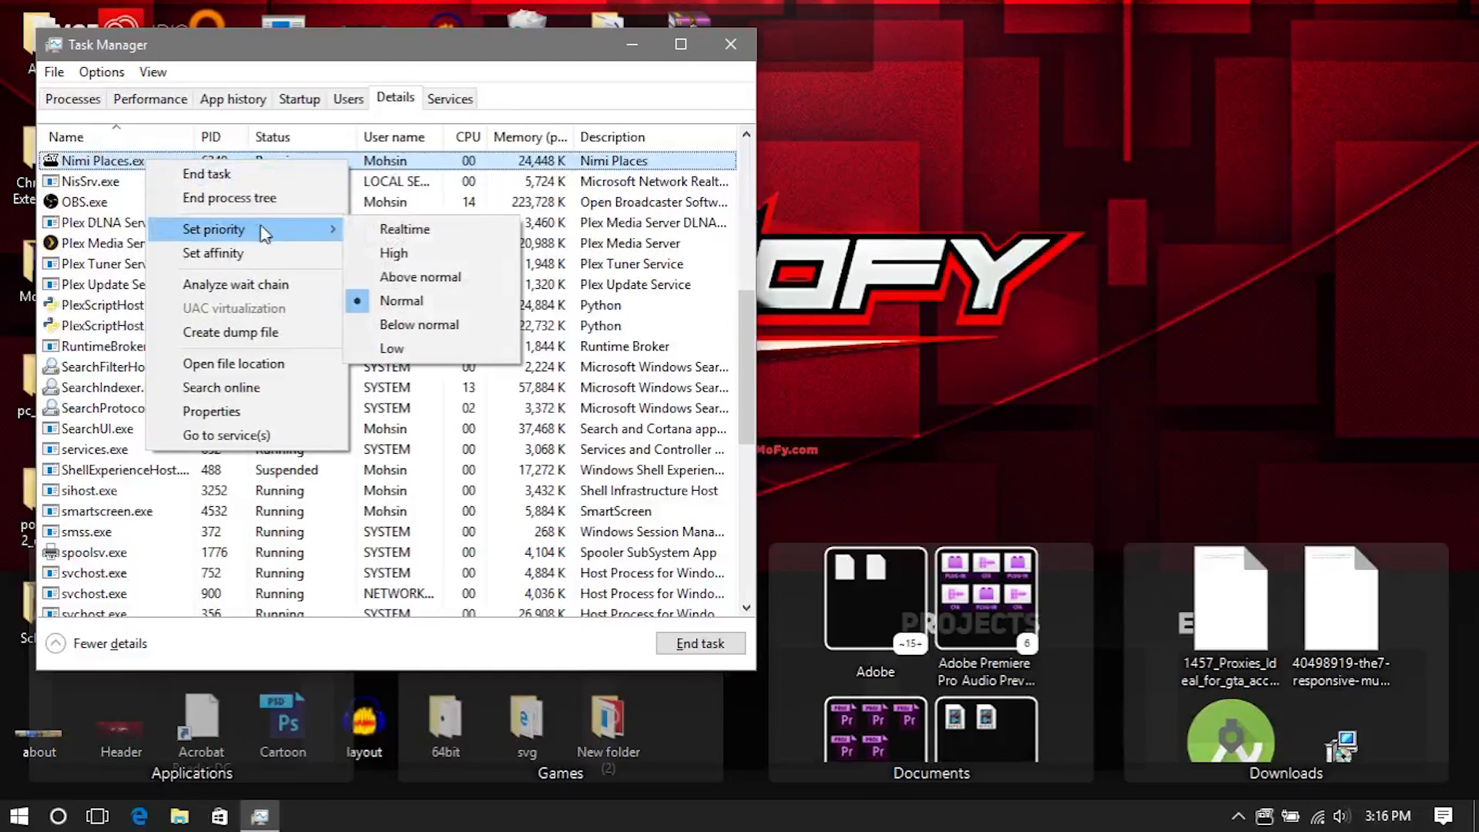
pyautogui.click(393, 253)
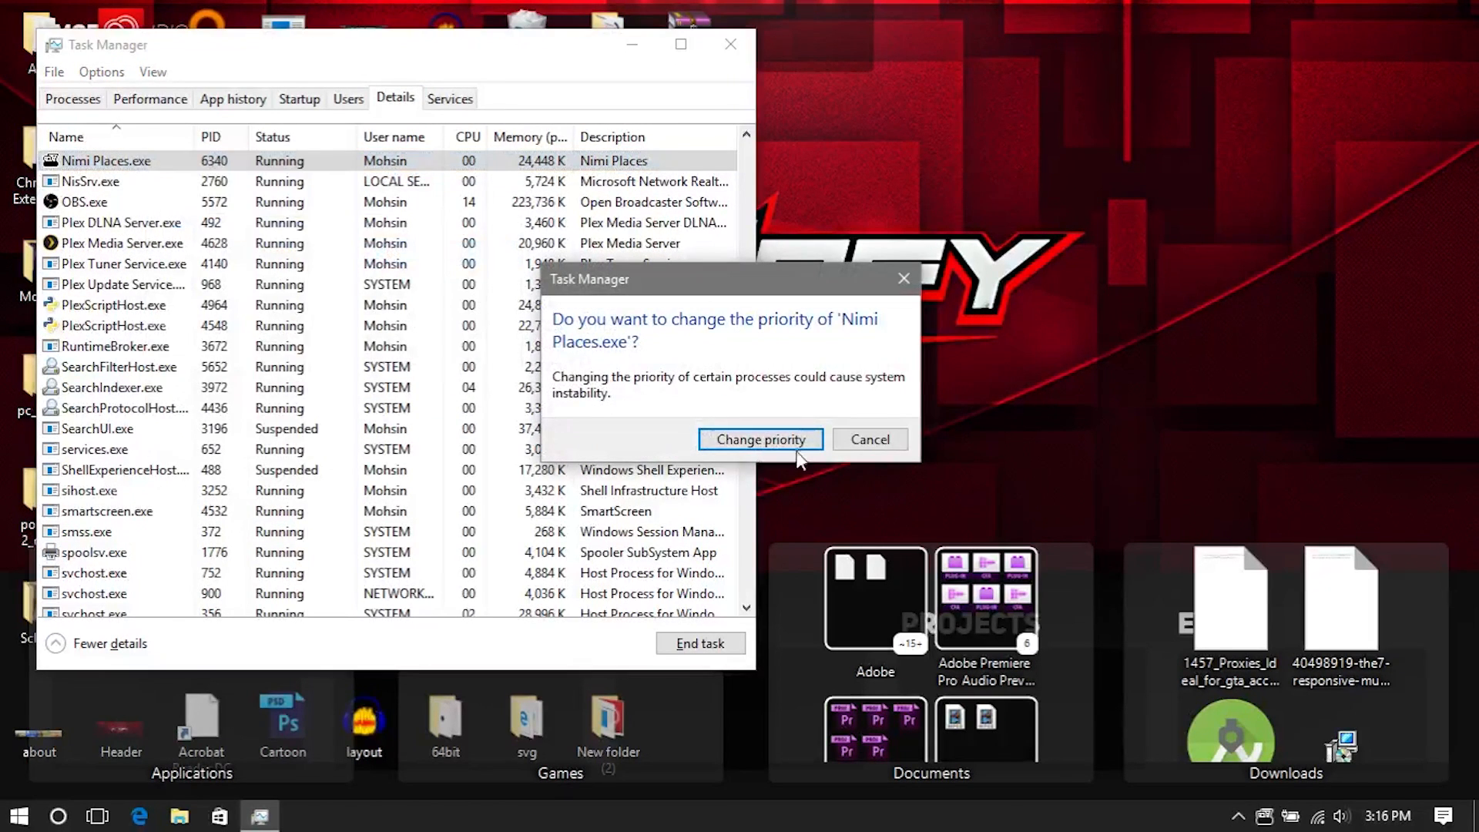
pyautogui.click(798, 454)
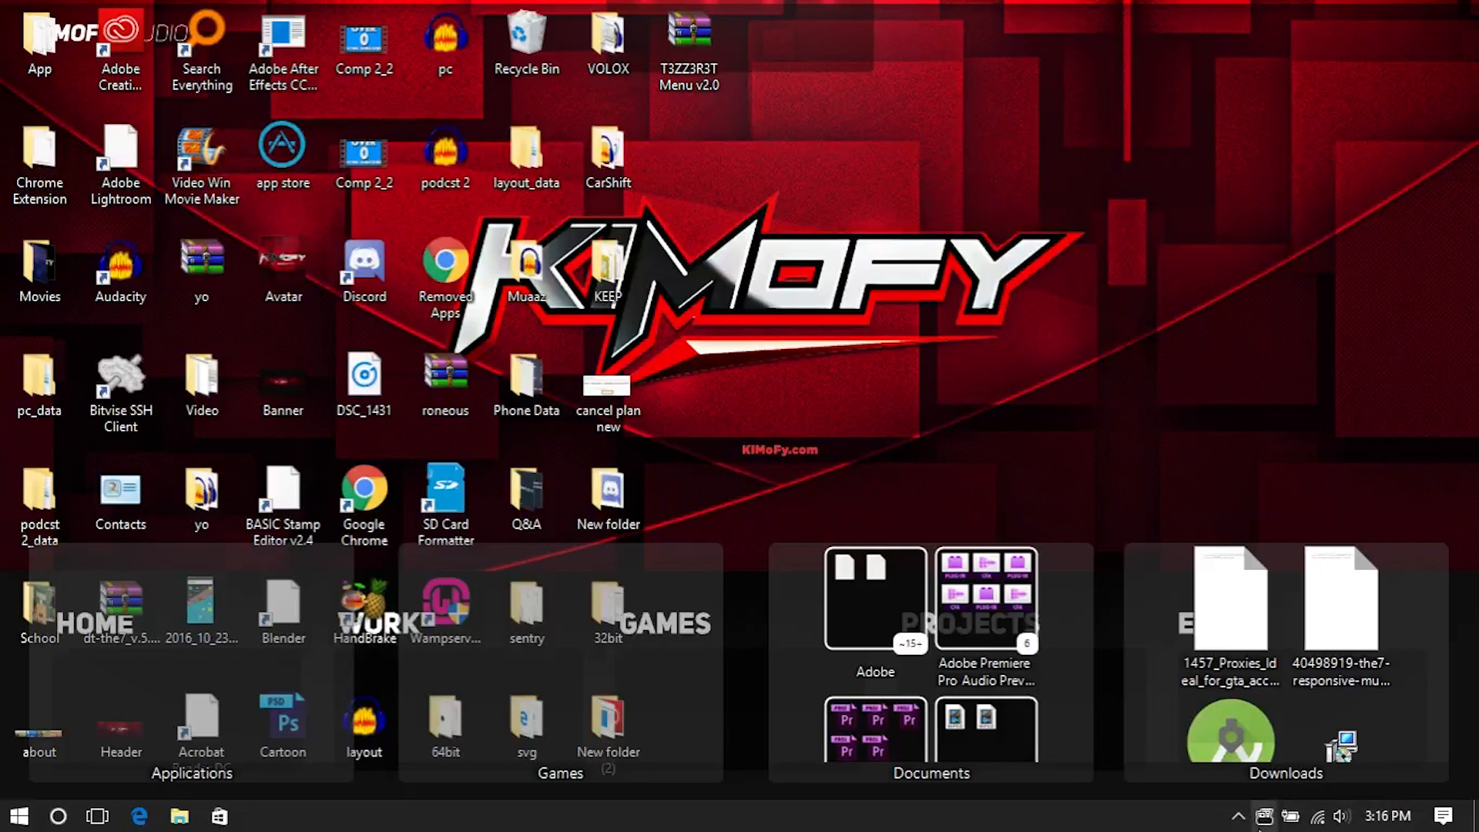
# Step: Close the running Nimi Places application
pyautogui.rightClick(1271, 817)
pyautogui.click(1094, 826)
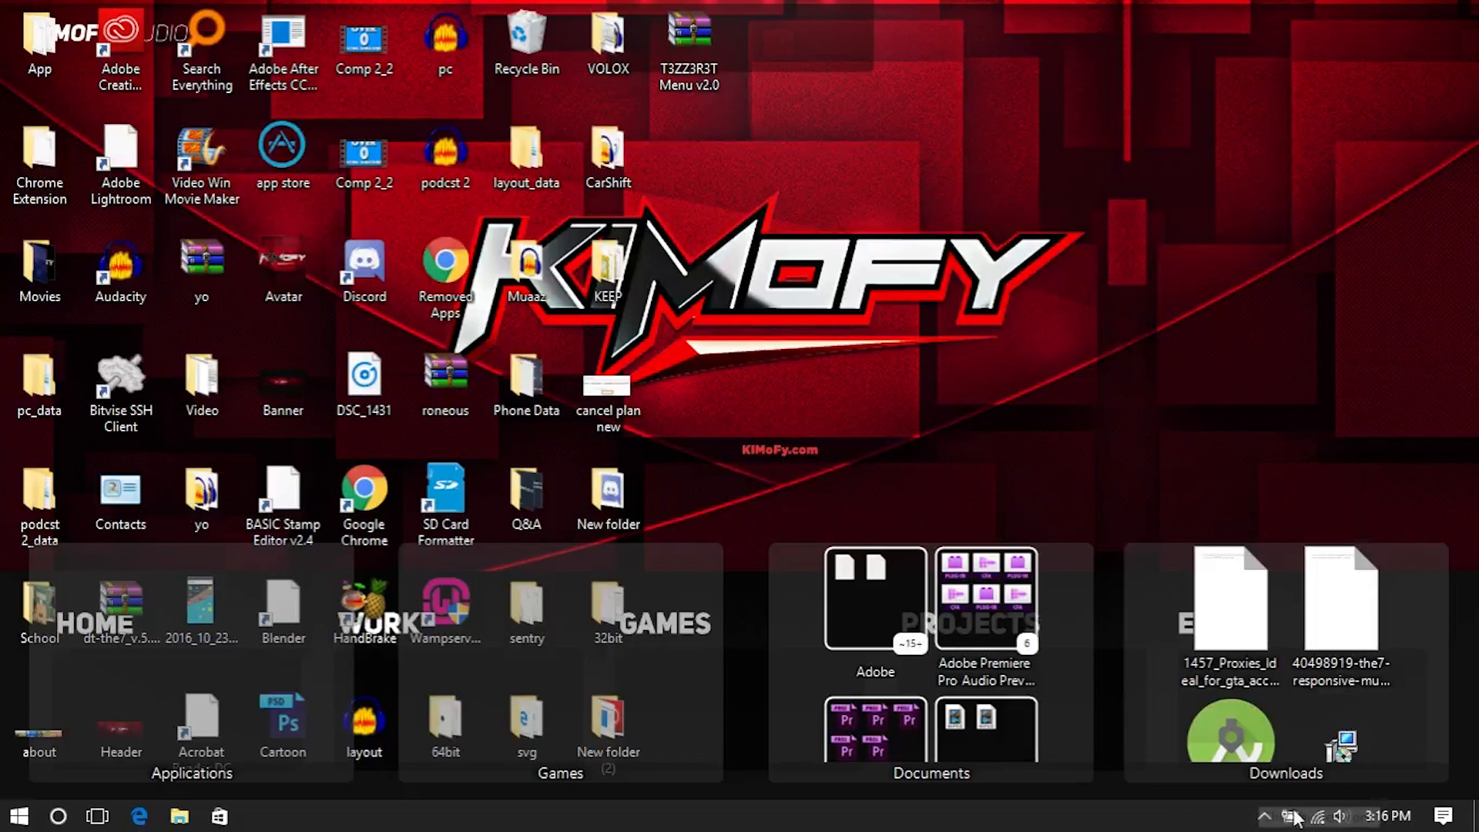
pyautogui.click(1263, 818)
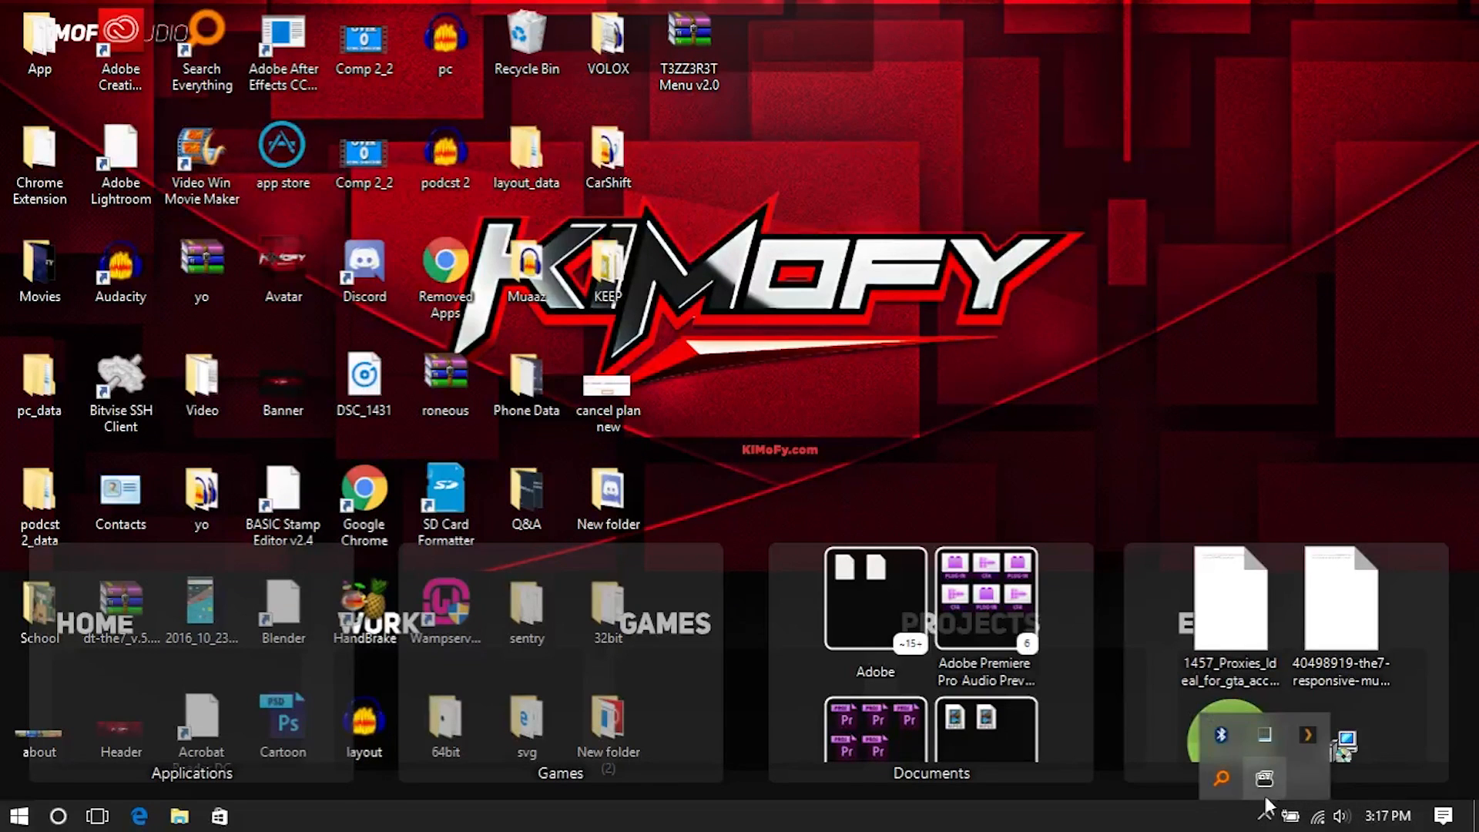
pyautogui.rightClick(1265, 784)
pyautogui.click(1286, 770)
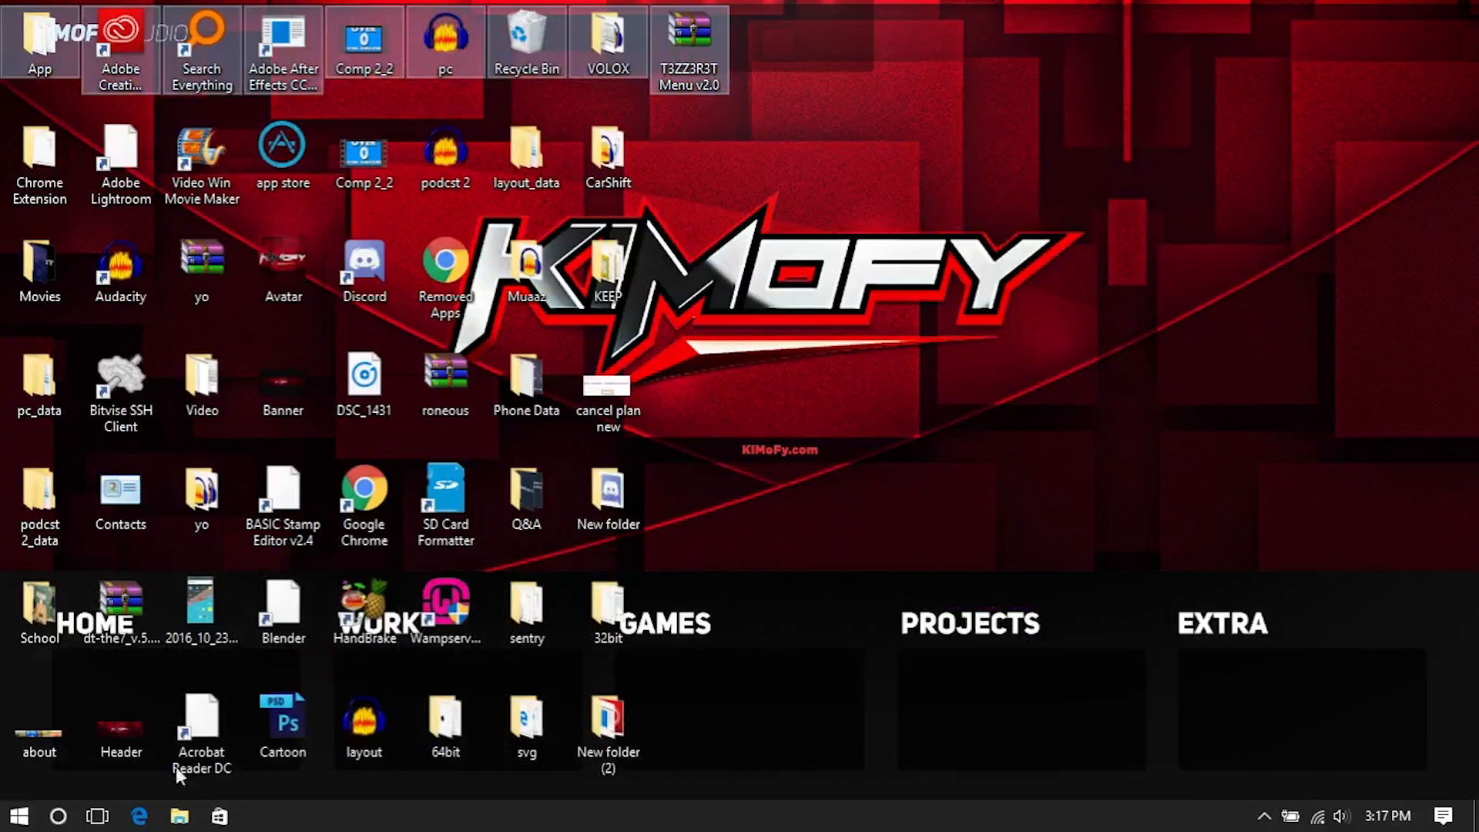
# Step: Go to C:\Program Files\Nimi Places in a maximized File Explorer window
pyautogui.click(179, 816)
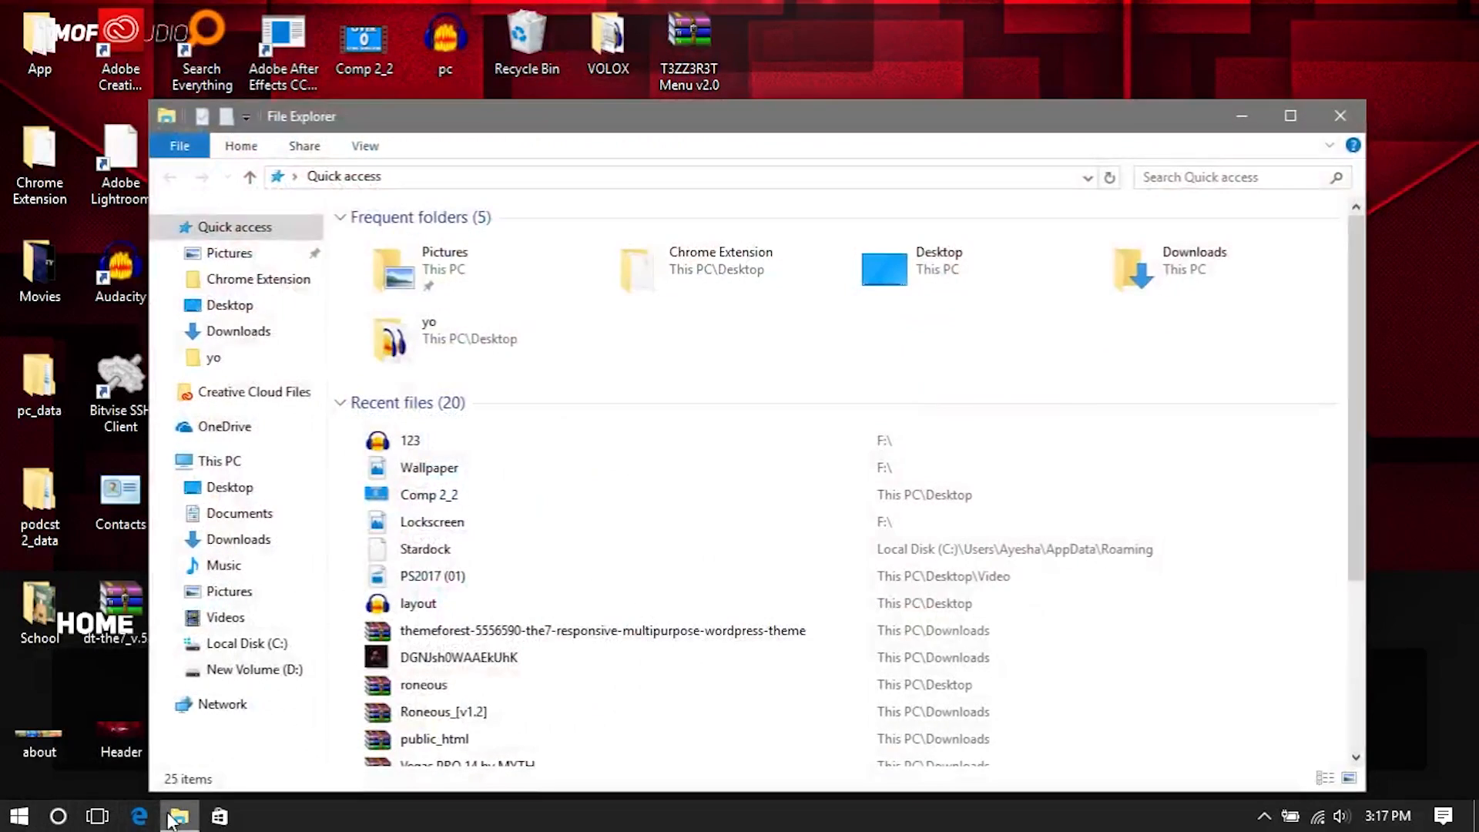
pyautogui.moveTo(534, 108); pyautogui.dragTo(538, 2)
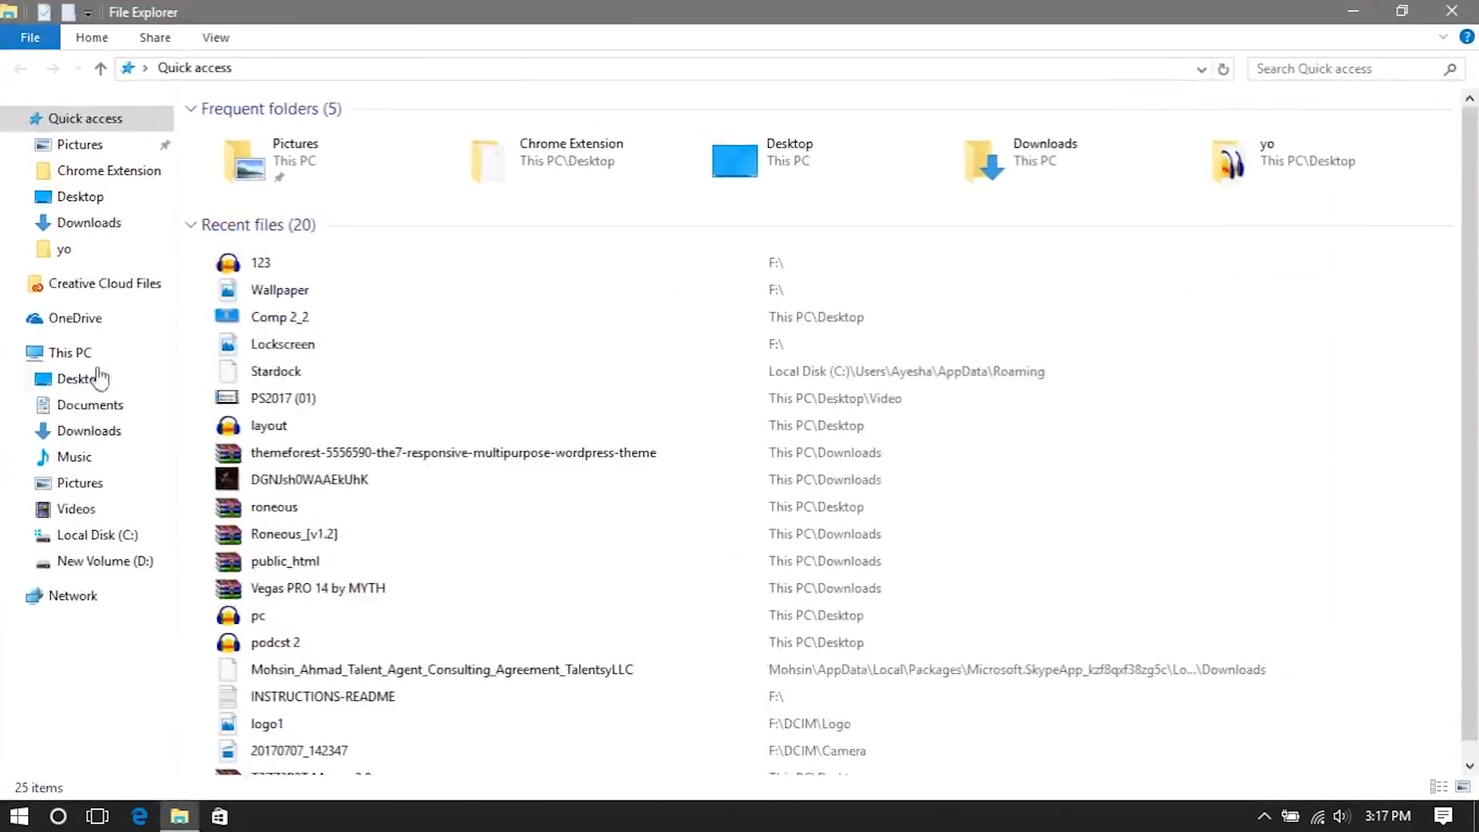
pyautogui.click(154, 540)
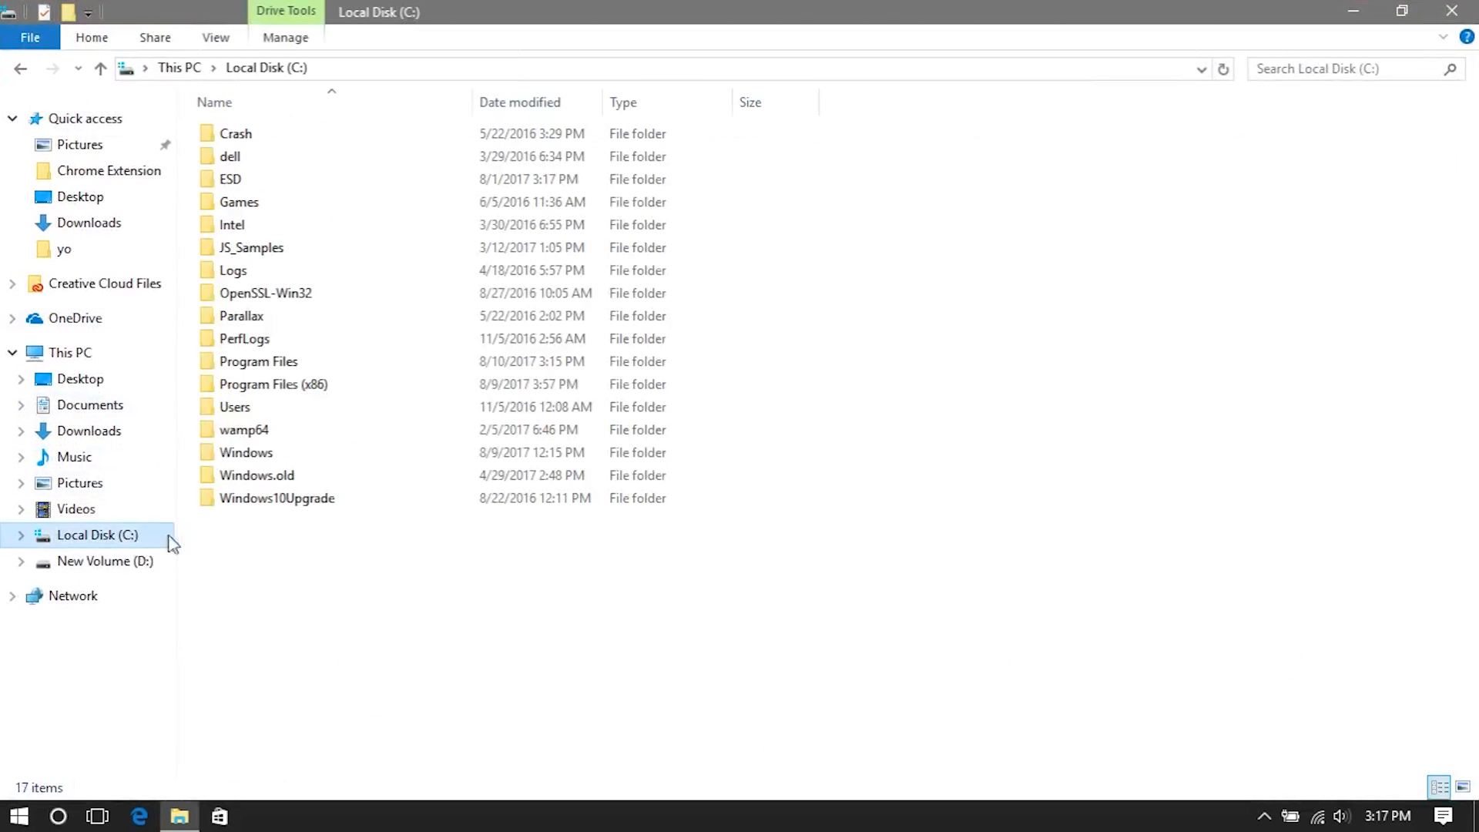
pyautogui.doubleClick(351, 365)
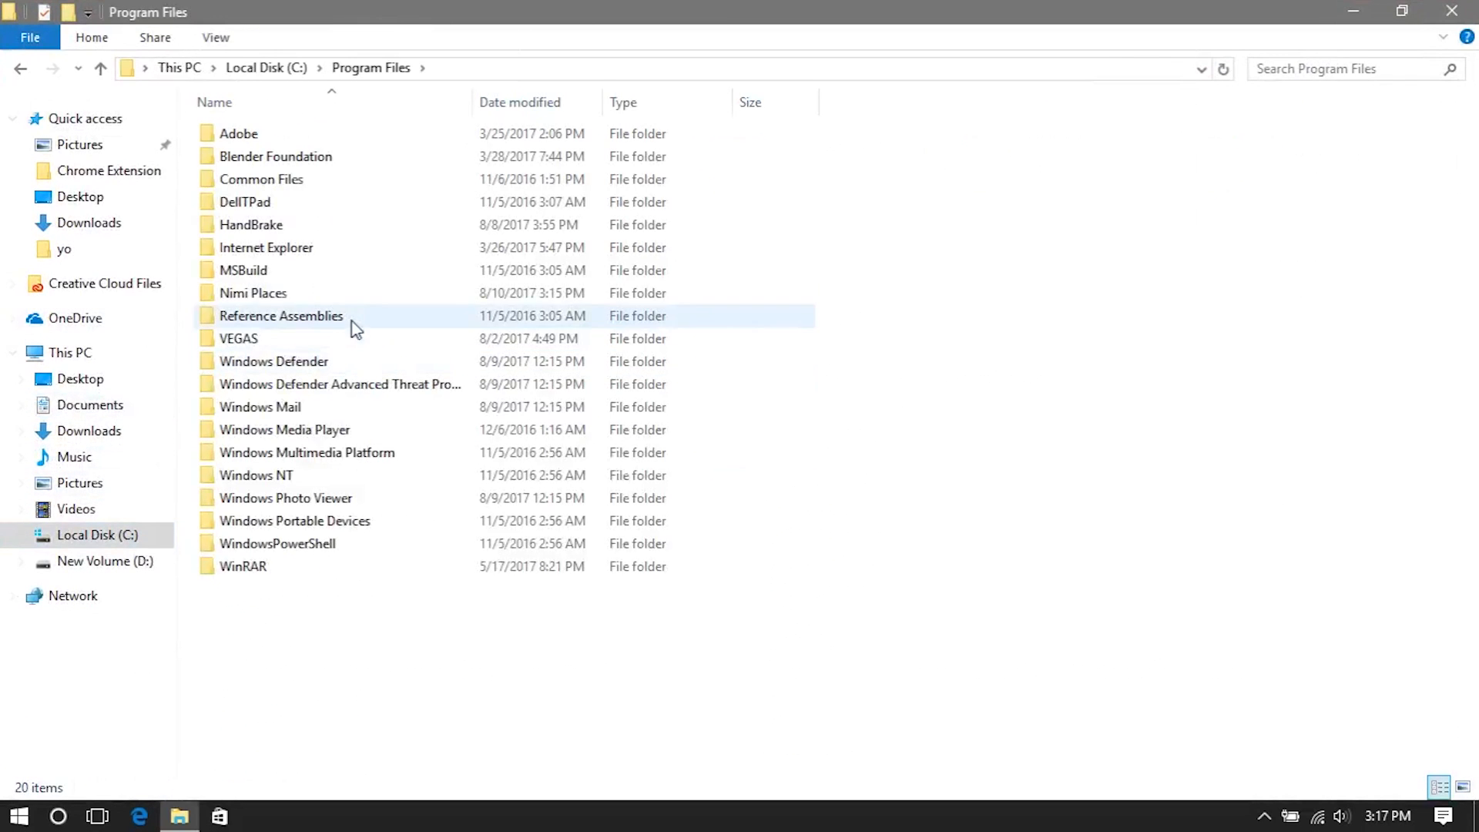
pyautogui.doubleClick(341, 297)
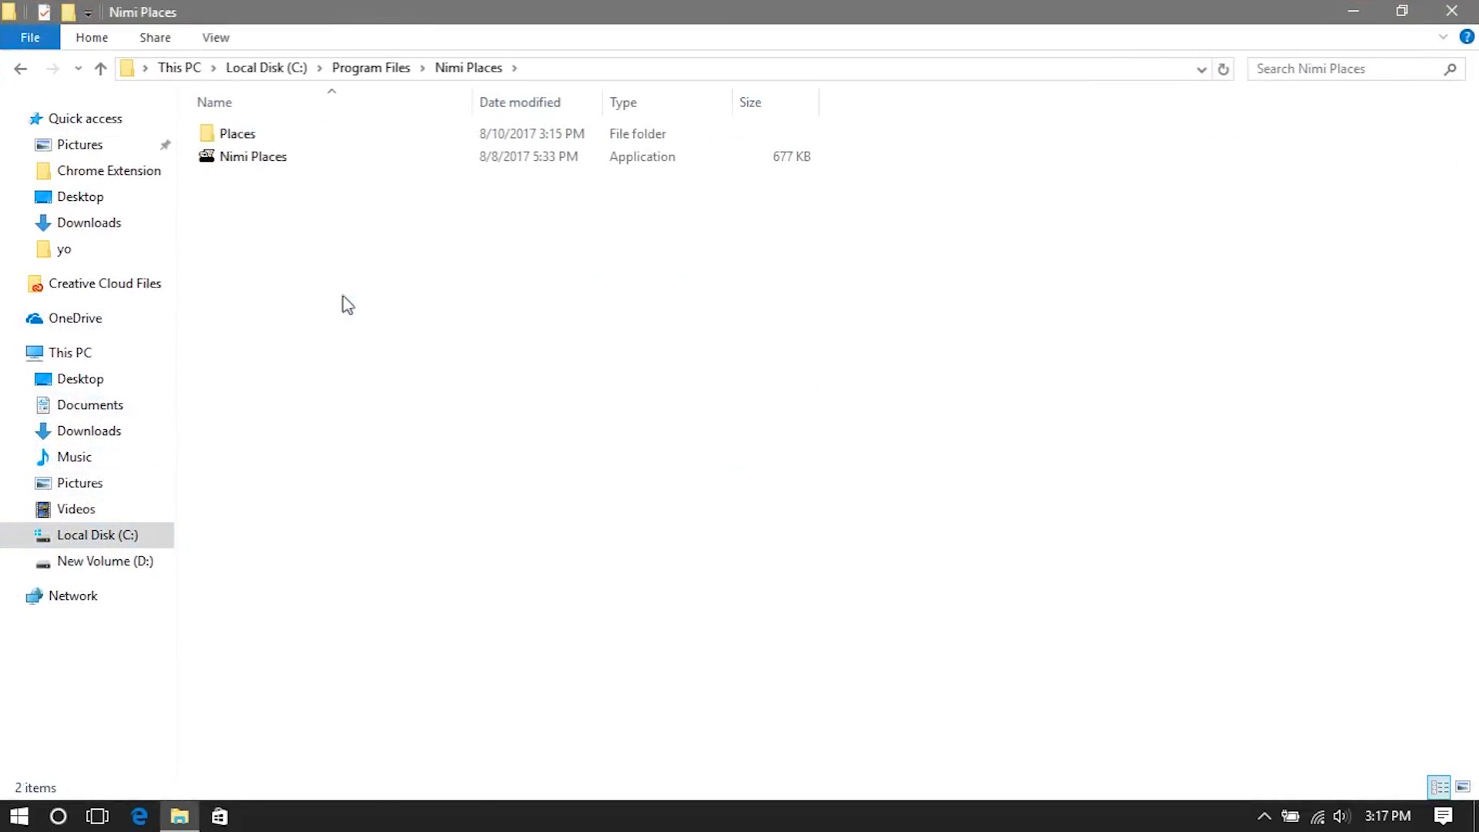
# Step: Run the Nimi Places application as administrator and close the File Explorer window
pyautogui.click(315, 164)
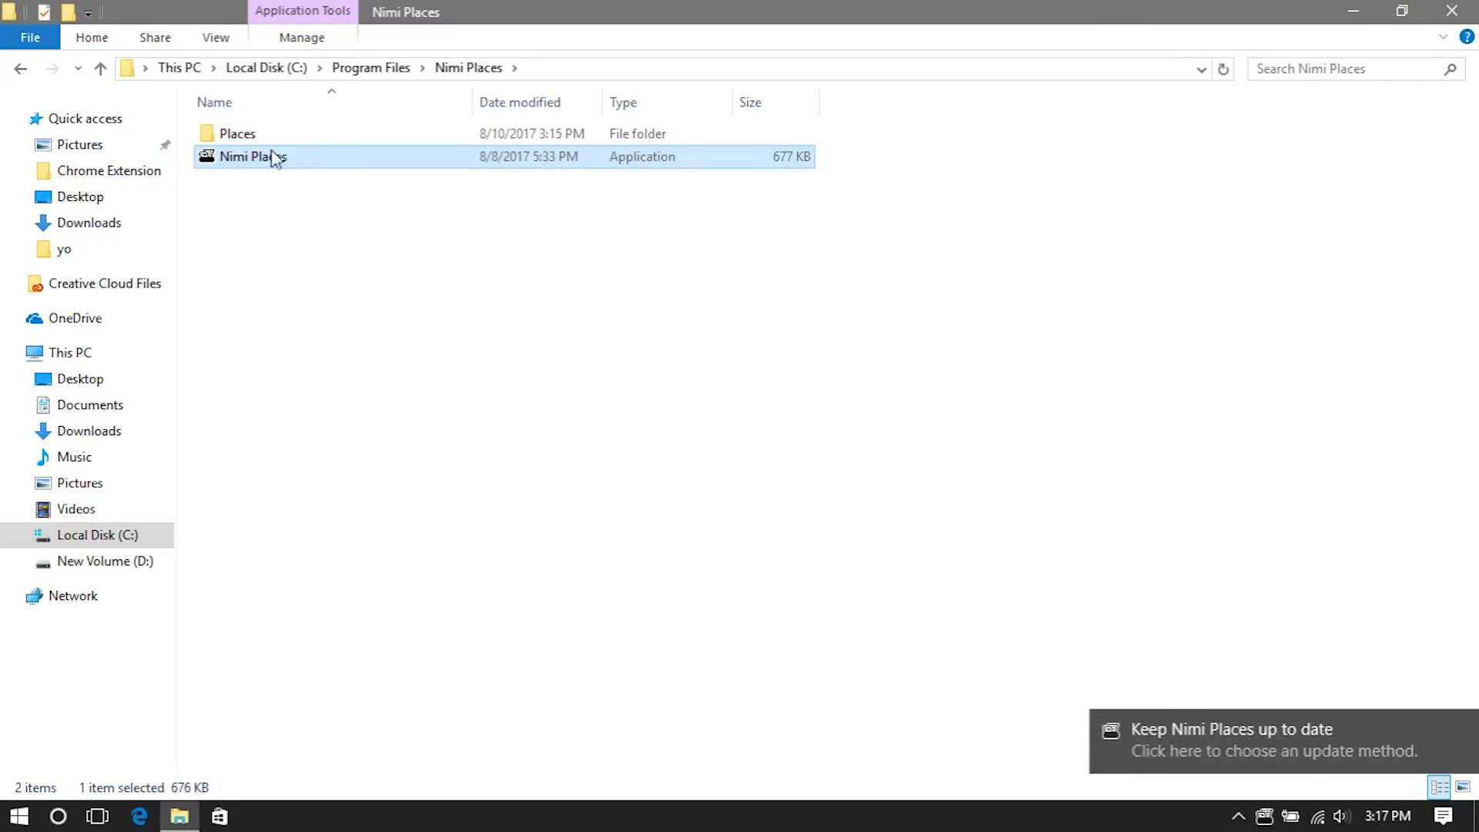
pyautogui.rightClick(303, 160)
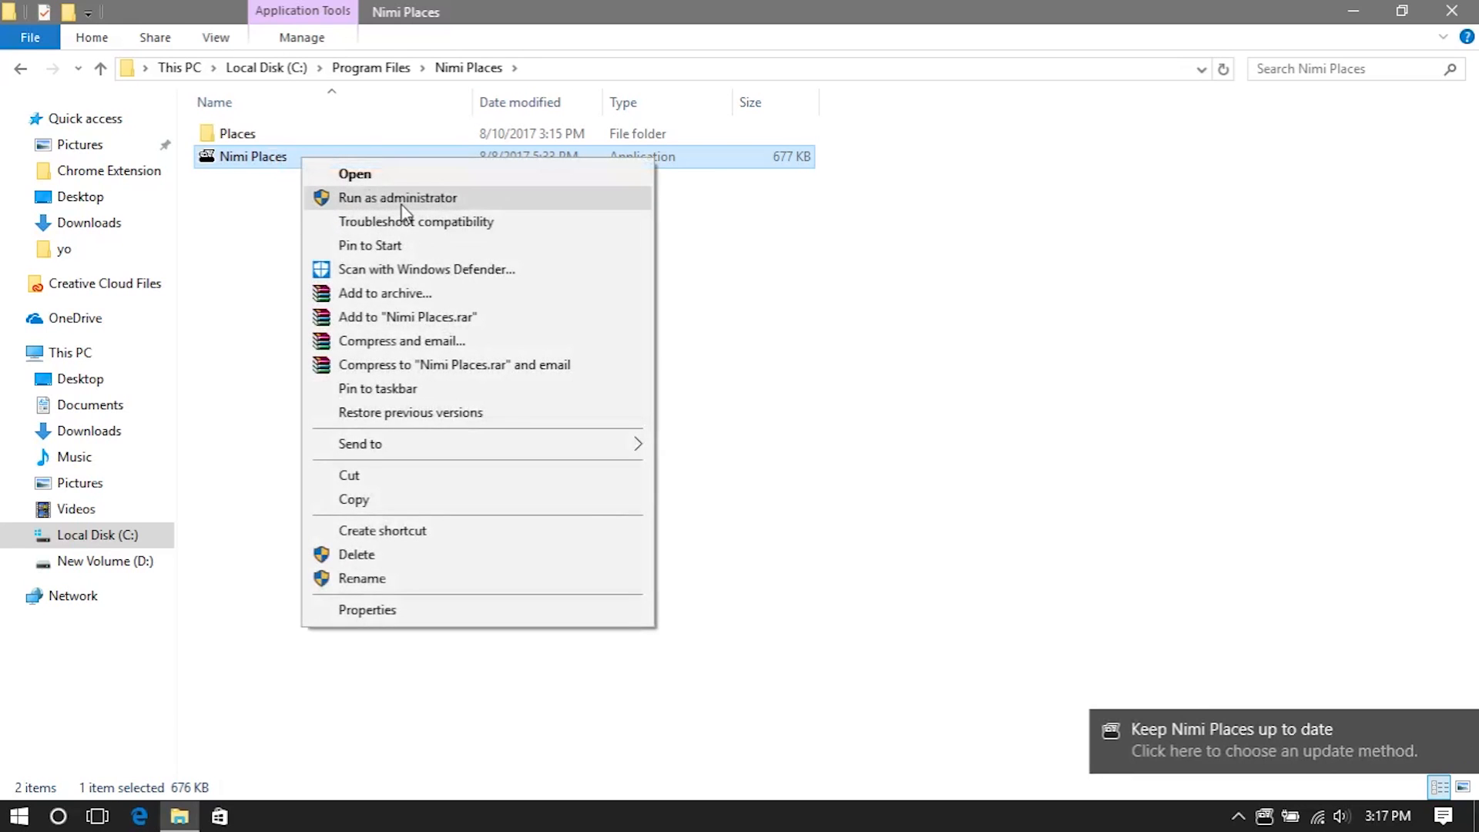
pyautogui.click(403, 201)
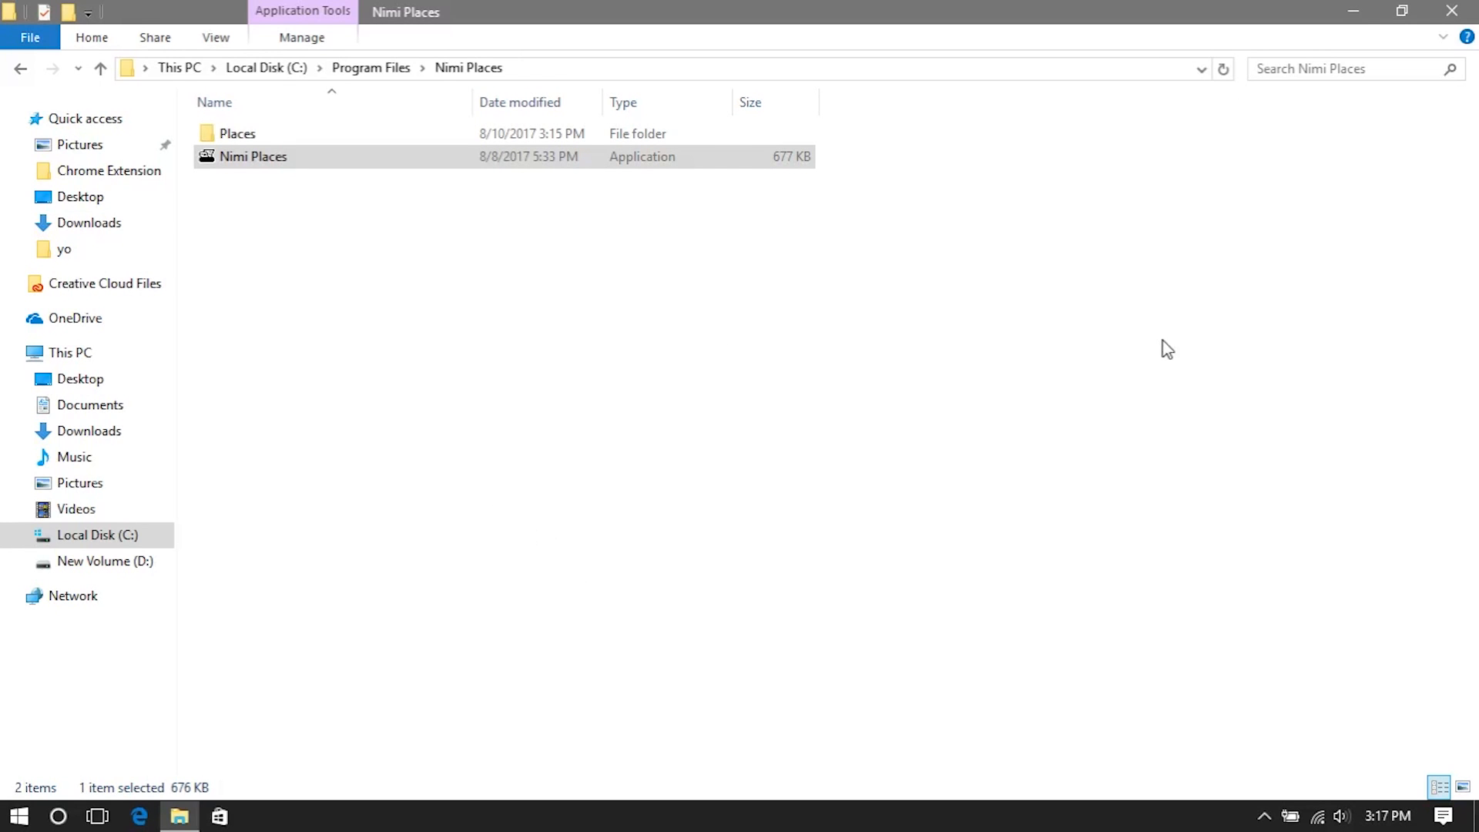
pyautogui.click(1448, 9)
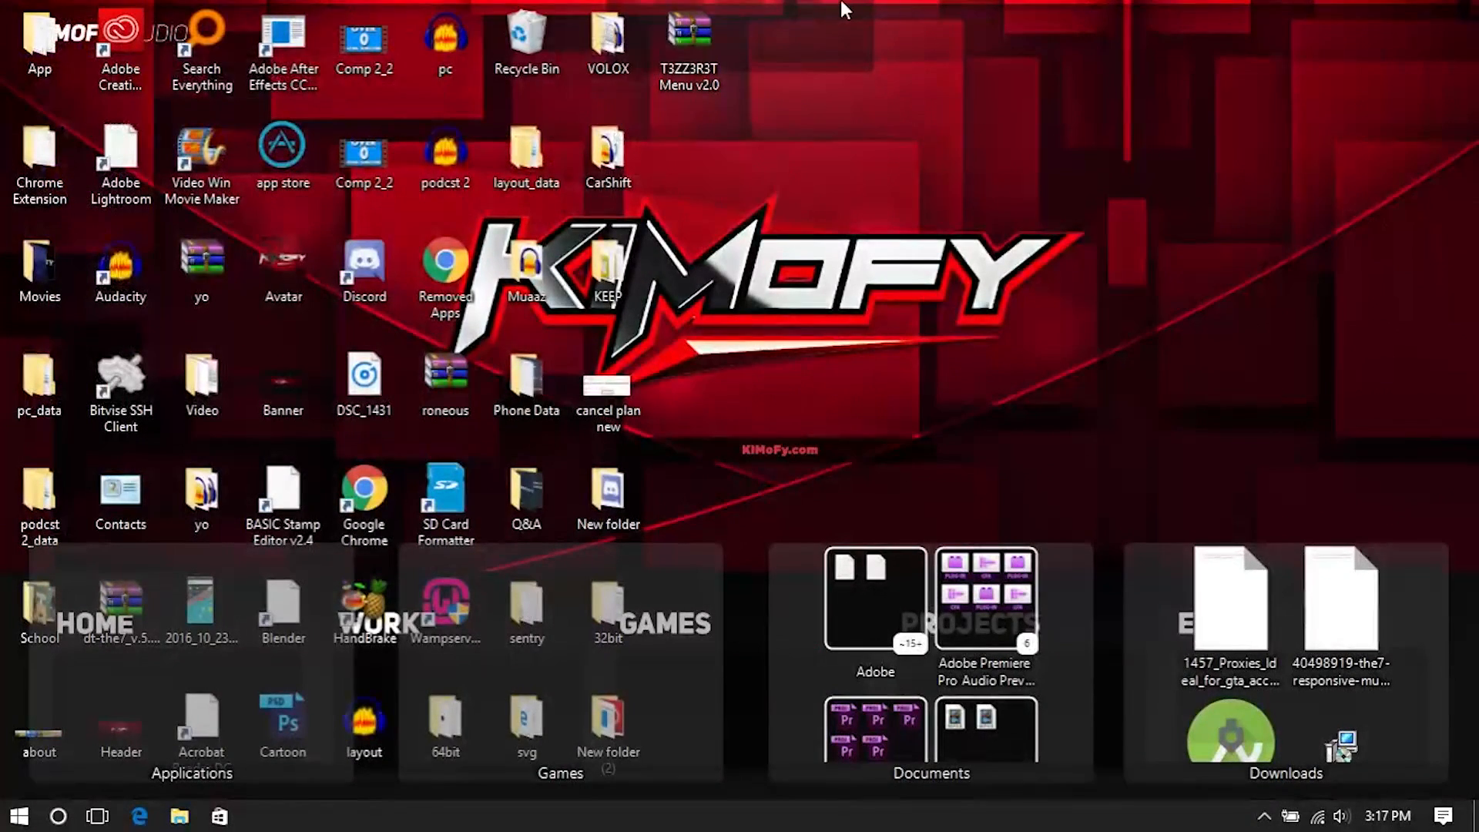
# Step: Move the VOLOX folder and T3ZZ3R3T Menu v2.0 archive from the desktop into the Applications container
pyautogui.moveTo(842, 7); pyautogui.dragTo(624, 96)
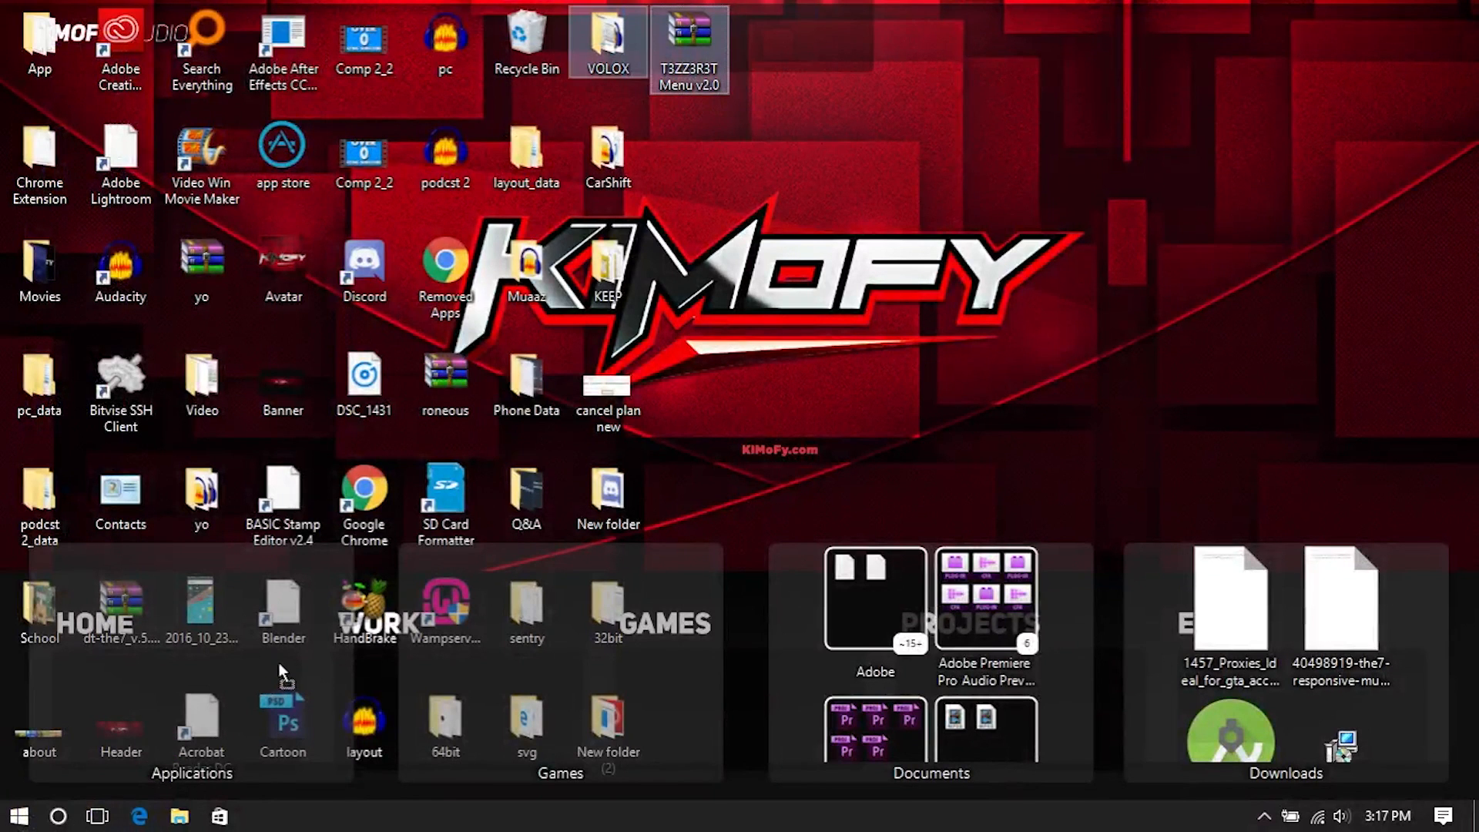
pyautogui.press('Delete')
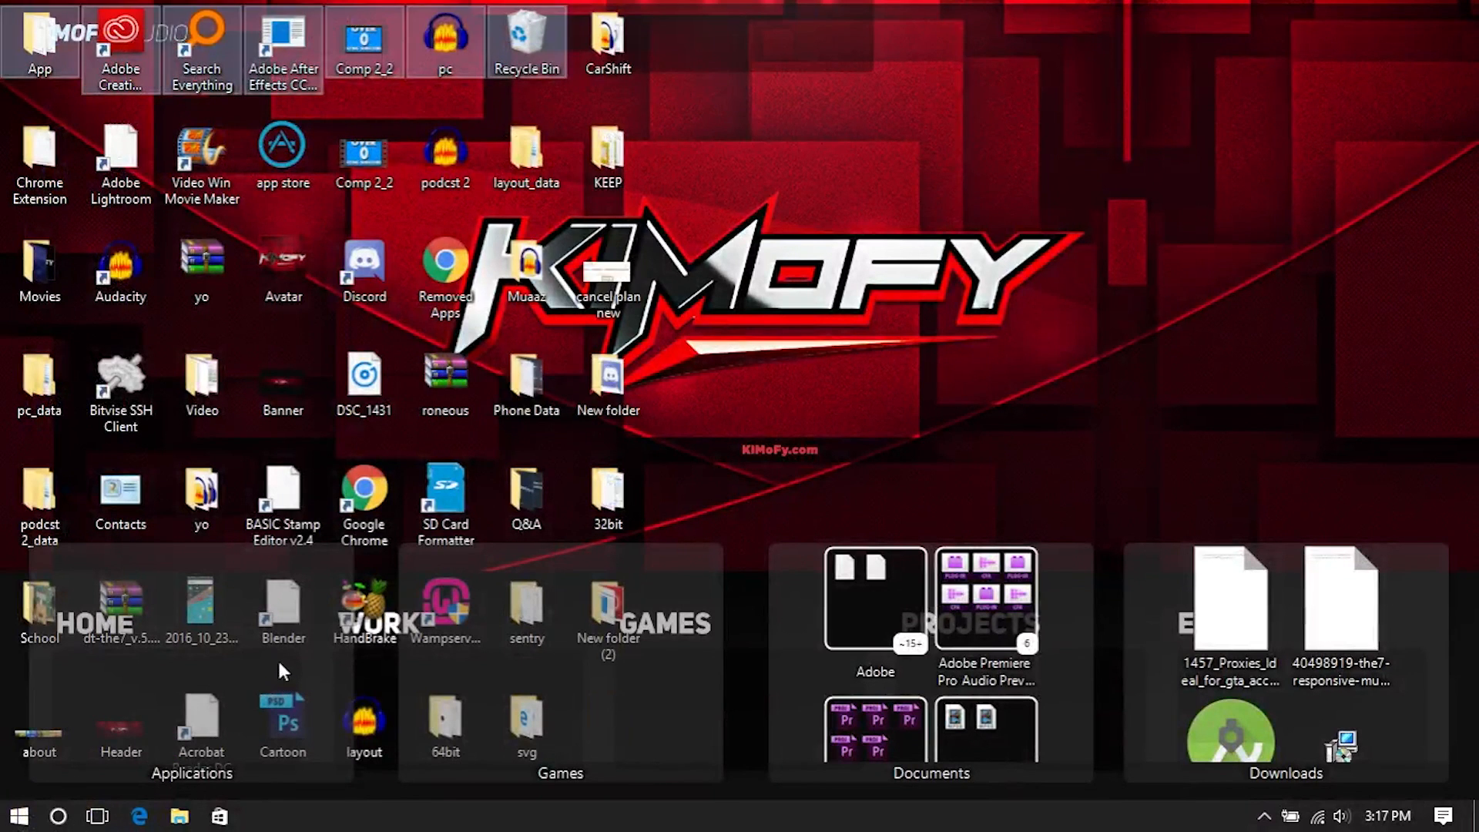
pyautogui.hotkey('ctrl', 'z')
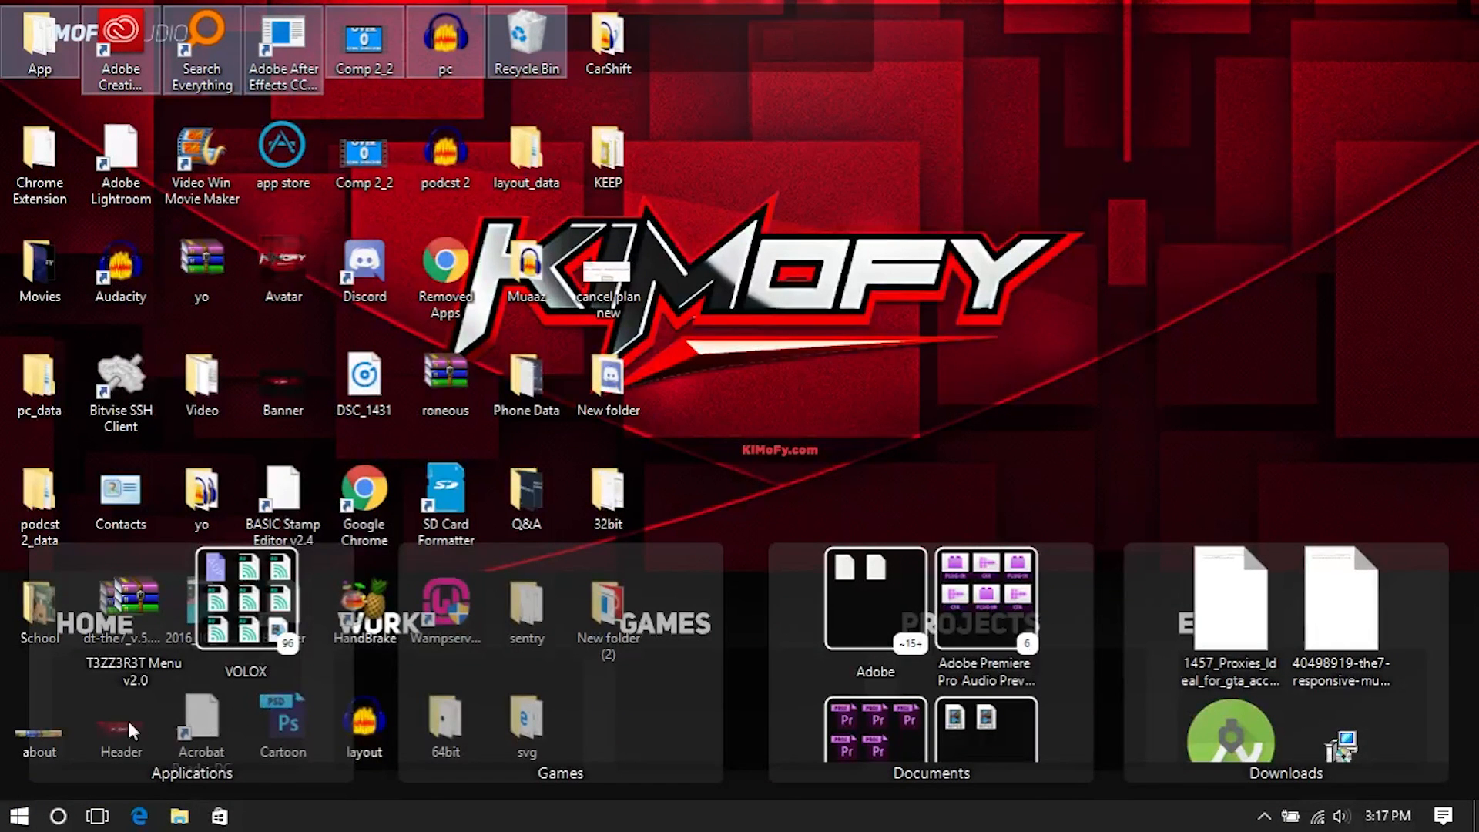
# Step: Move CarShift, KEEP, cancel plan new, New folder and 32bit from the desktop into the Applications container
pyautogui.moveTo(803, 26); pyautogui.dragTo(607, 631)
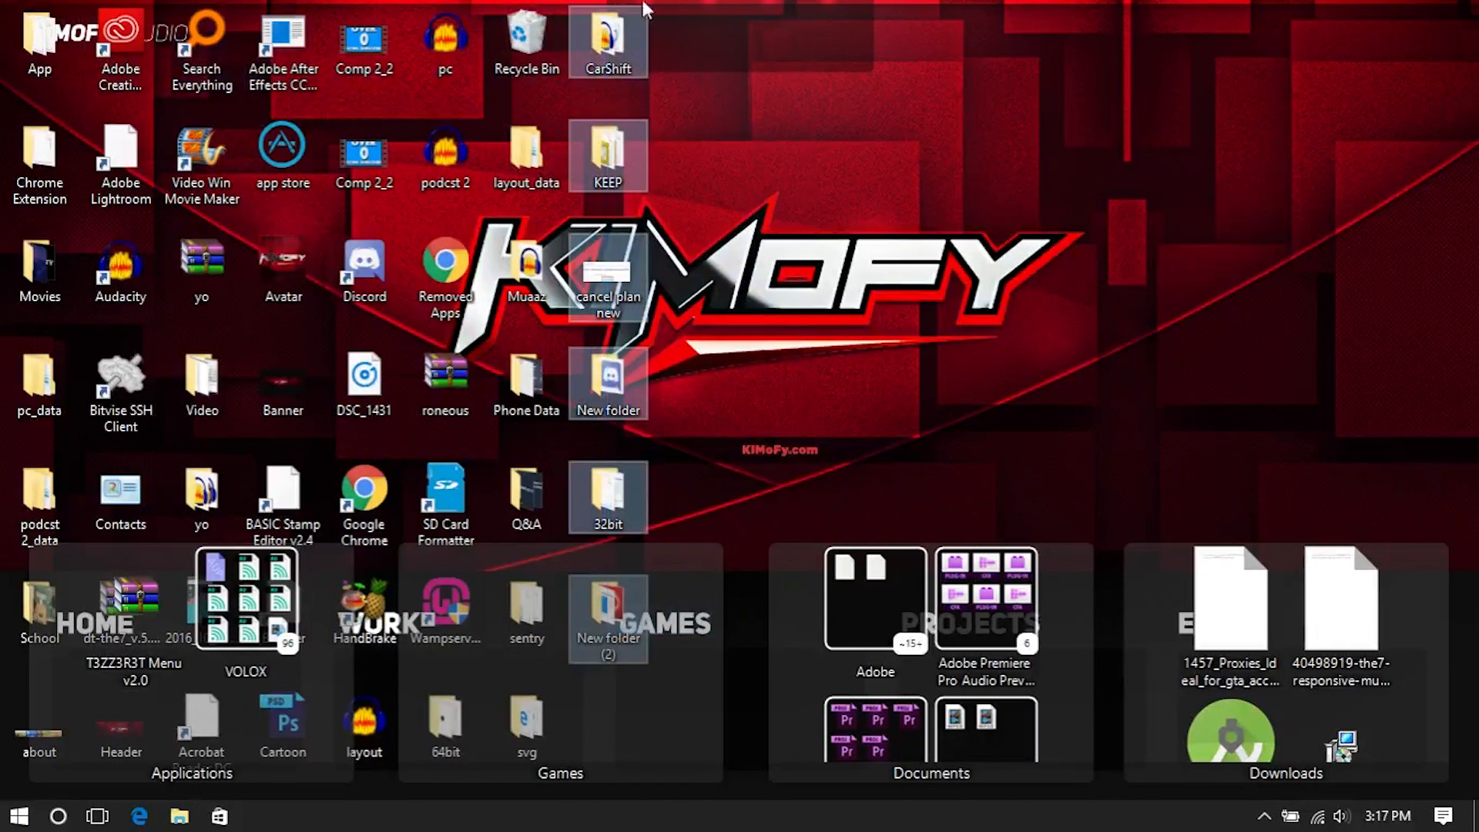
pyautogui.moveTo(527, 38); pyautogui.dragTo(628, 709)
pyautogui.moveTo(429, 8); pyautogui.dragTo(526, 587)
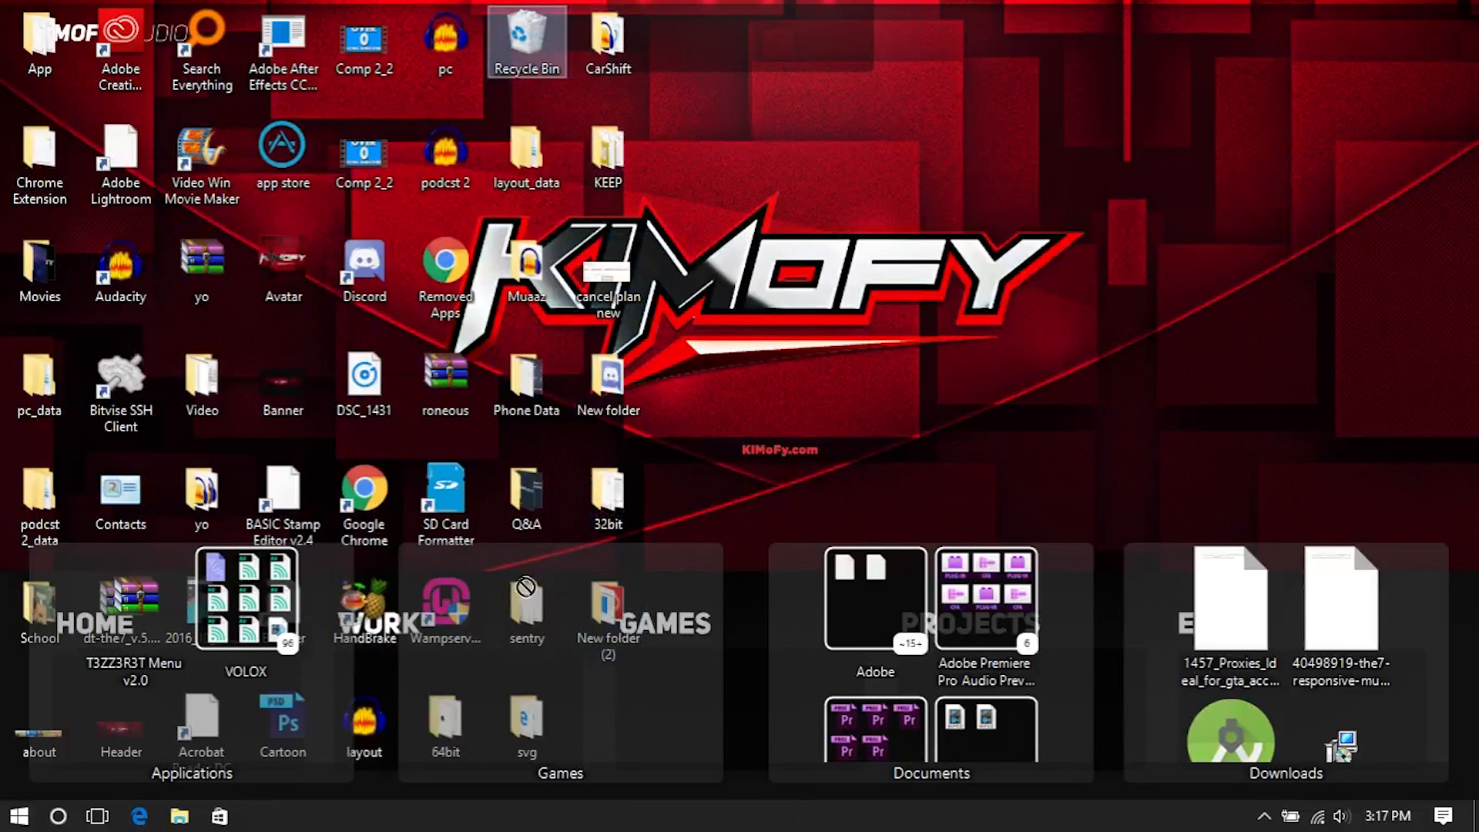
pyautogui.moveTo(707, 2); pyautogui.dragTo(570, 531)
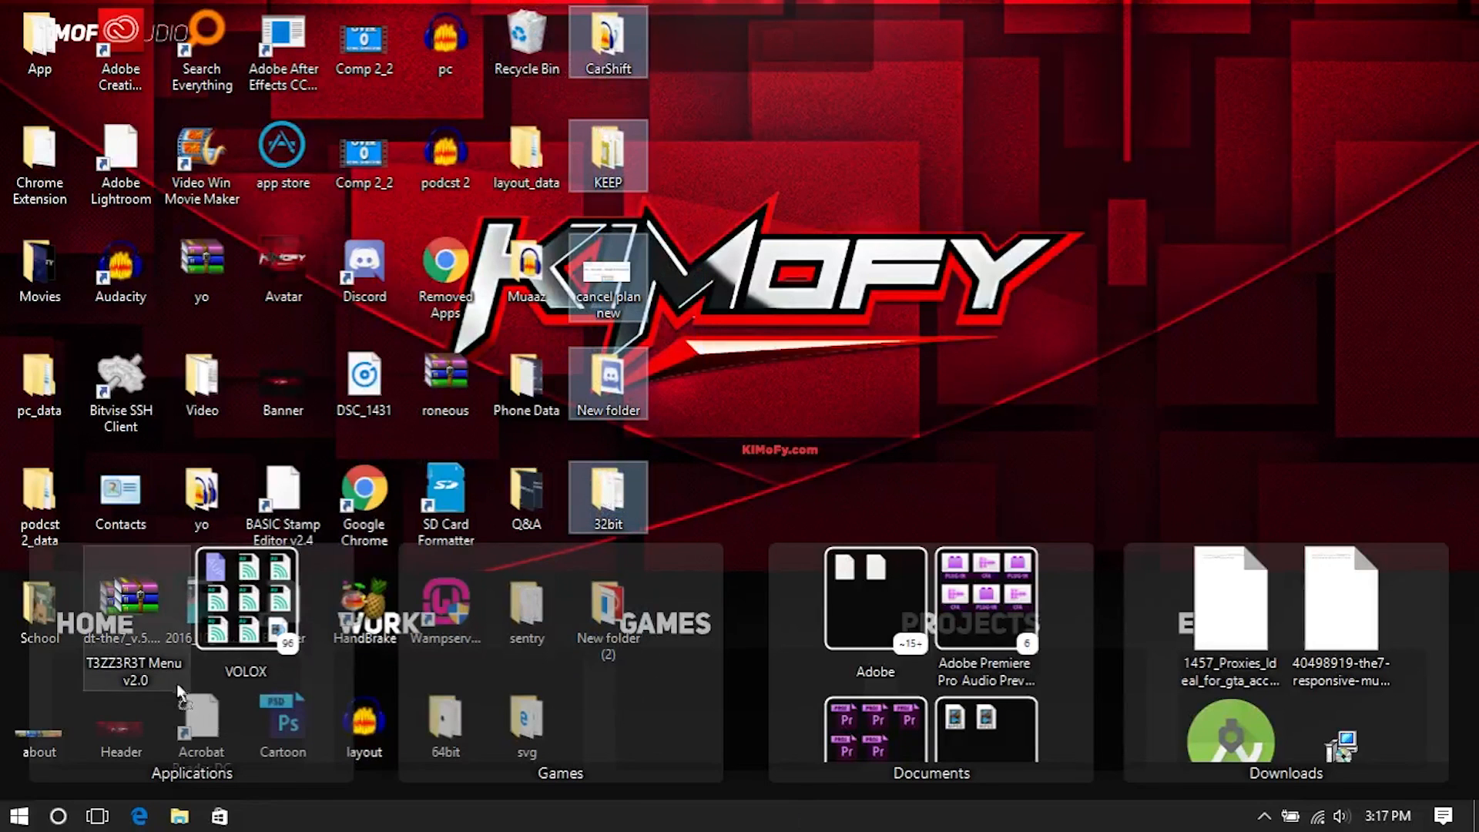
pyautogui.click(245, 729)
# Step: Move the App through about icon column into Games, and the remaining top three icon rows, except the Recycle Bin, into Applications
pyautogui.moveTo(2, 2); pyautogui.dragTo(65, 781)
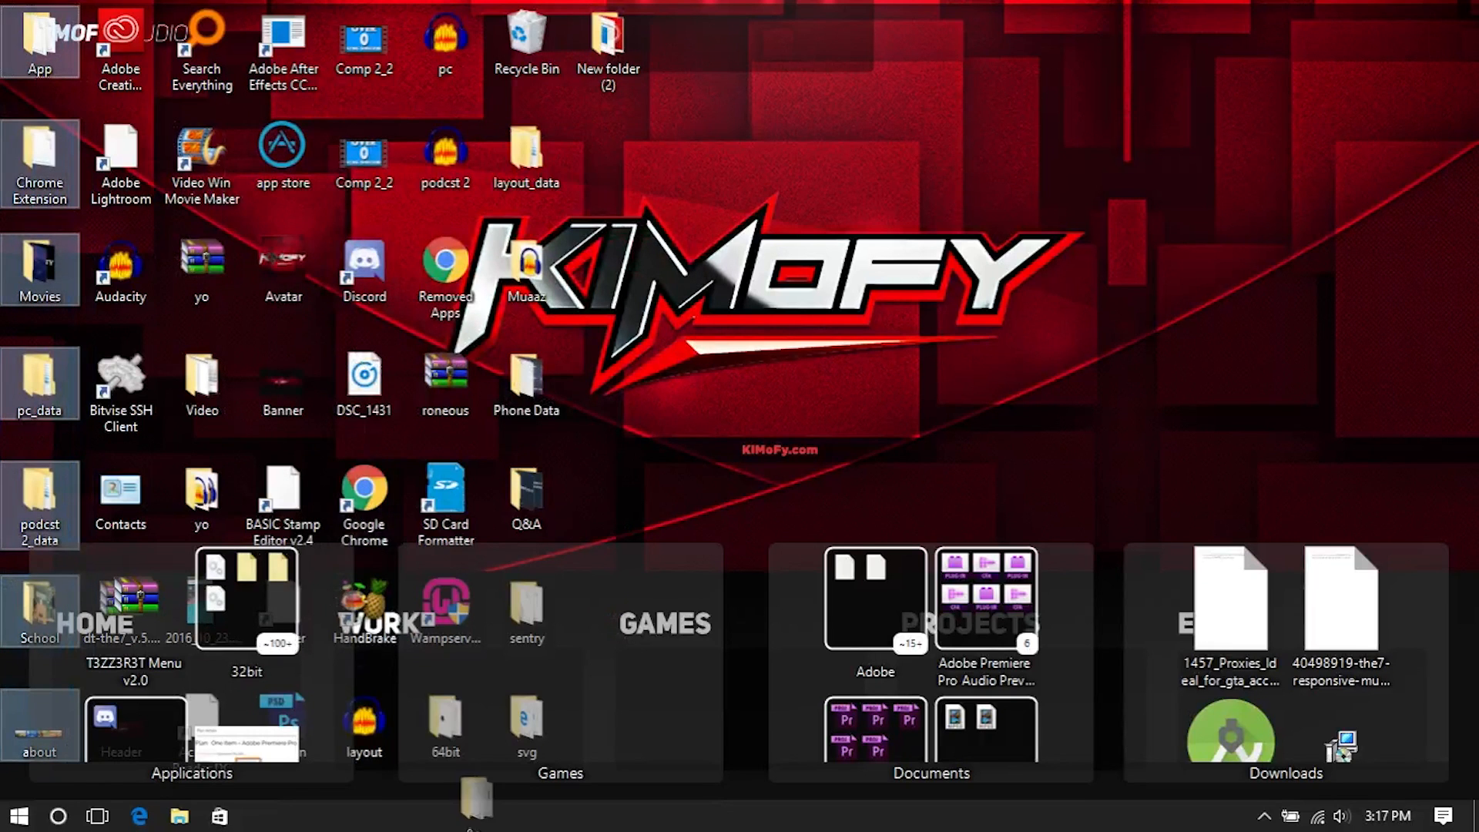
pyautogui.moveTo(505, 725); pyautogui.dragTo(505, 724)
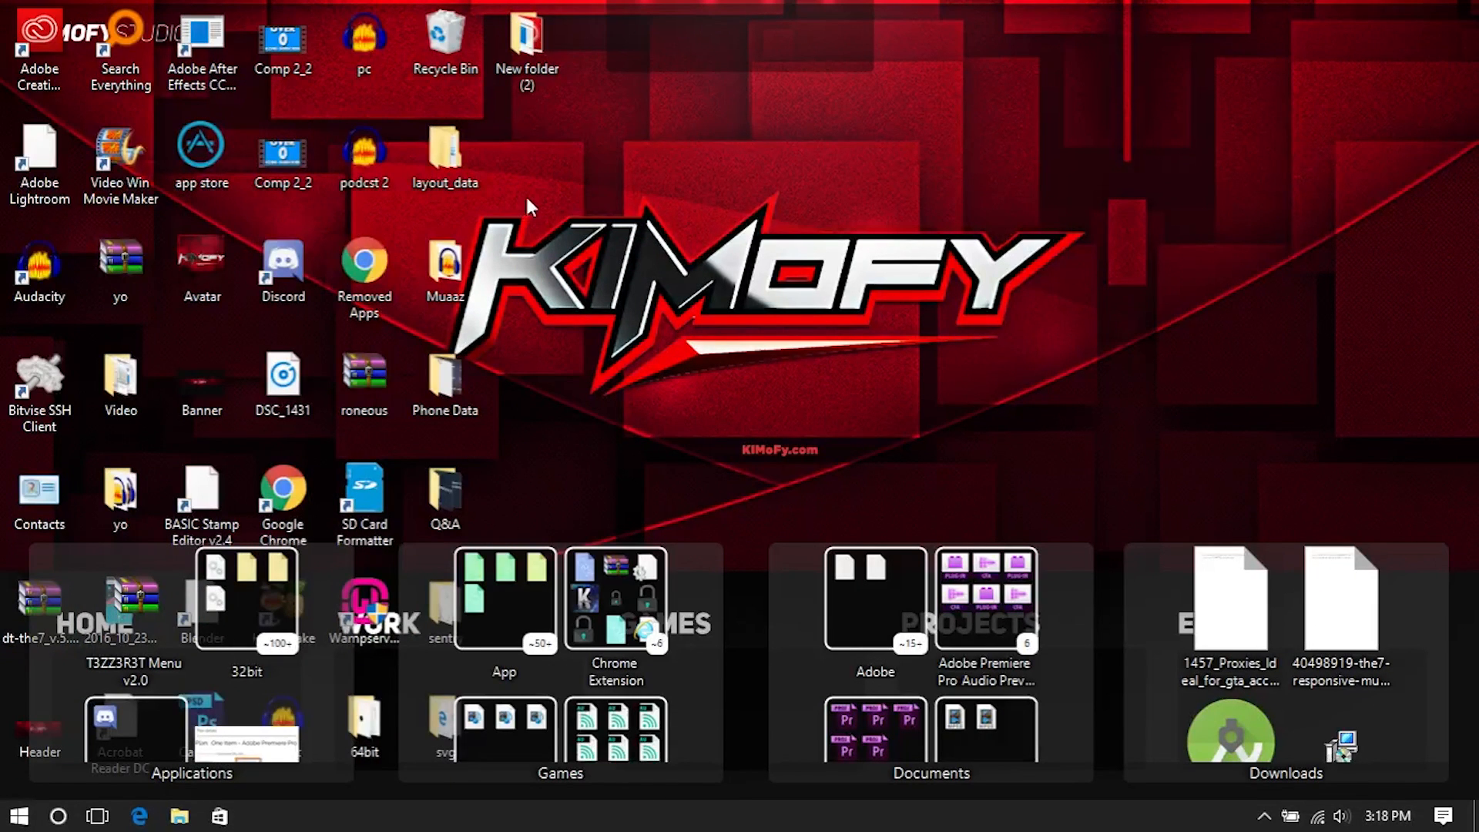
pyautogui.moveTo(589, 4)
pyautogui.mouseDown()
pyautogui.moveTo(487, 97)
pyautogui.moveTo(488, 339)
pyautogui.moveTo(12, 294)
pyautogui.mouseUp()
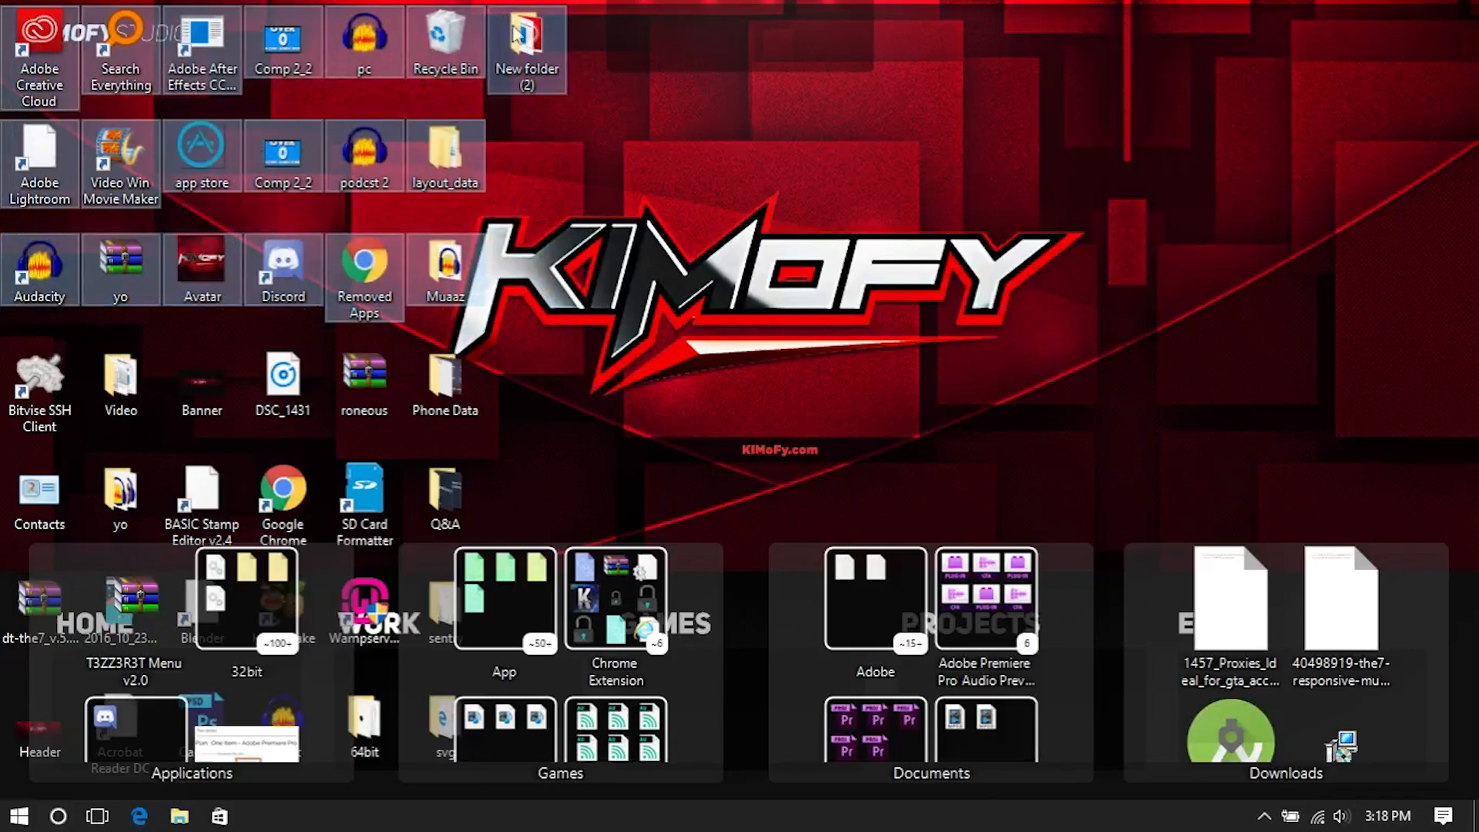
pyautogui.moveTo(530, 37); pyautogui.dragTo(192, 663)
pyautogui.moveTo(352, 11)
pyautogui.mouseDown()
pyautogui.moveTo(131, 826)
pyautogui.moveTo(46, 659)
pyautogui.mouseUp()
pyautogui.moveTo(120, 47); pyautogui.dragTo(774, 435)
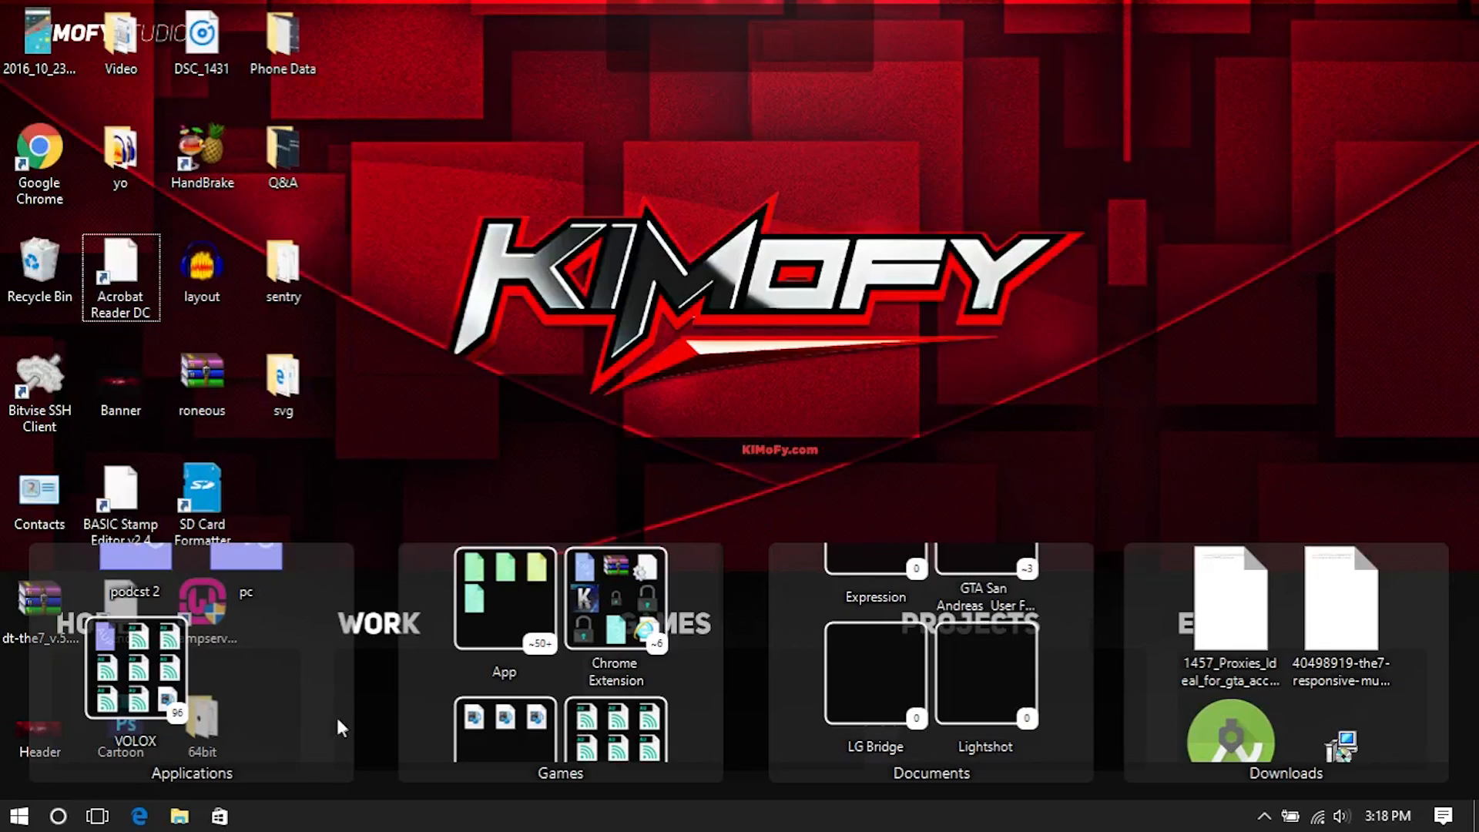
# Step: Open the Nimi Places settings with the list of configured places
pyautogui.click(1265, 815)
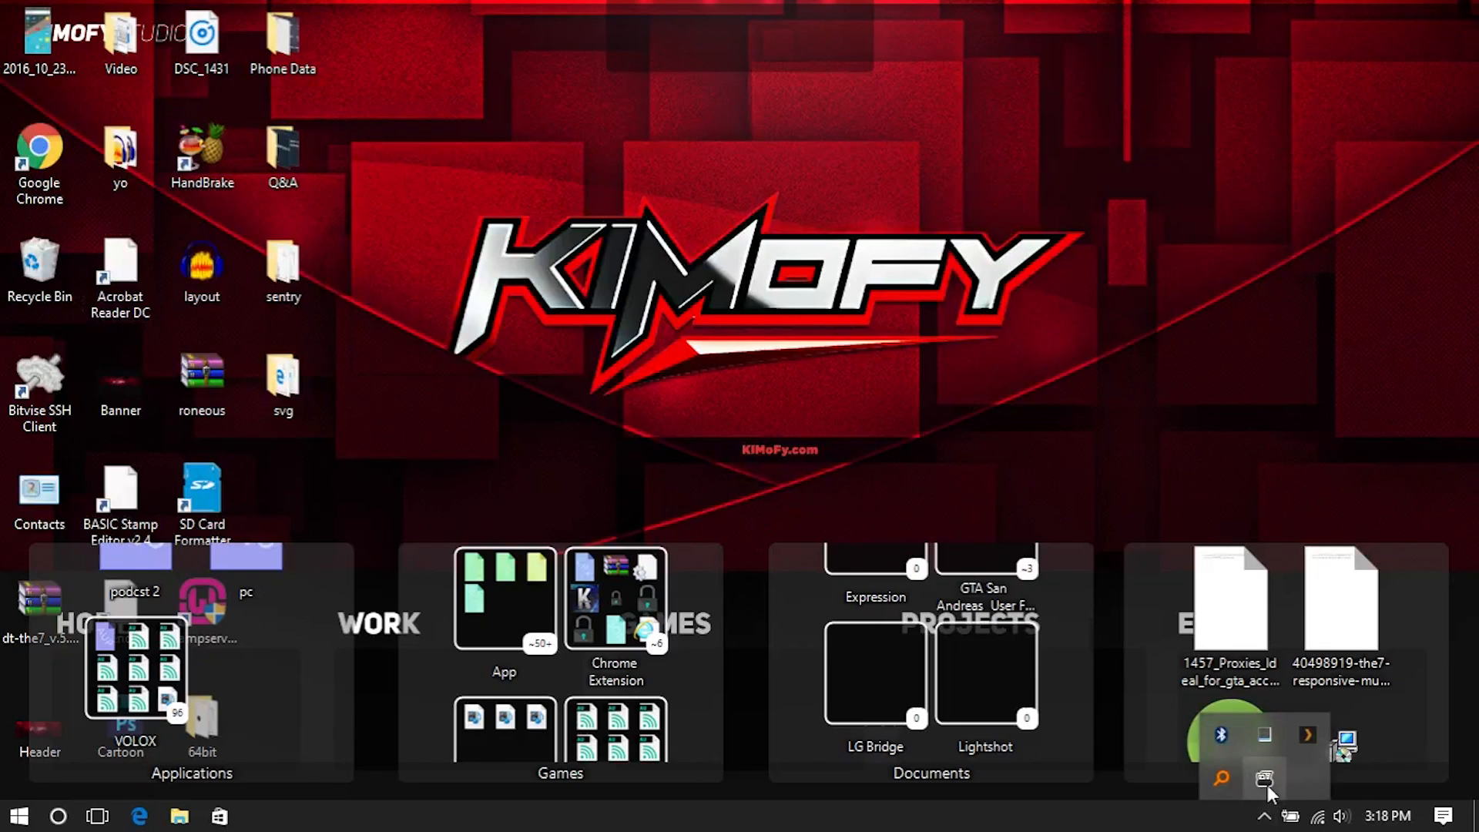
pyautogui.rightClick(1268, 779)
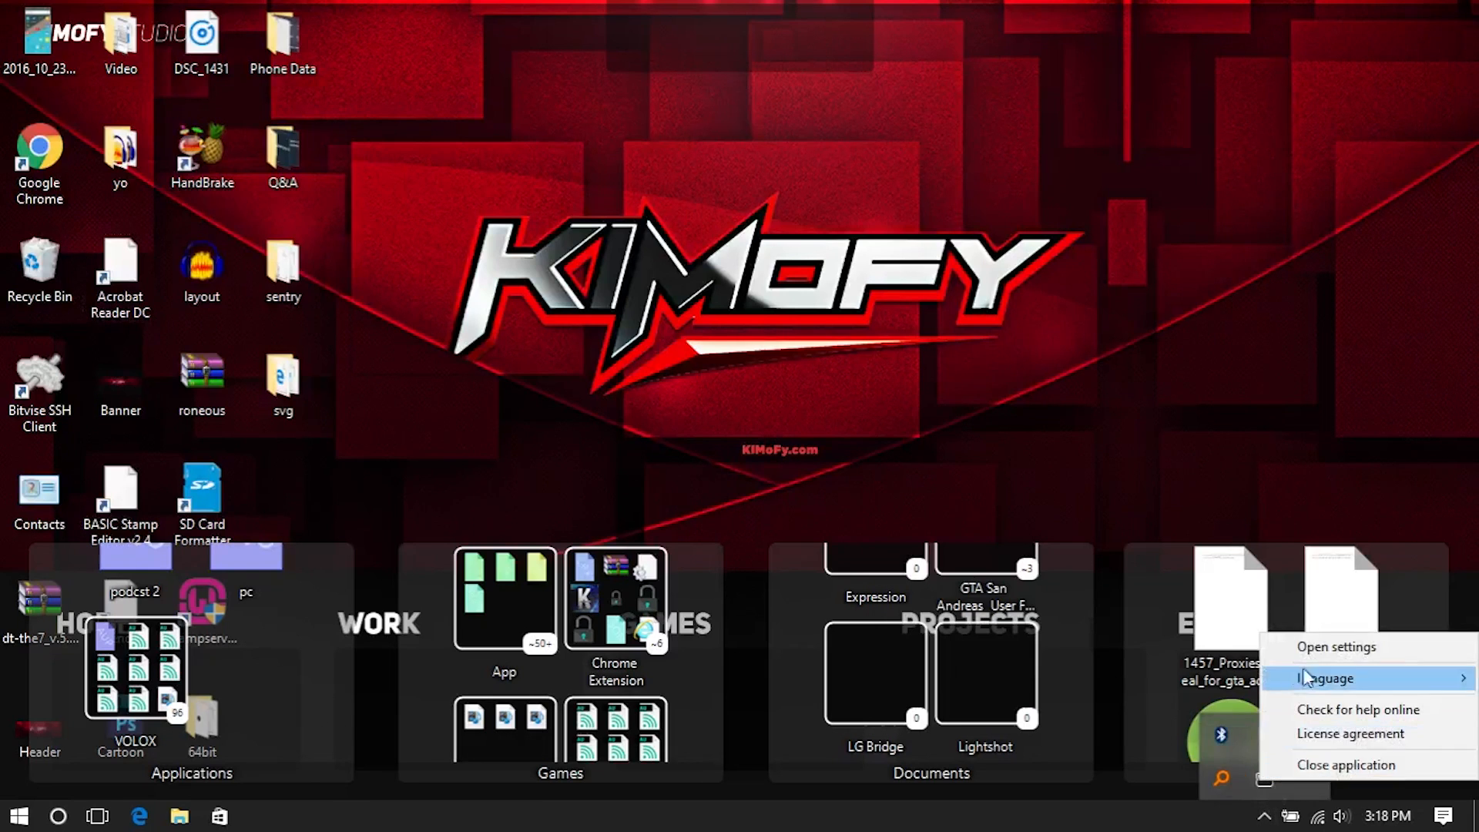
pyautogui.click(1310, 647)
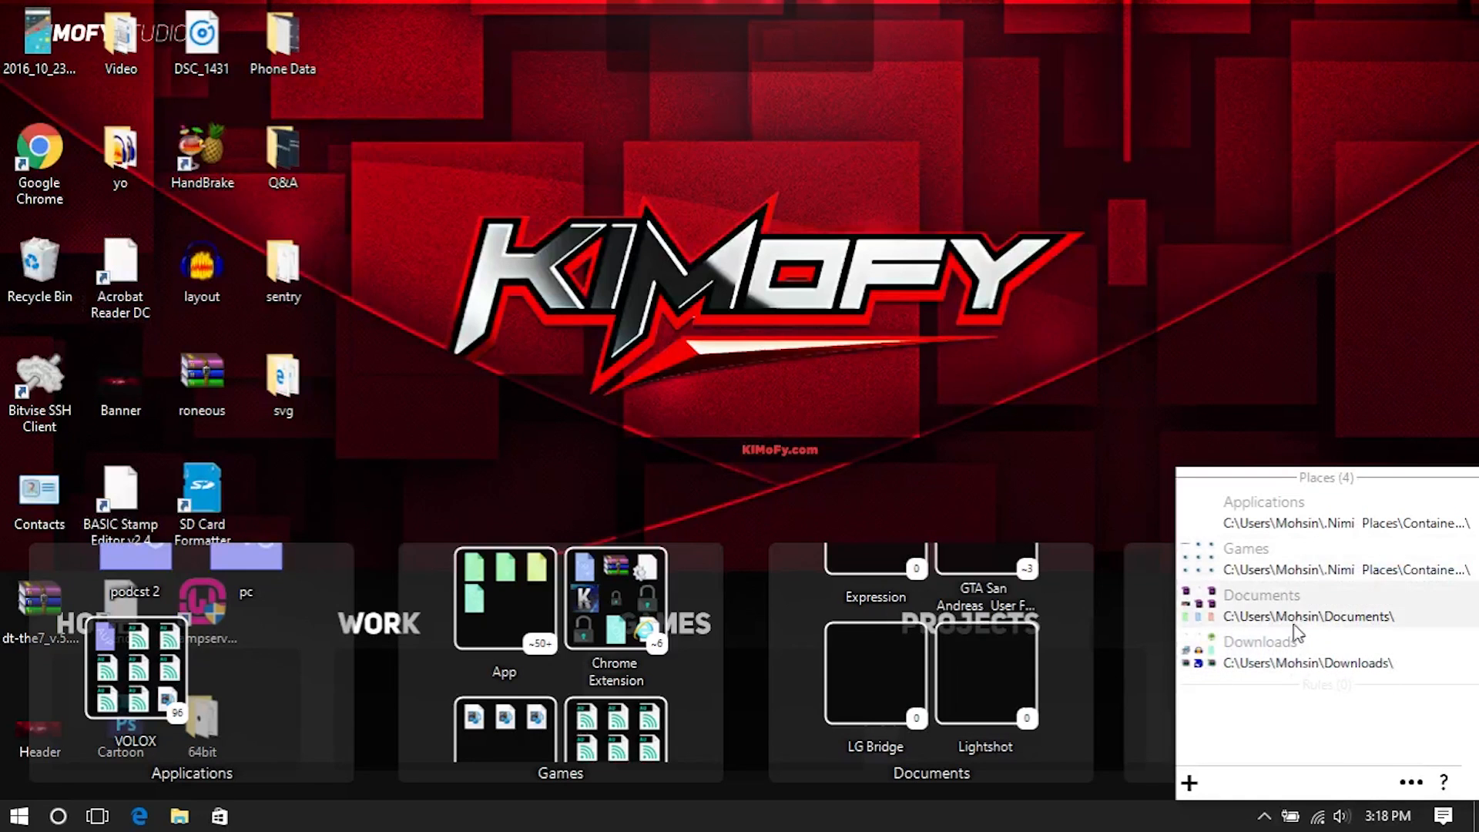
# Step: Remove the Downloads and Documents places from the list of configured places
pyautogui.rightClick(1267, 621)
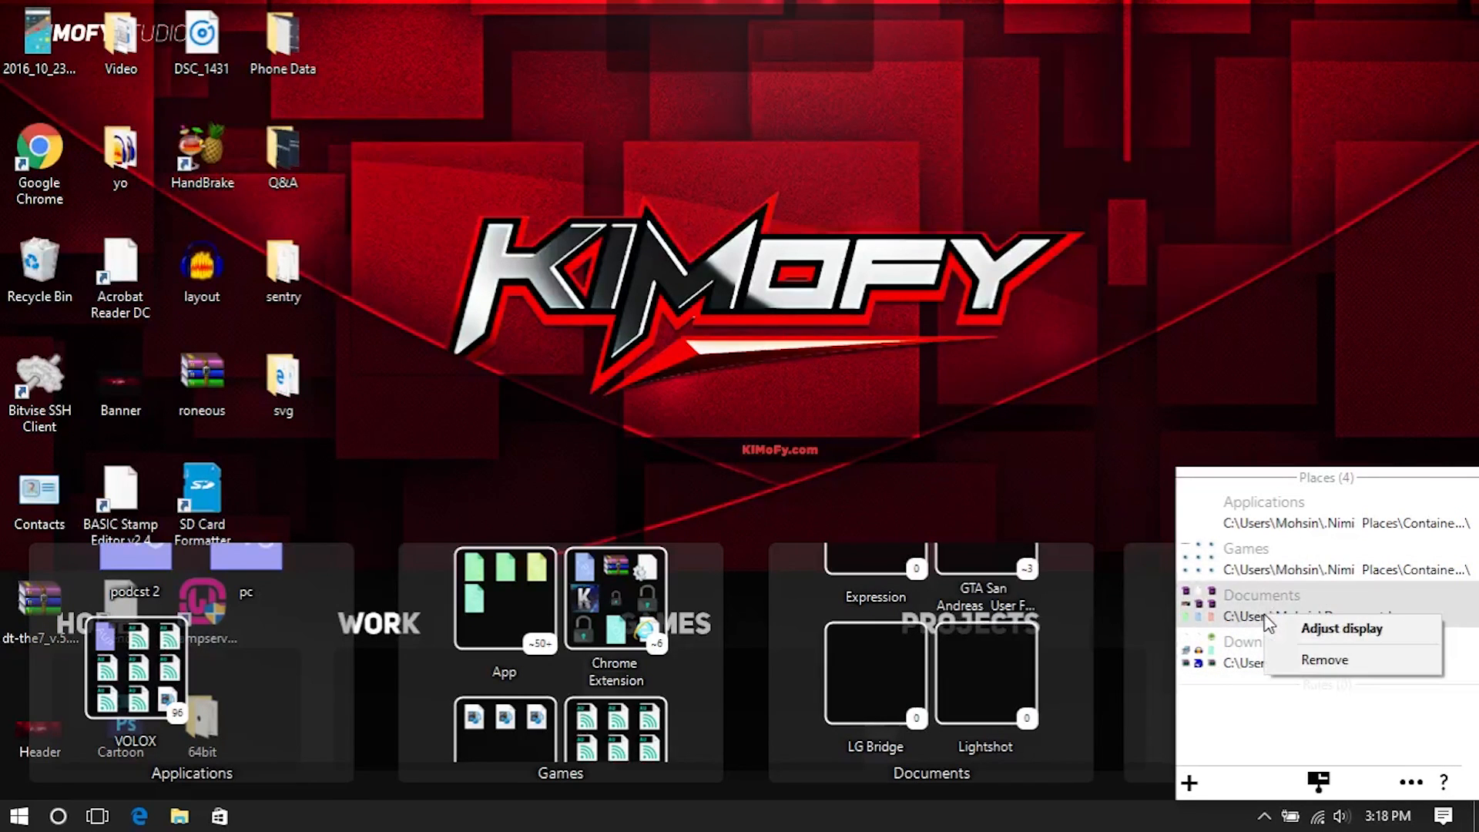
pyautogui.click(1309, 659)
pyautogui.click(1294, 671)
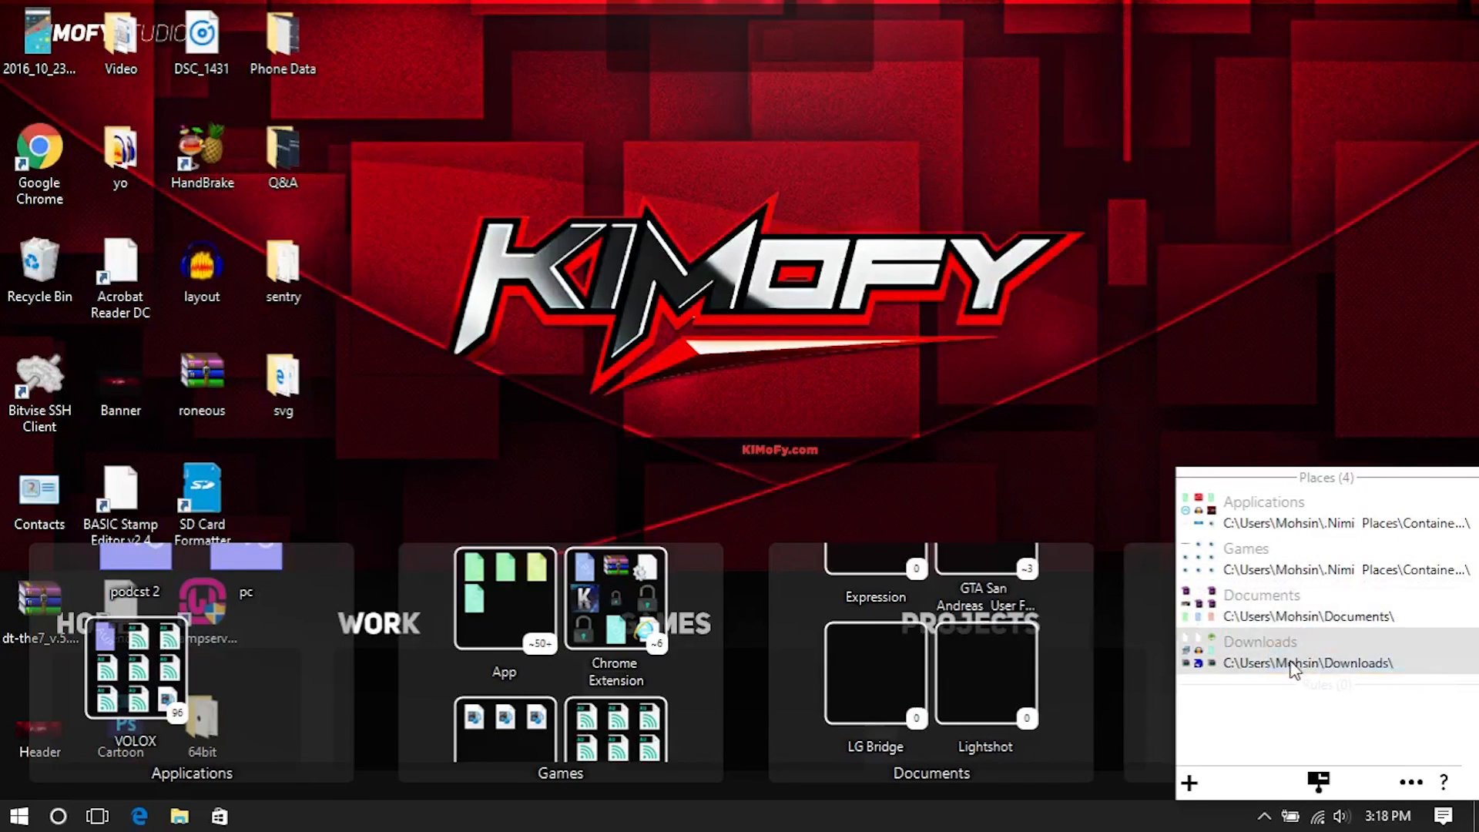
pyautogui.rightClick(1291, 664)
pyautogui.click(1318, 696)
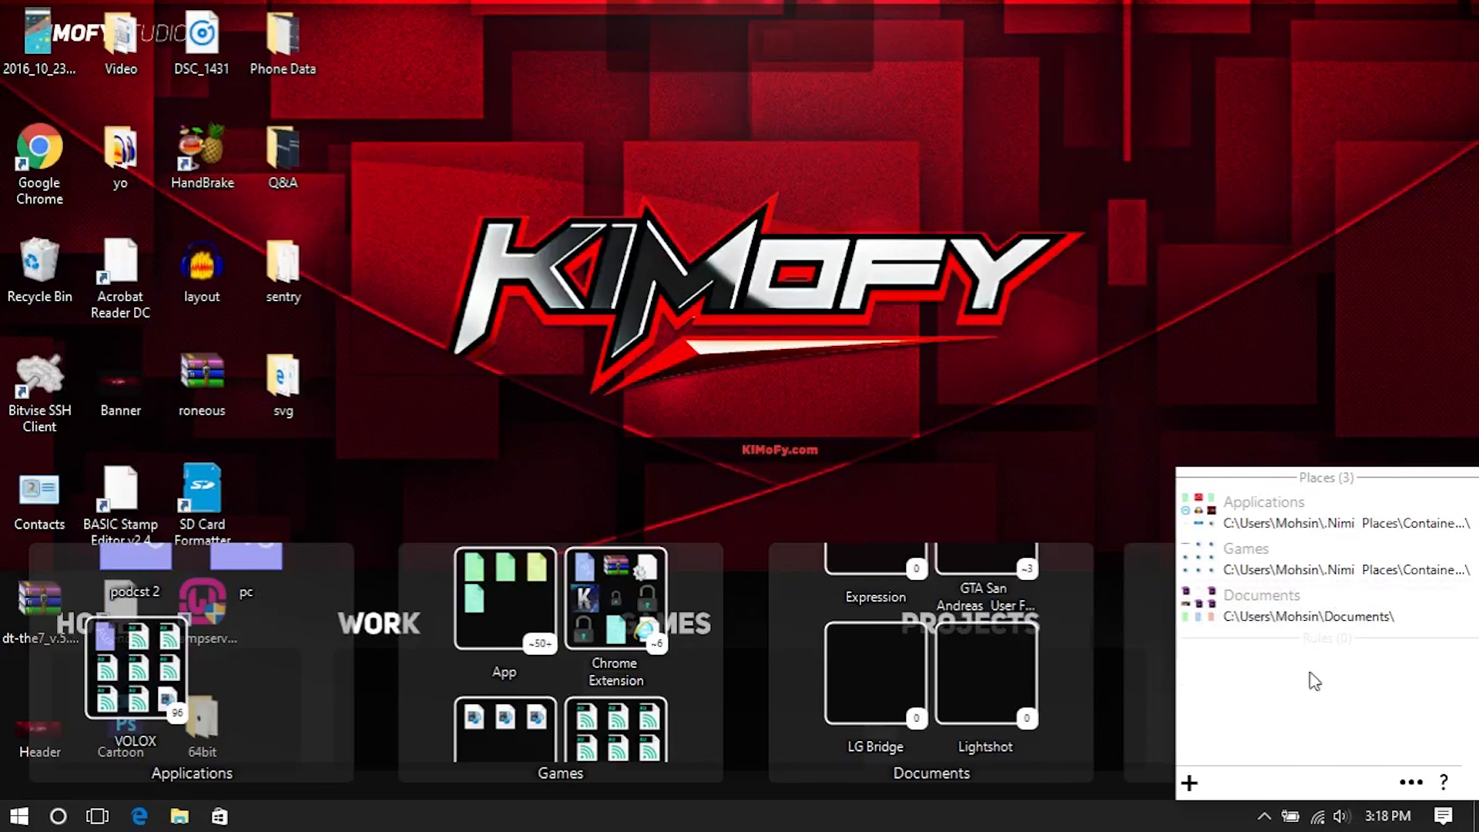
pyautogui.click(1269, 614)
pyautogui.rightClick(1269, 611)
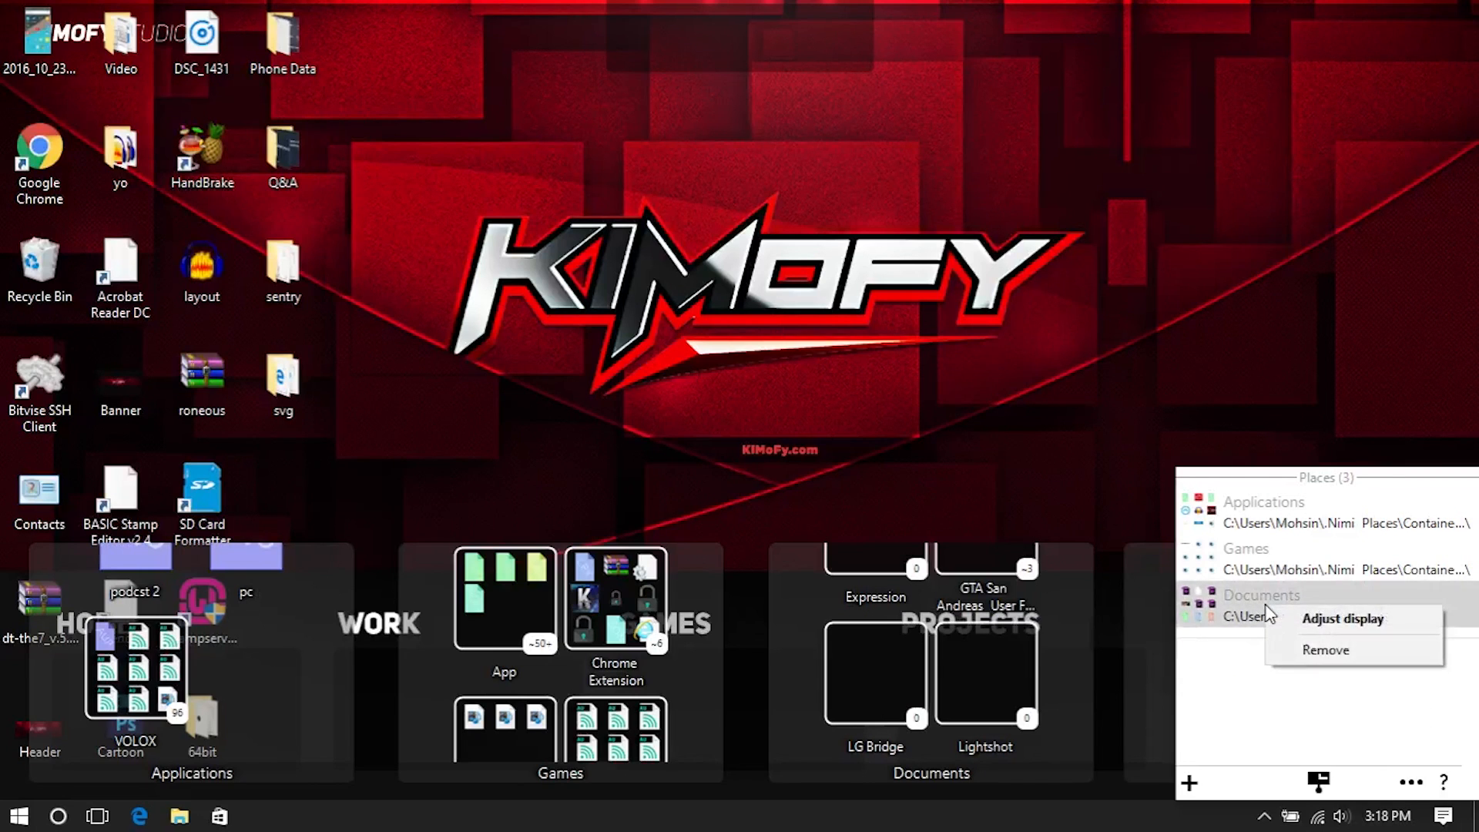
pyautogui.click(1310, 652)
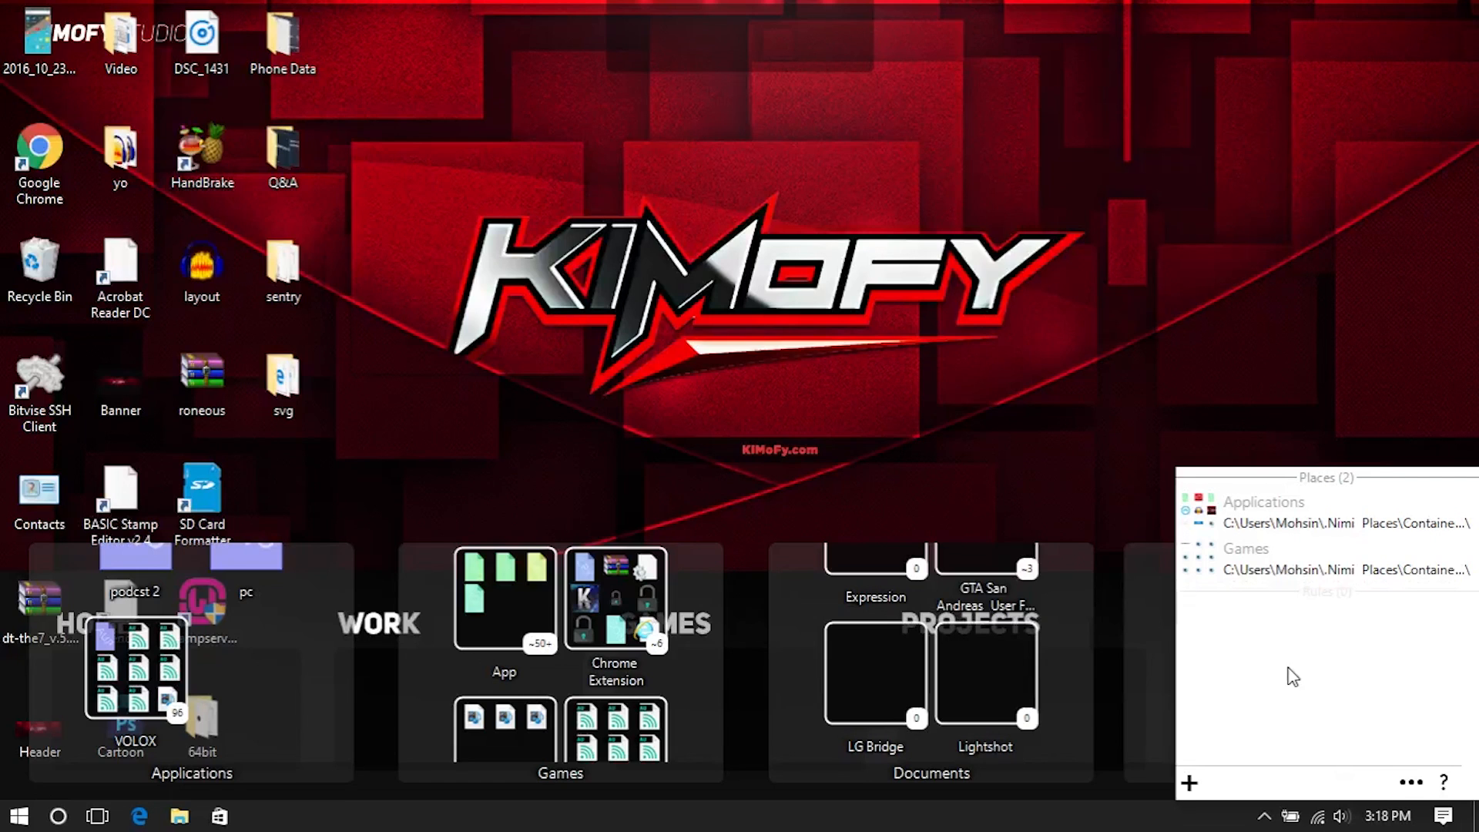
# Step: Add a new place for a new folder named Projects, created inside the .Nimi Places Containers folder
pyautogui.click(1189, 783)
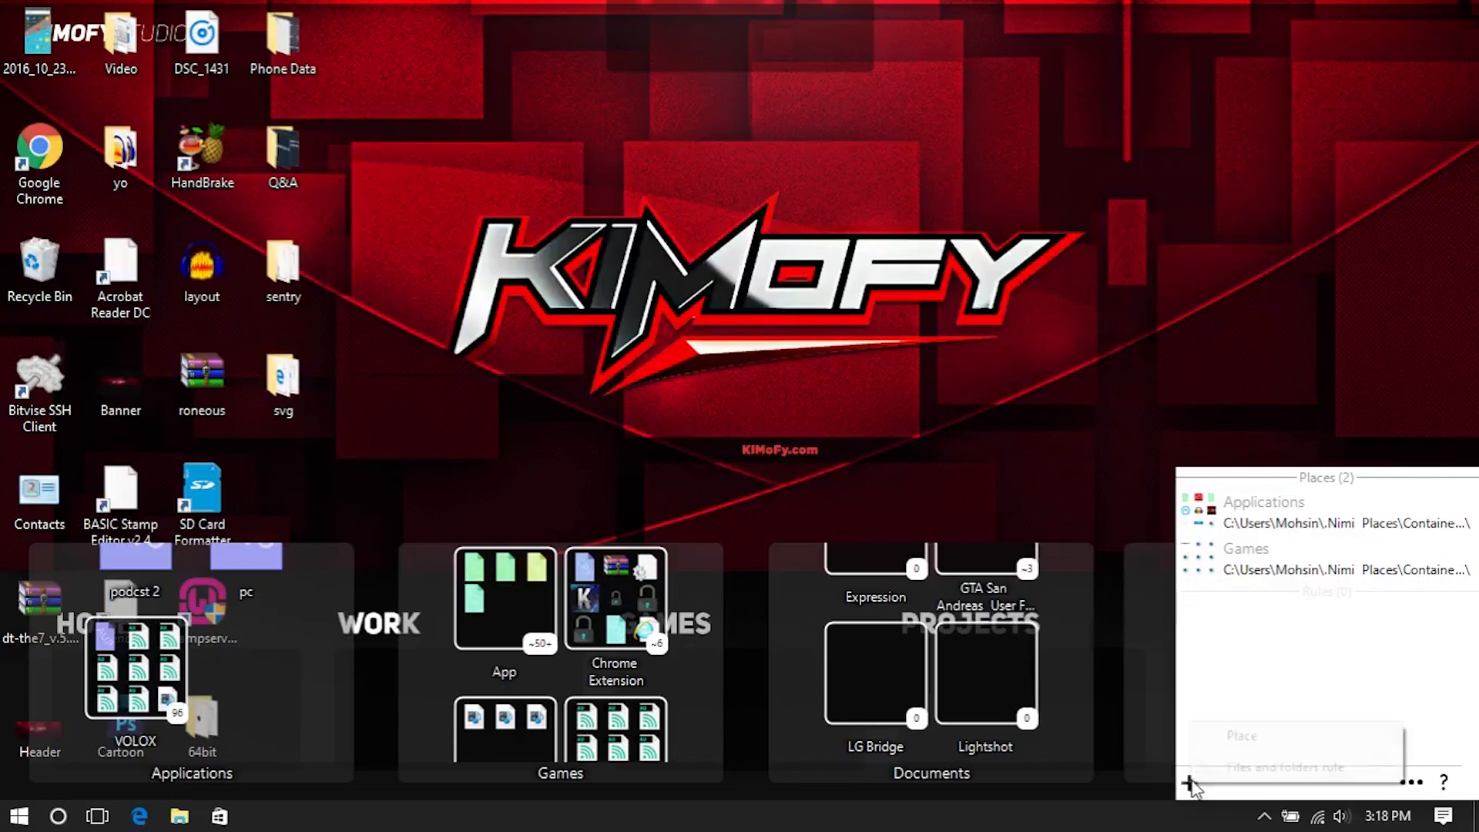
pyautogui.click(1263, 737)
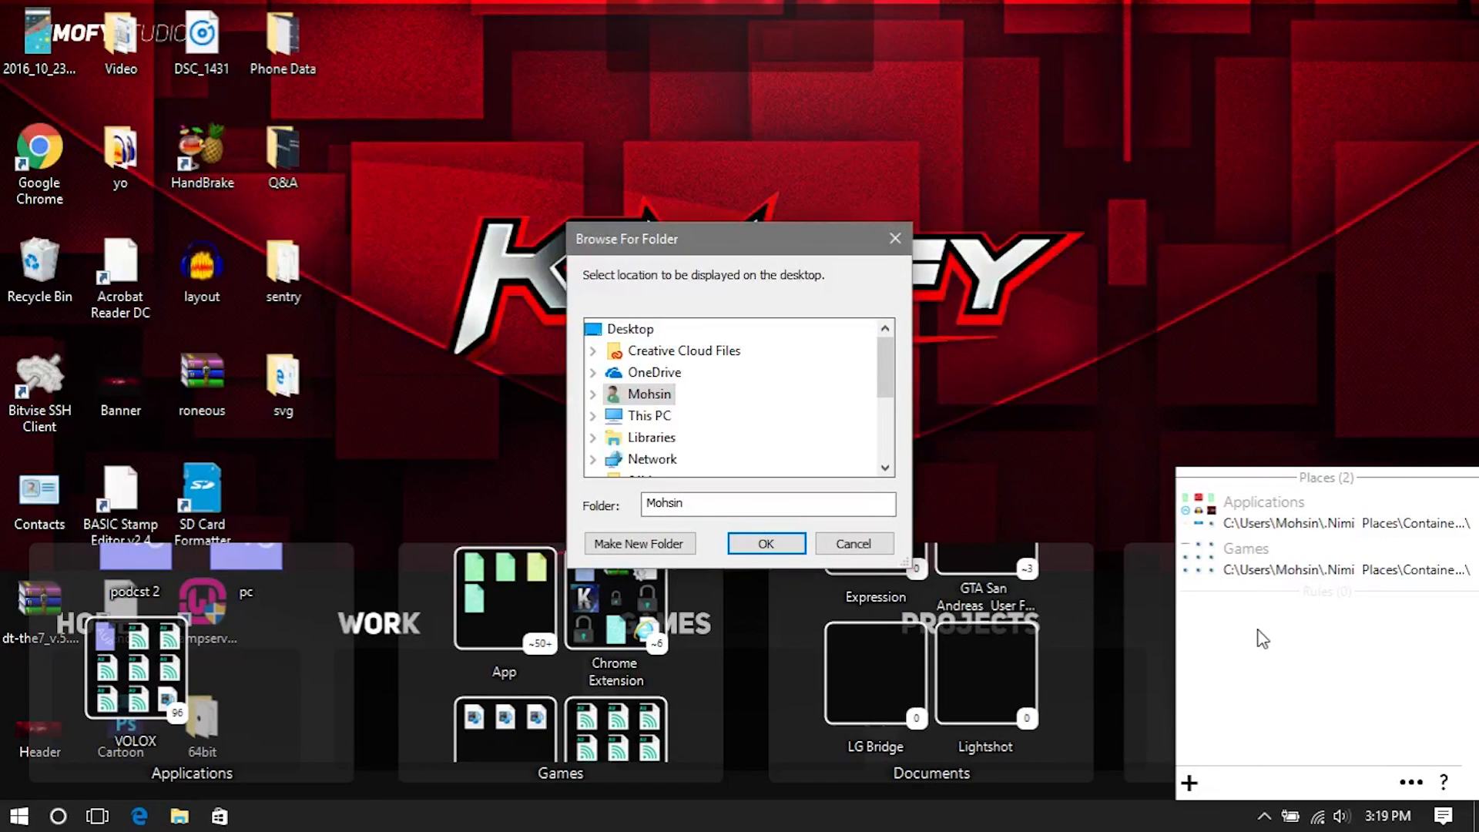
pyautogui.click(594, 397)
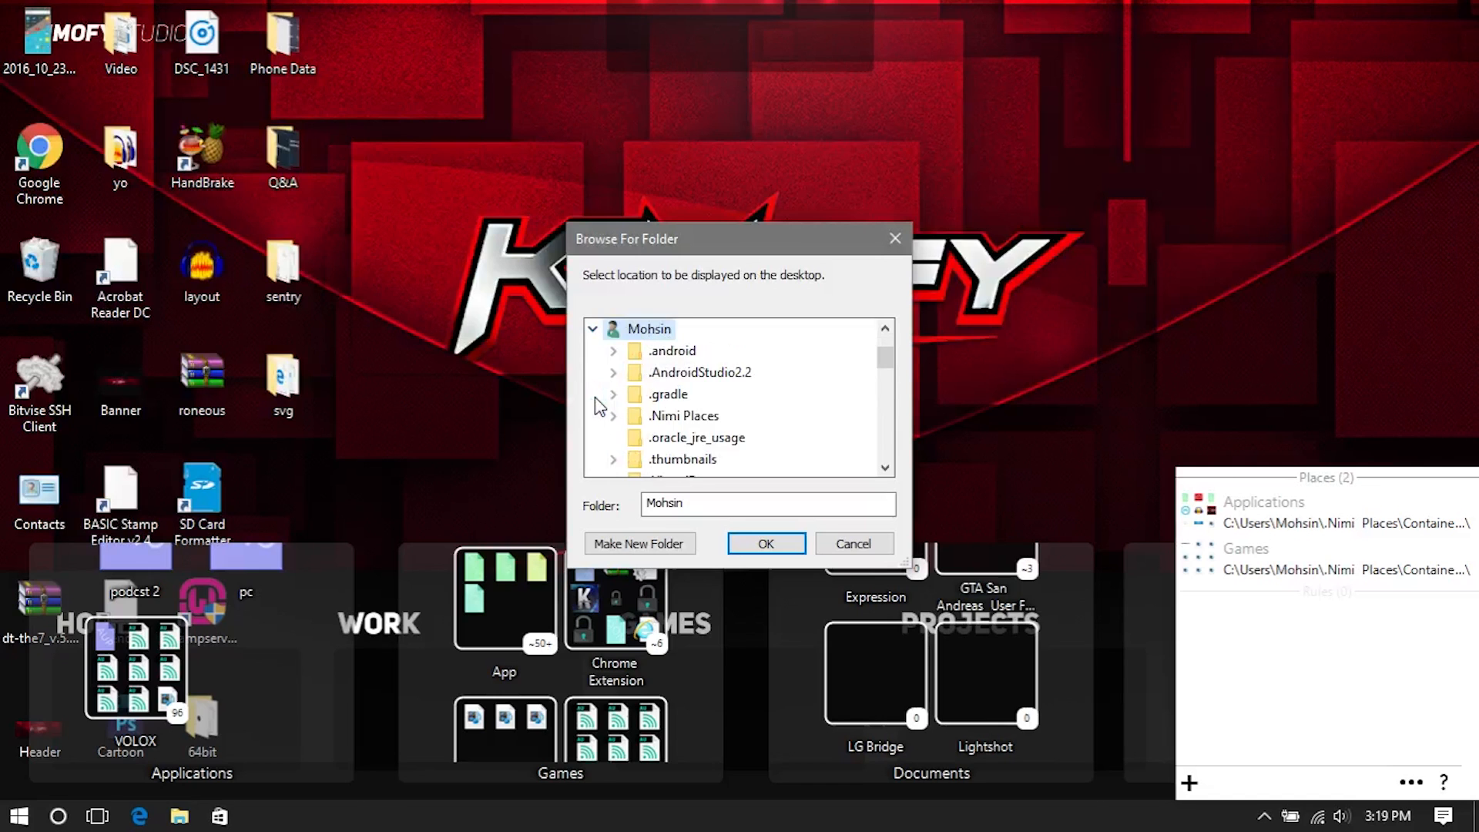
pyautogui.doubleClick(684, 416)
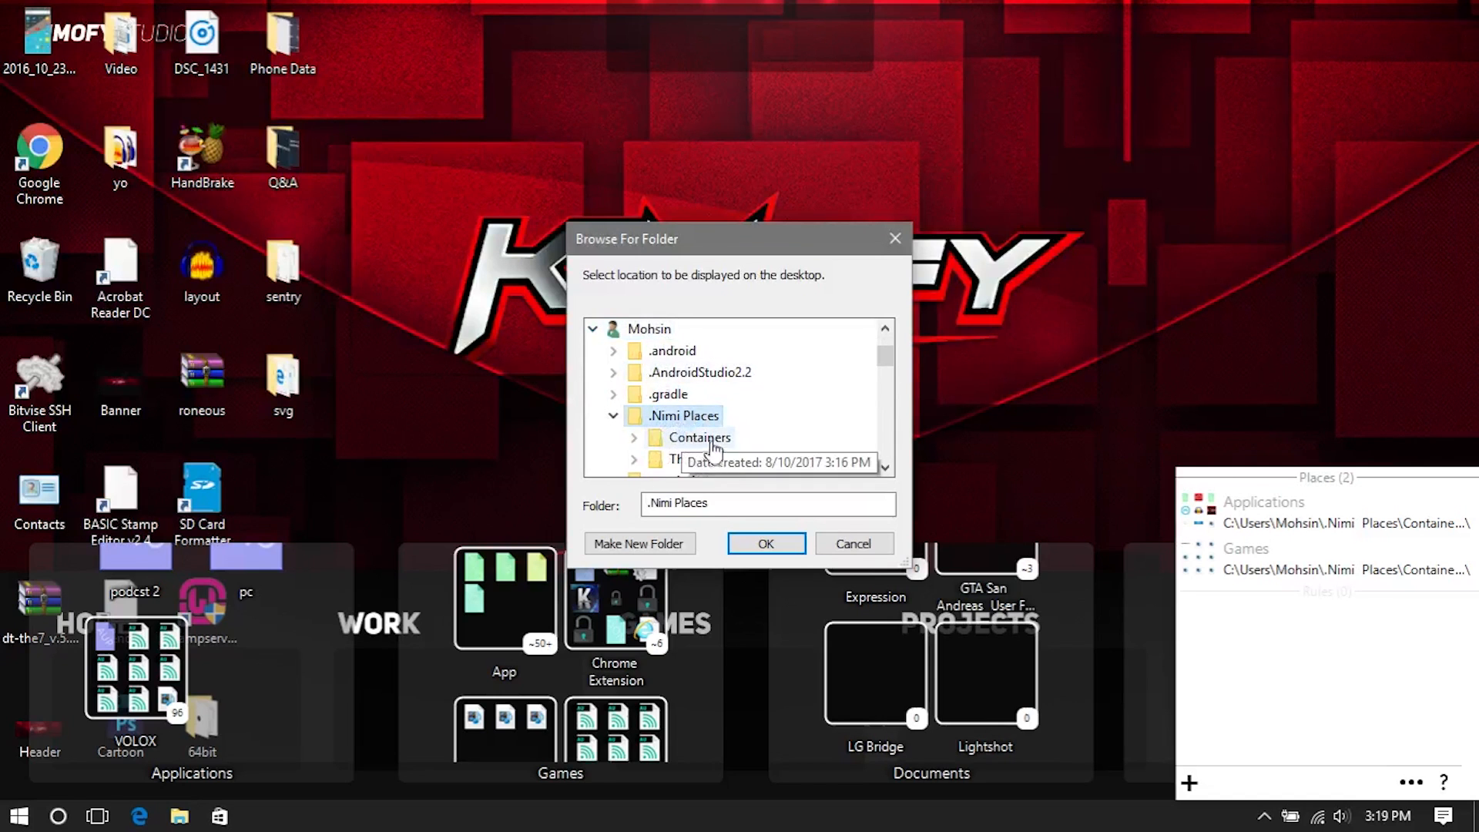
pyautogui.doubleClick(700, 437)
pyautogui.scroll(-2, 792, 419)
pyautogui.scroll(2, 751, 401)
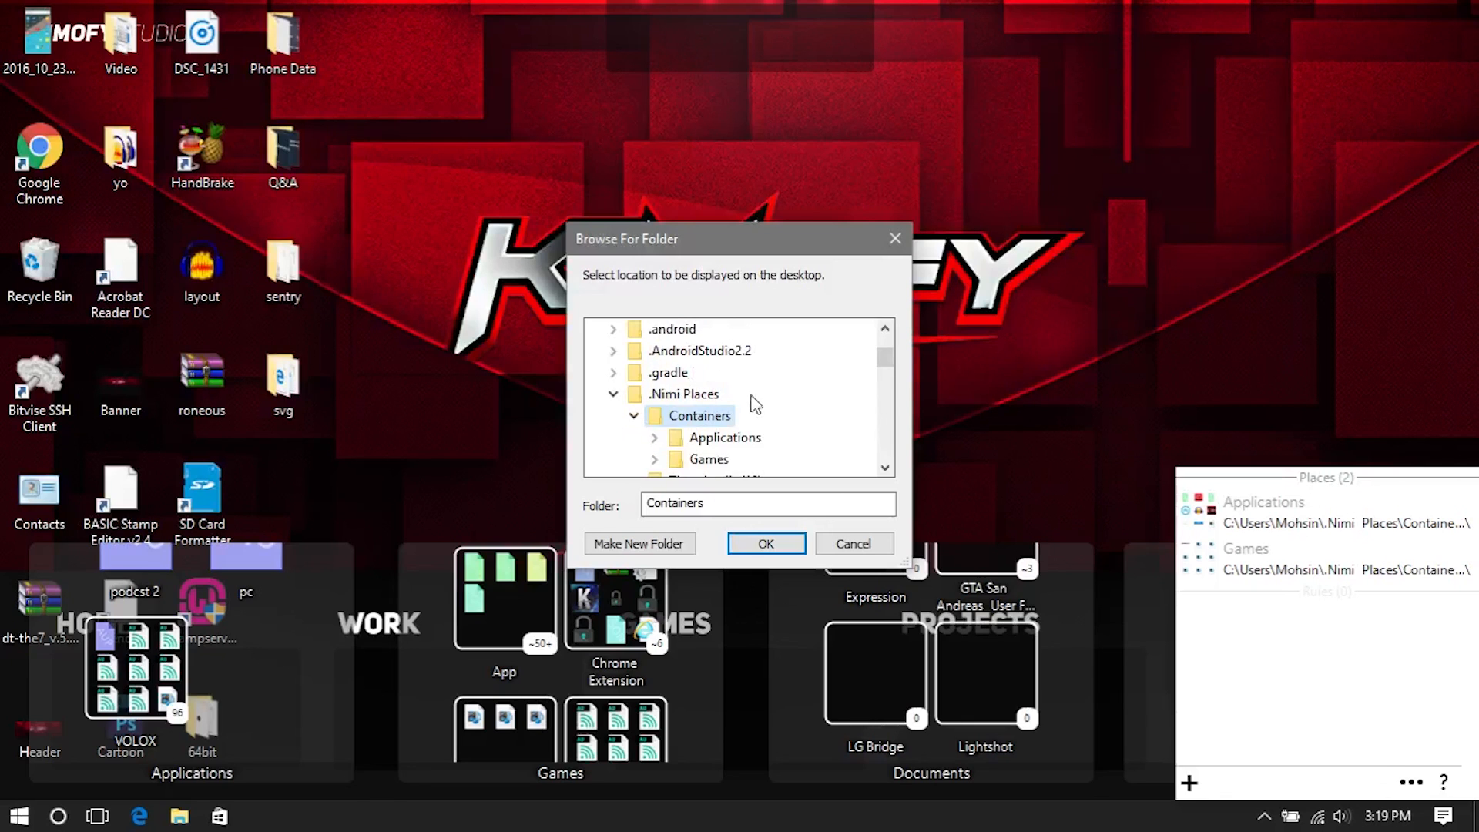
pyautogui.click(638, 544)
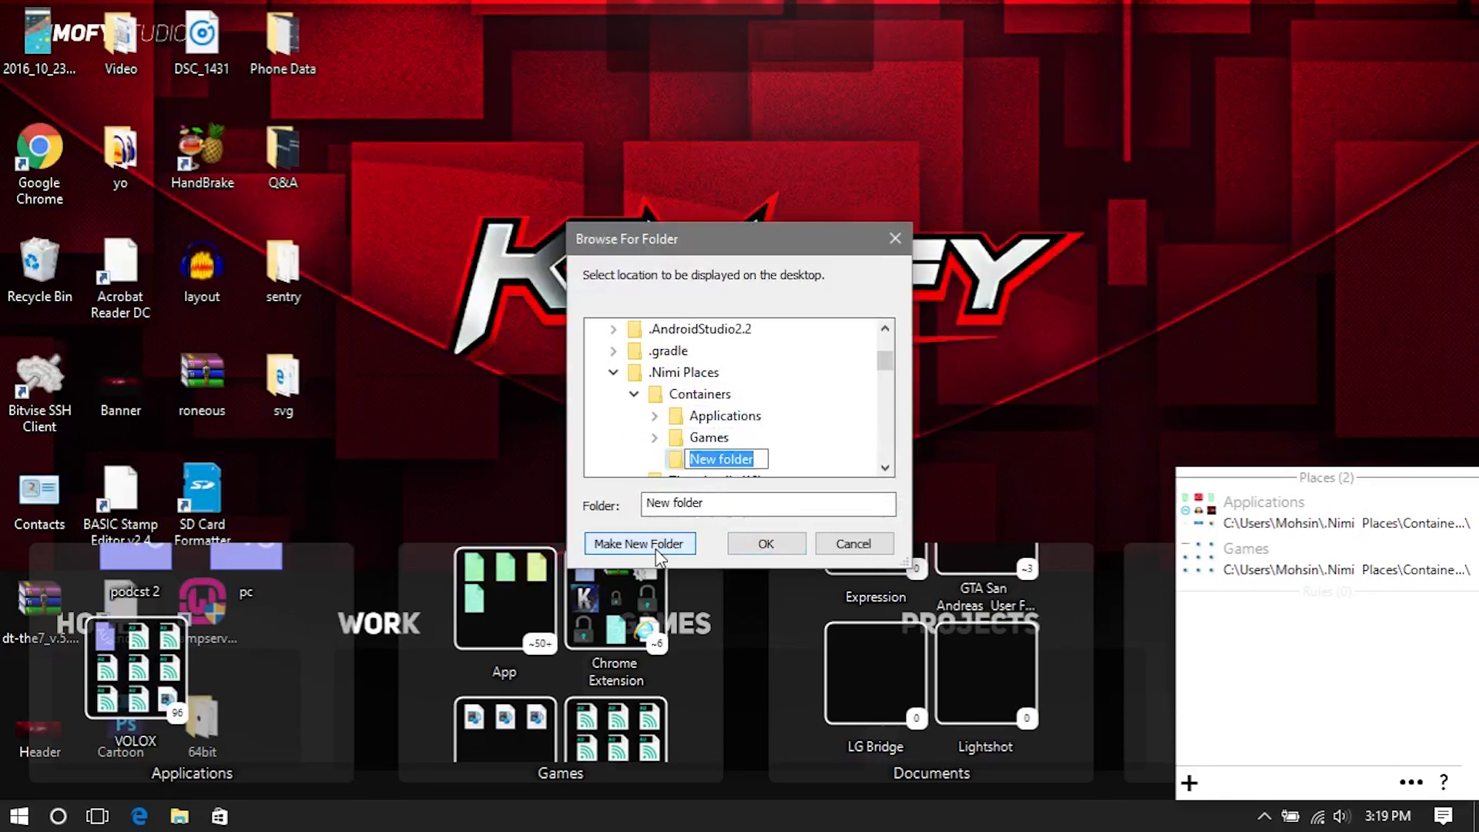
pyautogui.write('Projects')
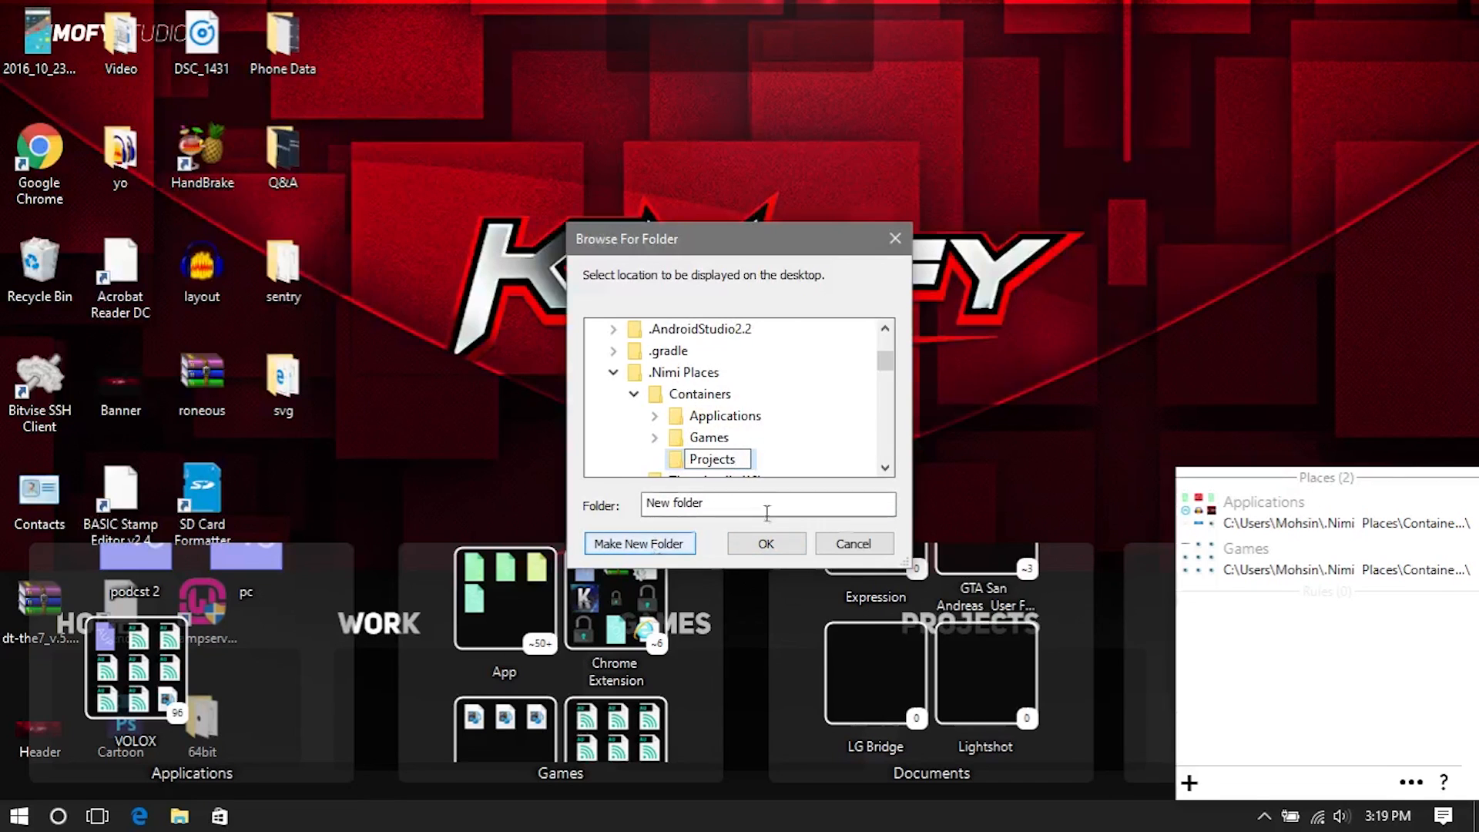
pyautogui.click(786, 546)
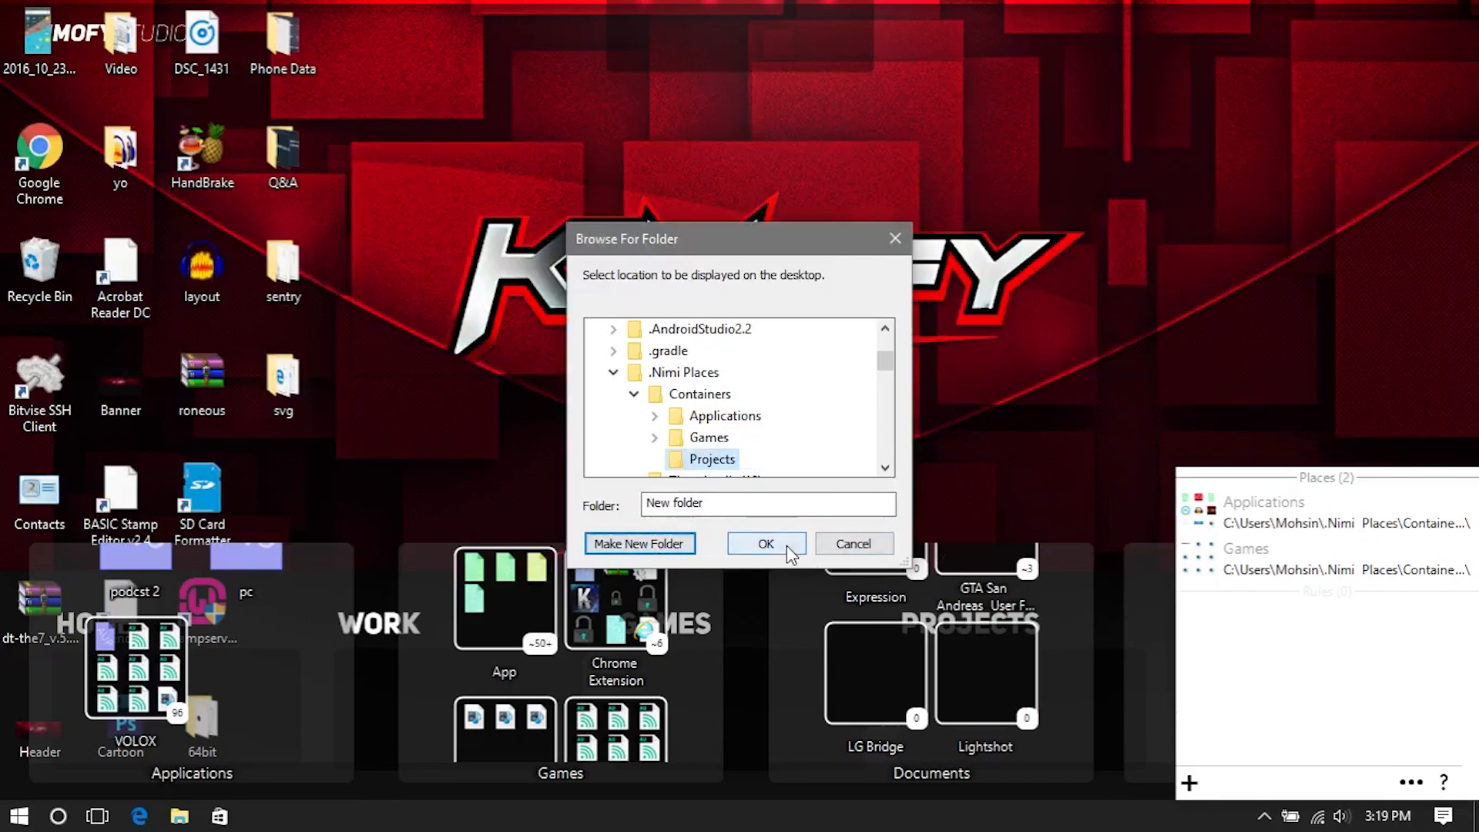
pyautogui.click(788, 548)
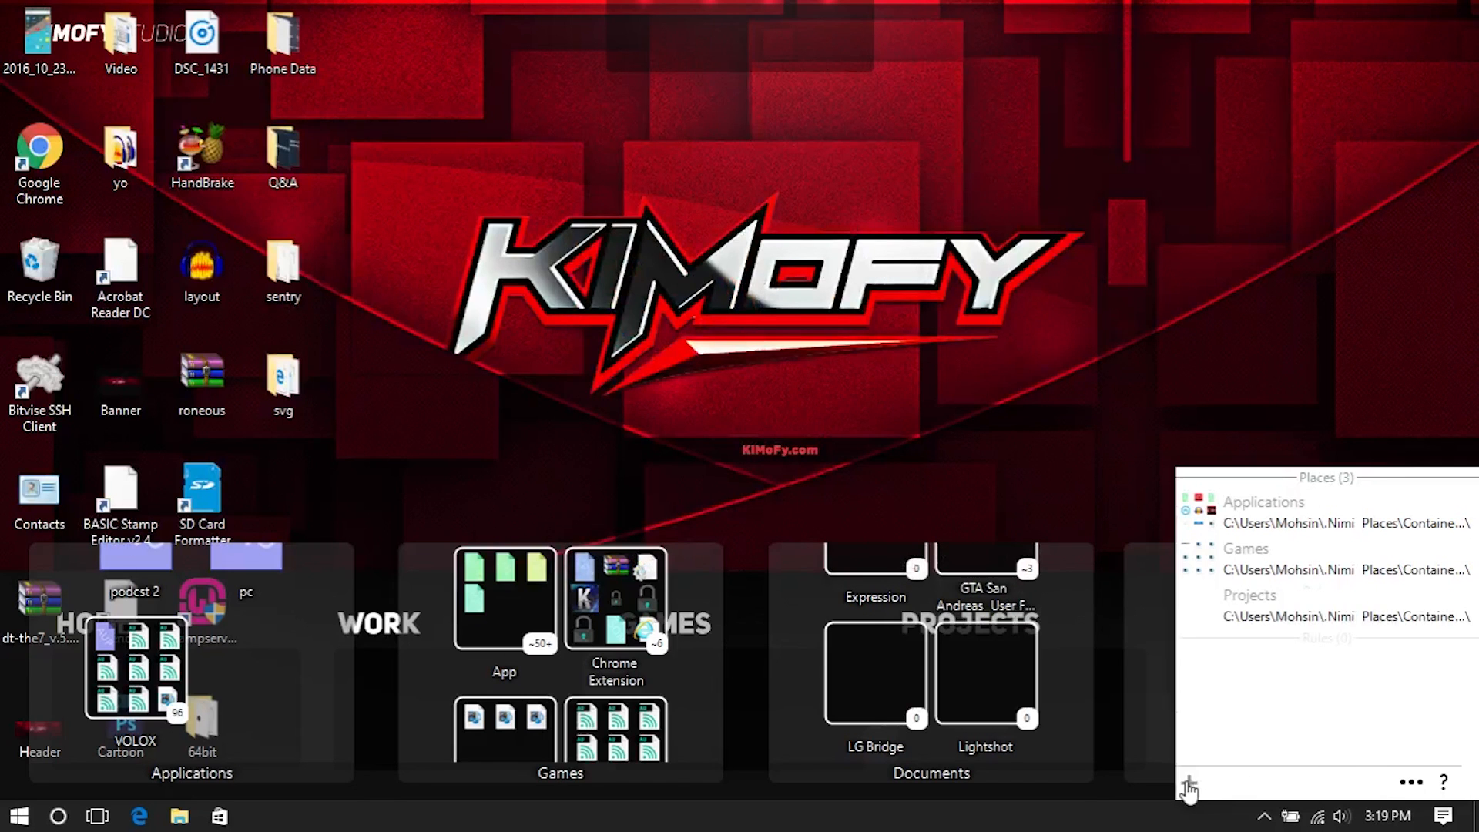
pyautogui.click(1282, 416)
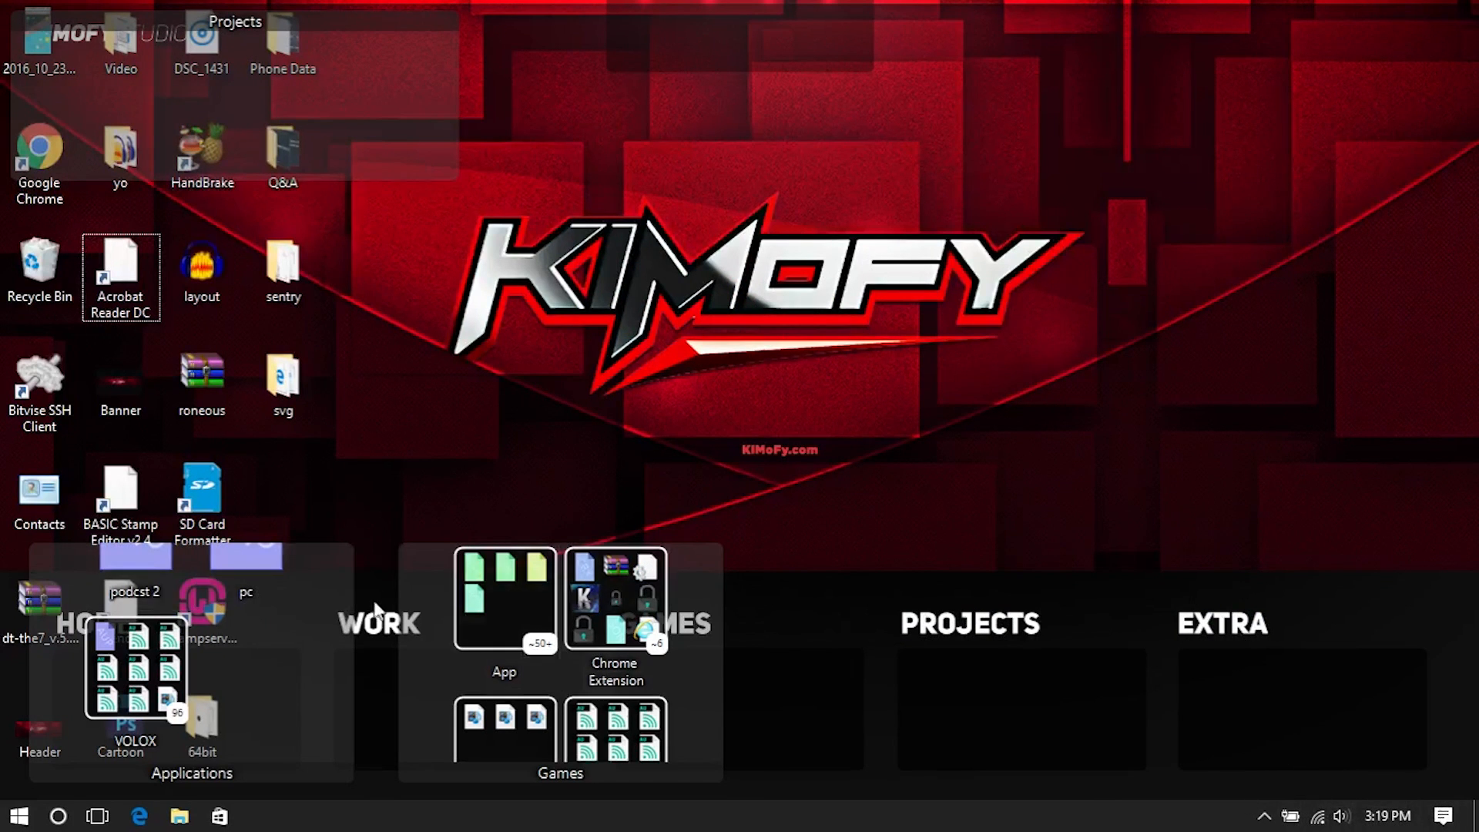
# Step: Add two more places, Work and Extra, as container folders and close the places list
pyautogui.click(1264, 816)
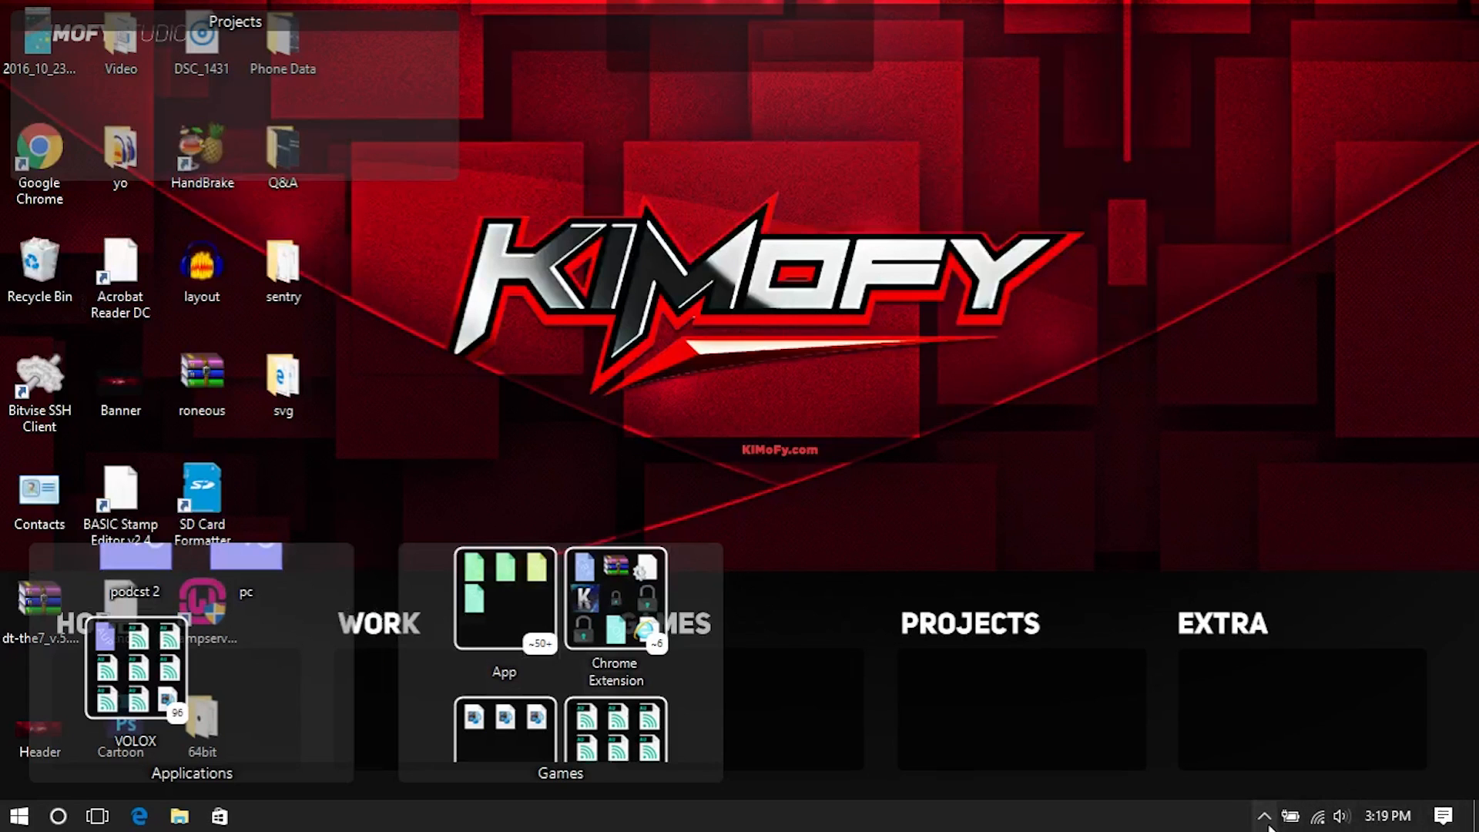
pyautogui.click(1267, 780)
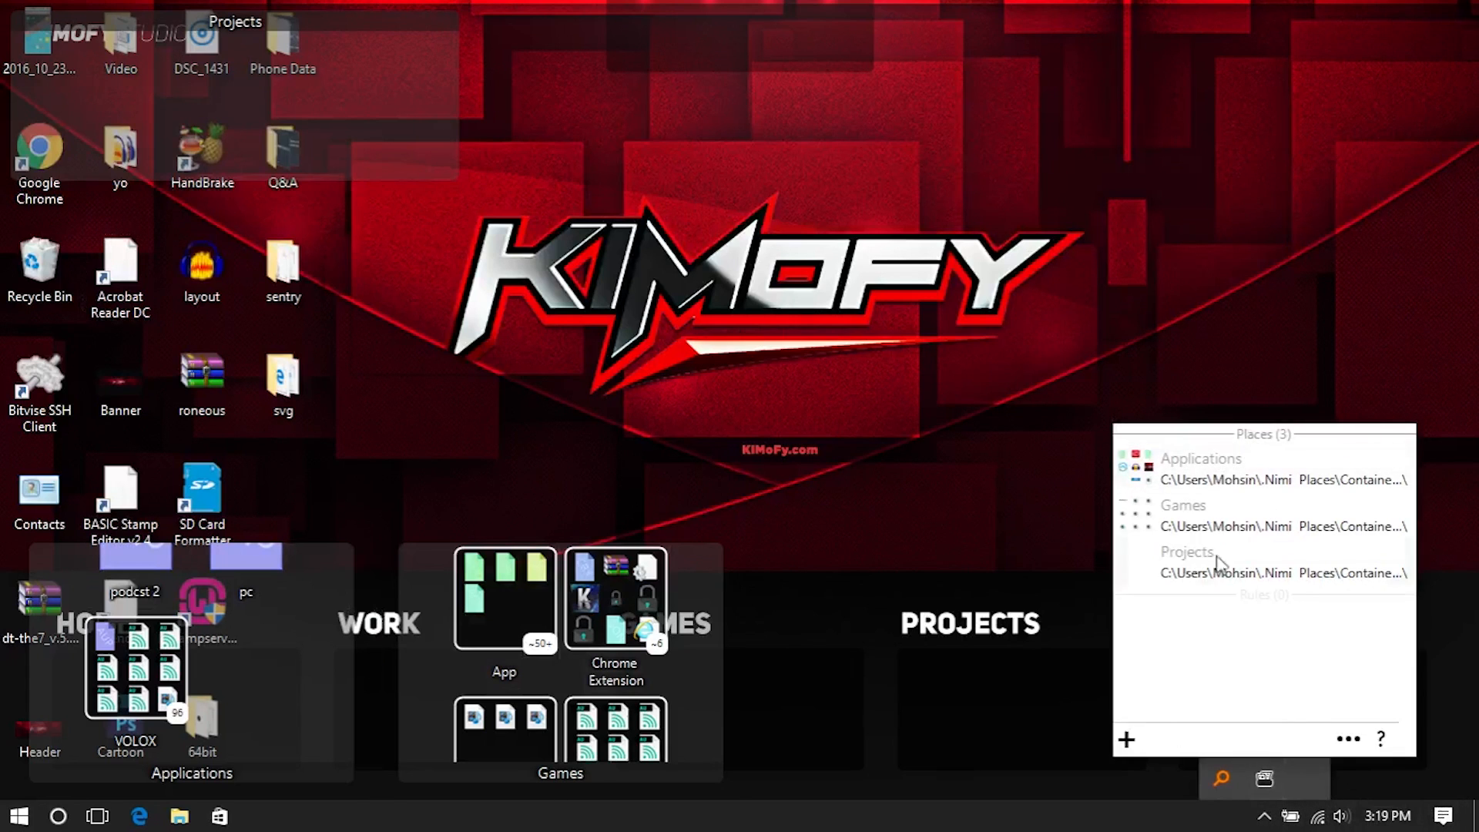
pyautogui.click(1128, 741)
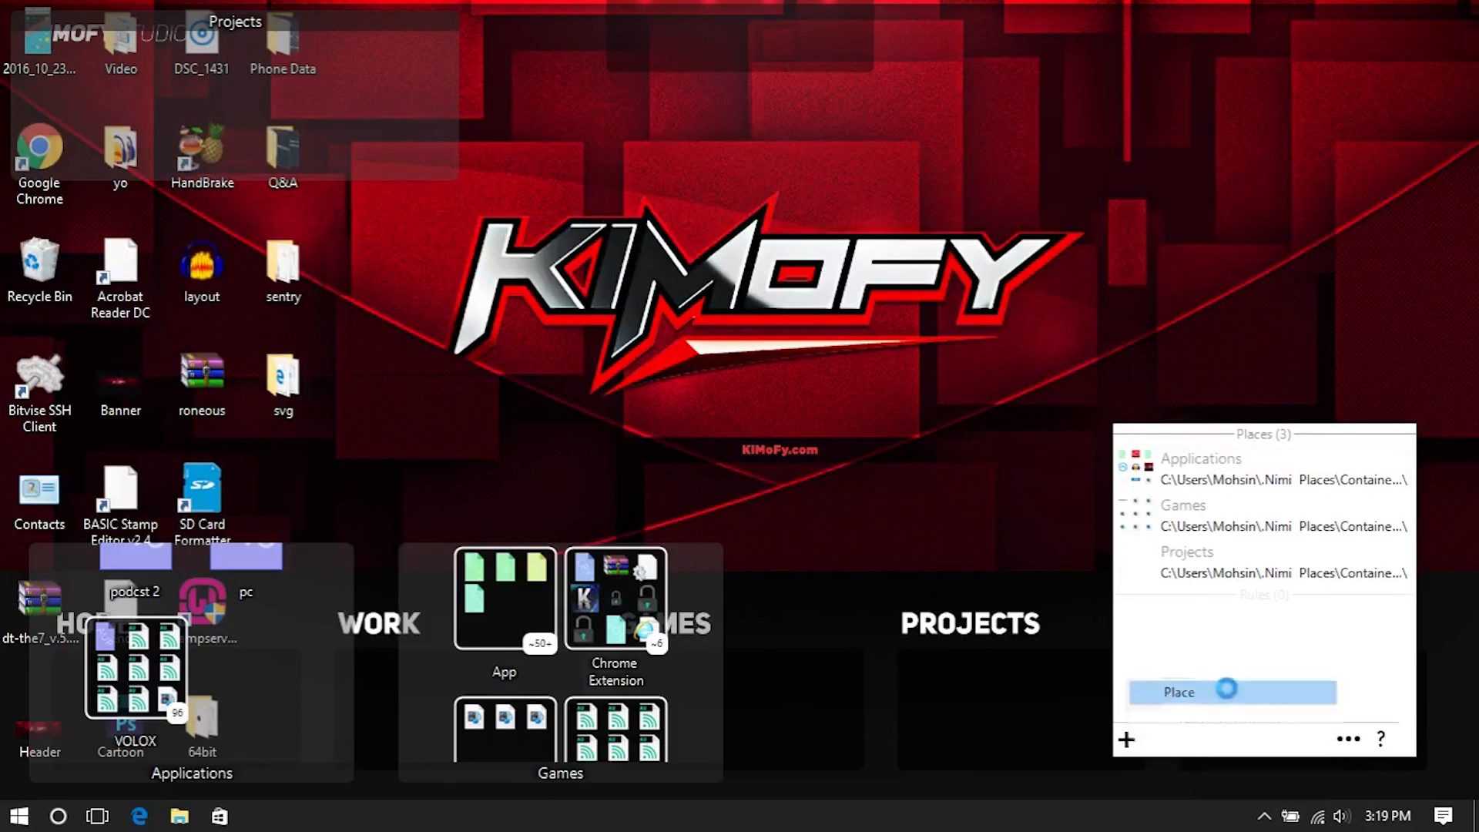
pyautogui.click(1222, 688)
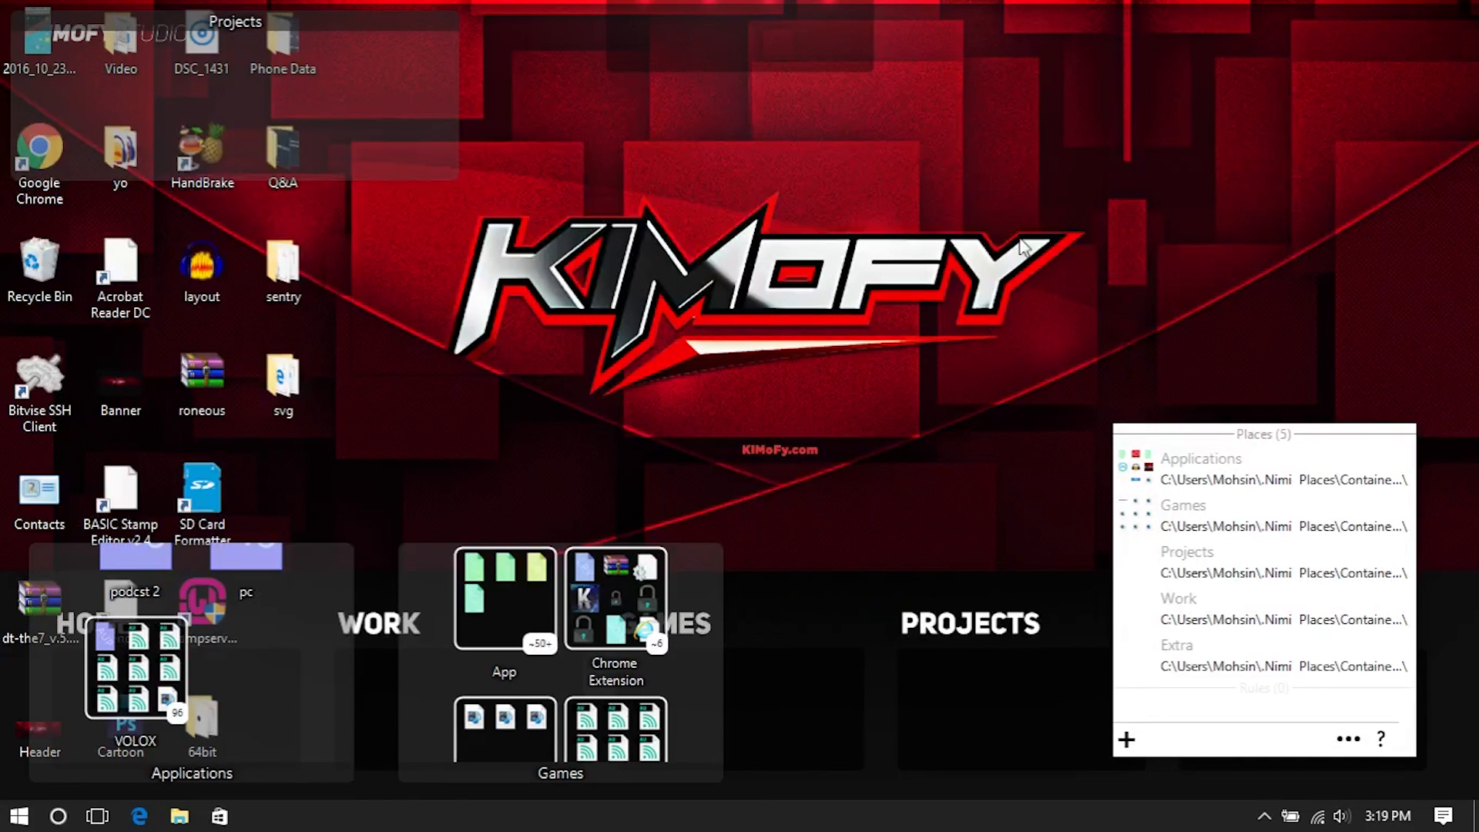
pyautogui.click(1023, 247)
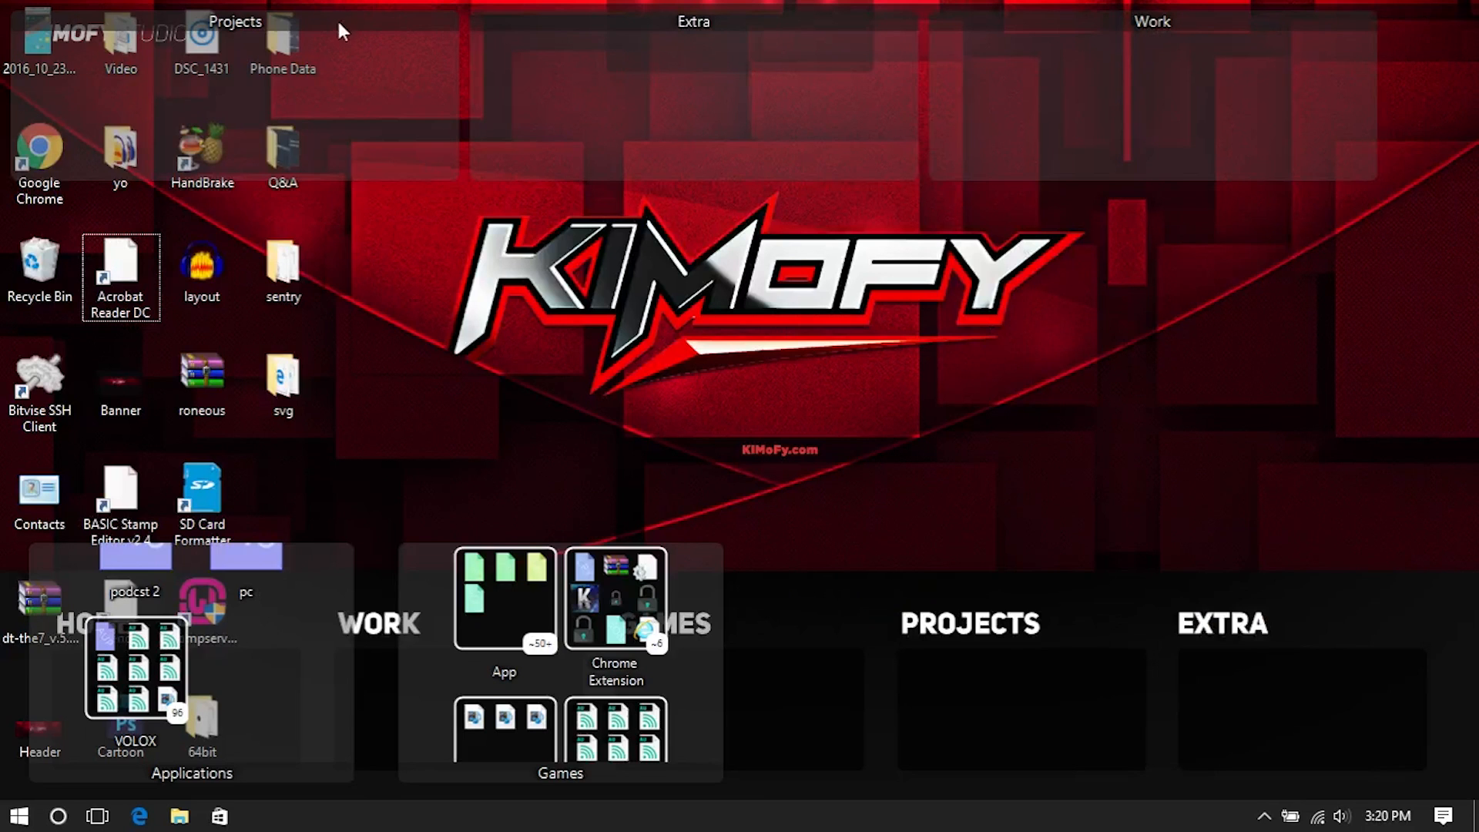
# Step: Relocate the Projects container to the middle of the desktop and move the top two rows of desktop icons into it
pyautogui.moveTo(329, 17); pyautogui.dragTo(995, 364)
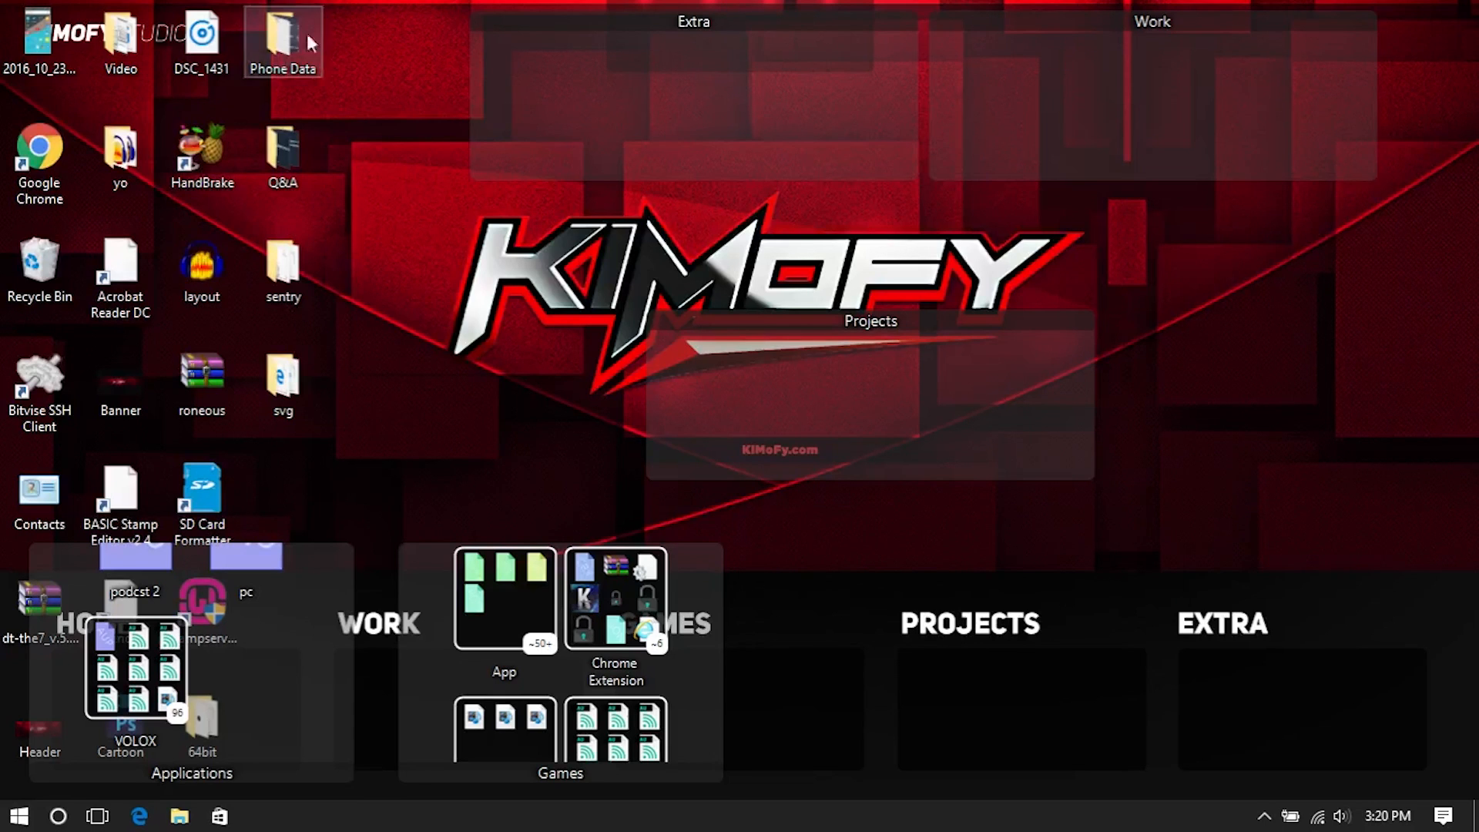
pyautogui.moveTo(322, 27); pyautogui.dragTo(16, 166)
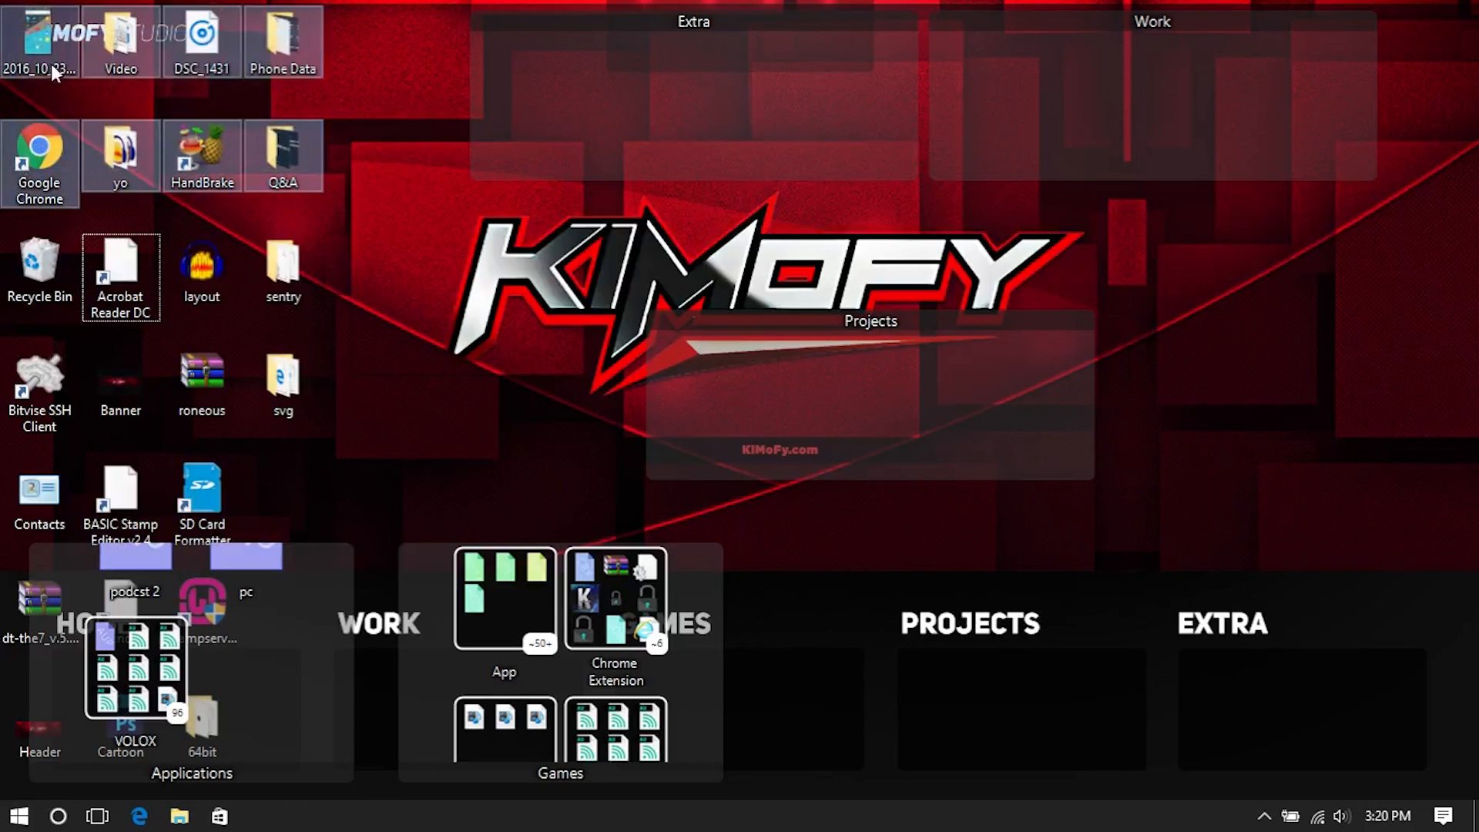
pyautogui.moveTo(51, 63); pyautogui.dragTo(924, 400)
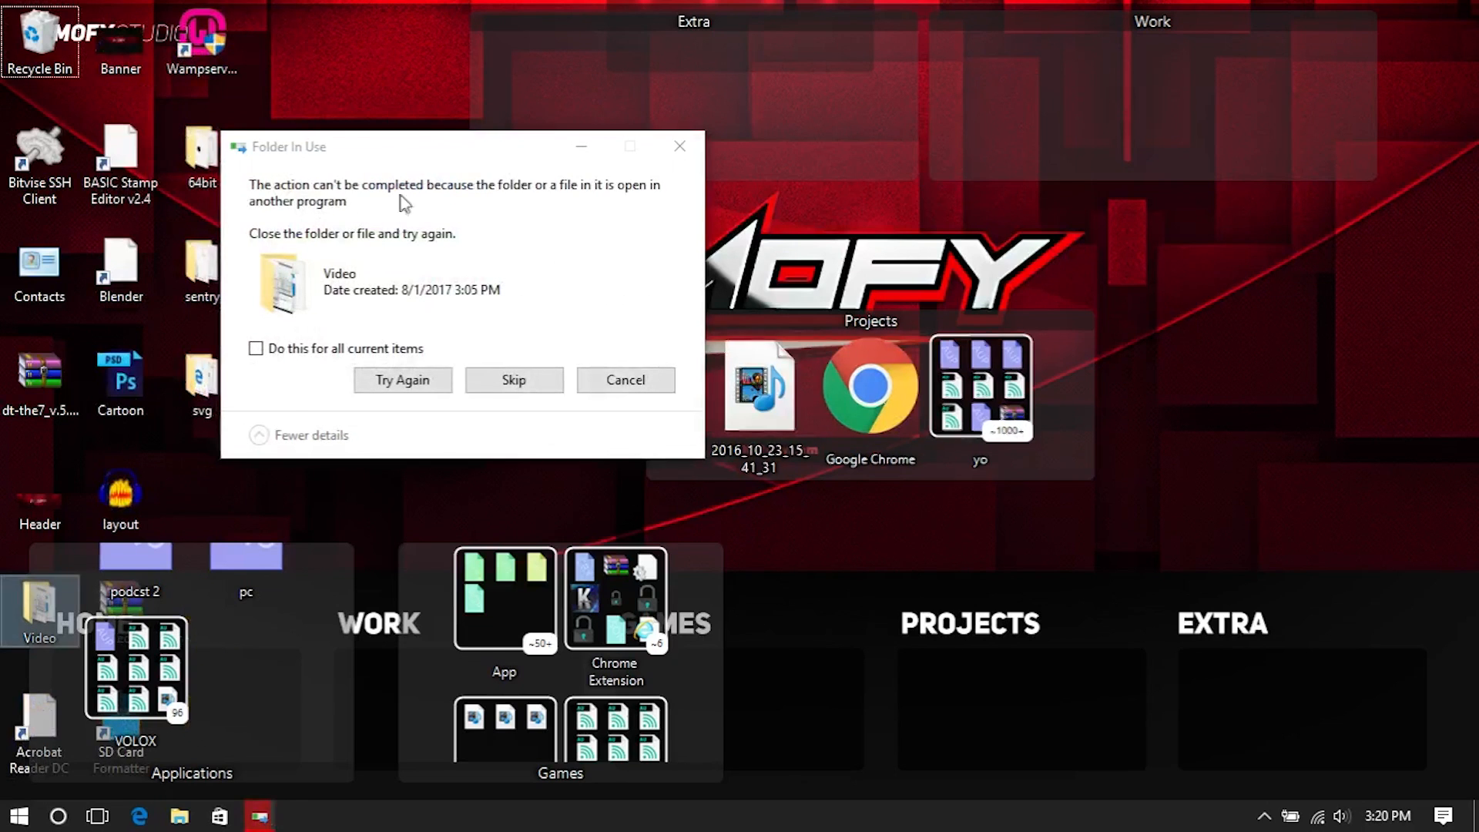
# Step: Sort the remaining desktop icons, except the Recycle Bin, into Extra and Work, skipping the in-use Video and 64bit folders
pyautogui.click(509, 379)
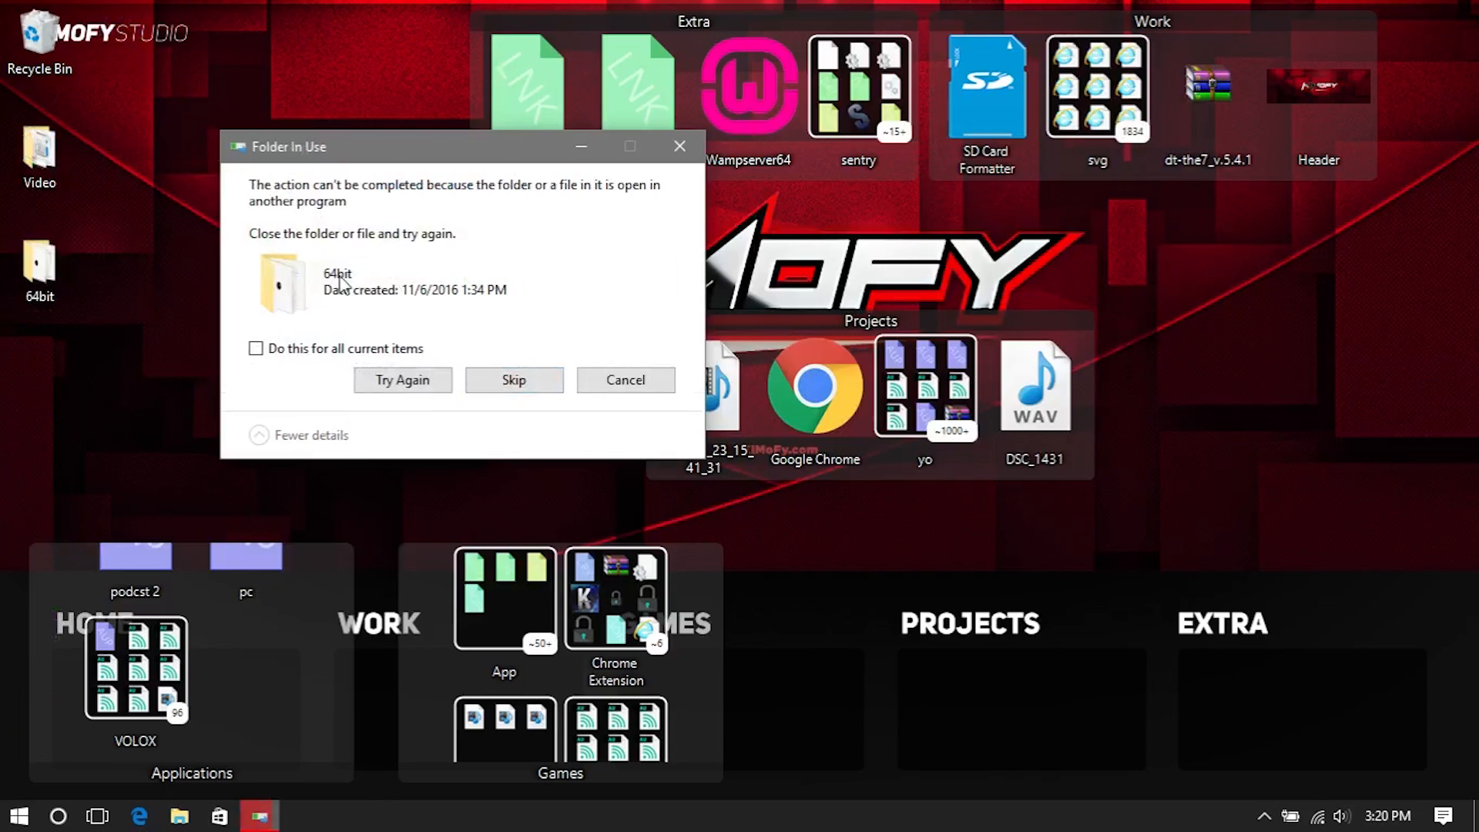
pyautogui.click(511, 380)
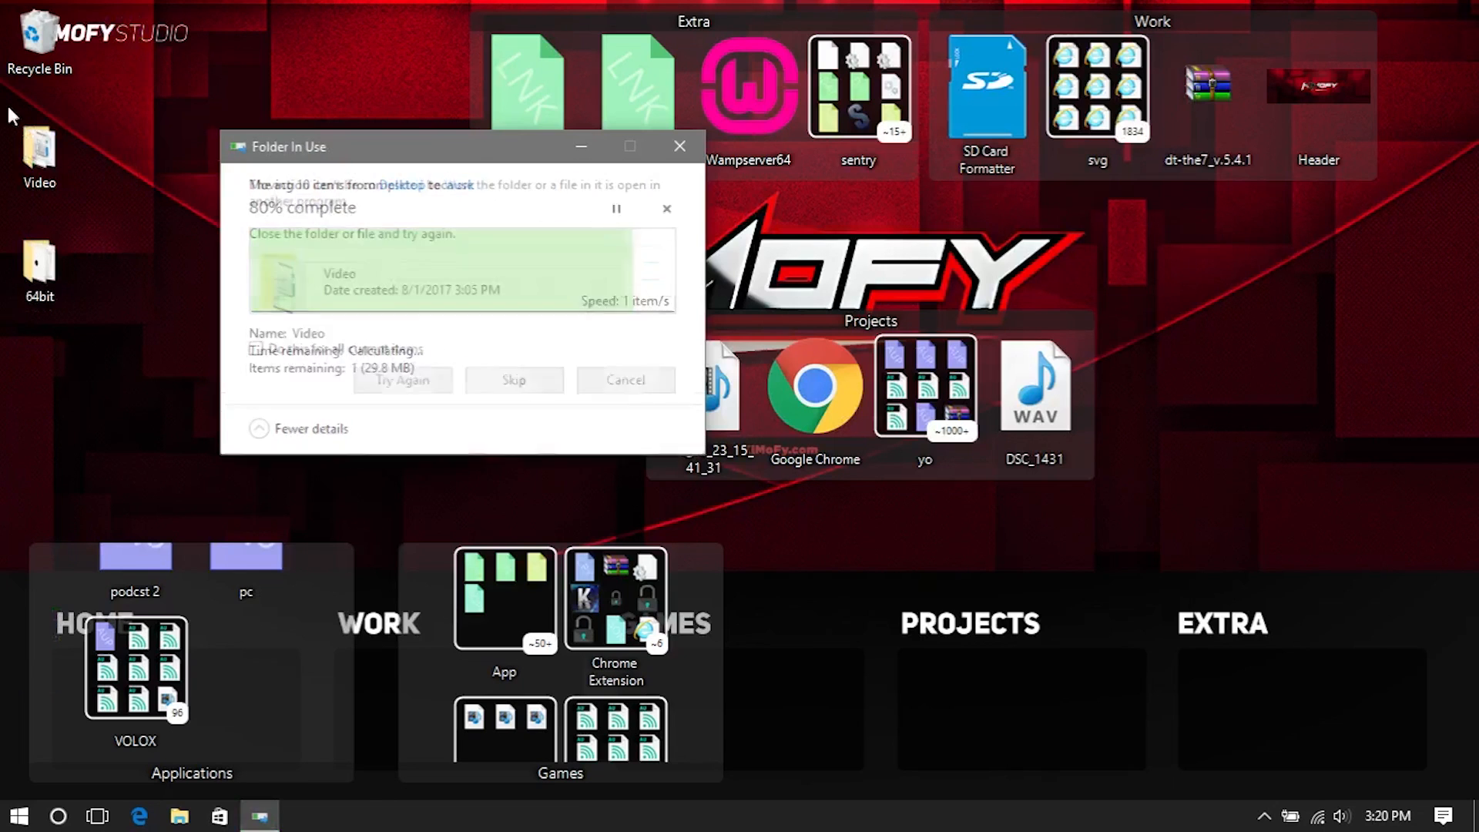
pyautogui.click(549, 377)
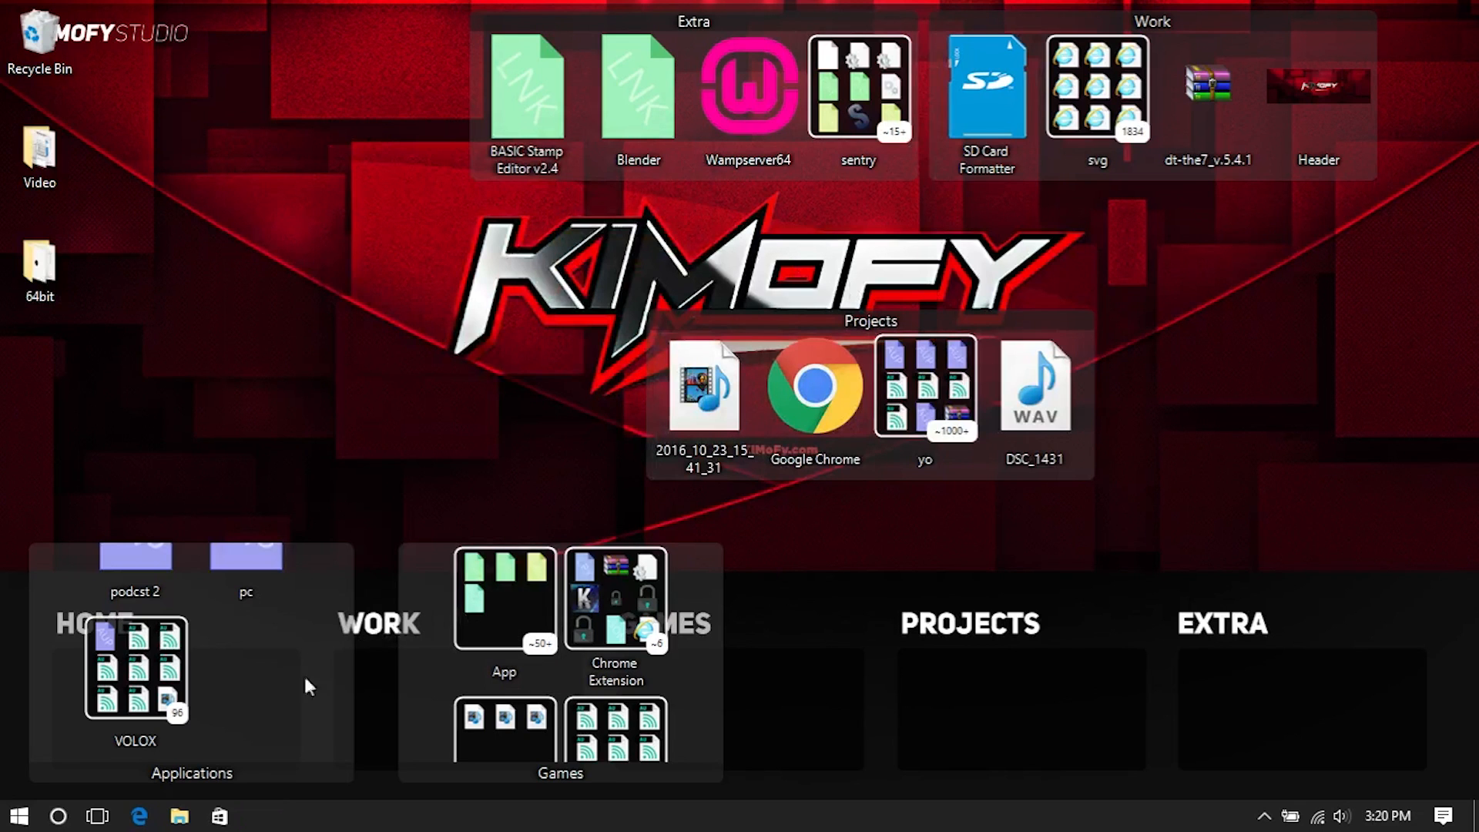
pyautogui.scroll(-8, 312, 669)
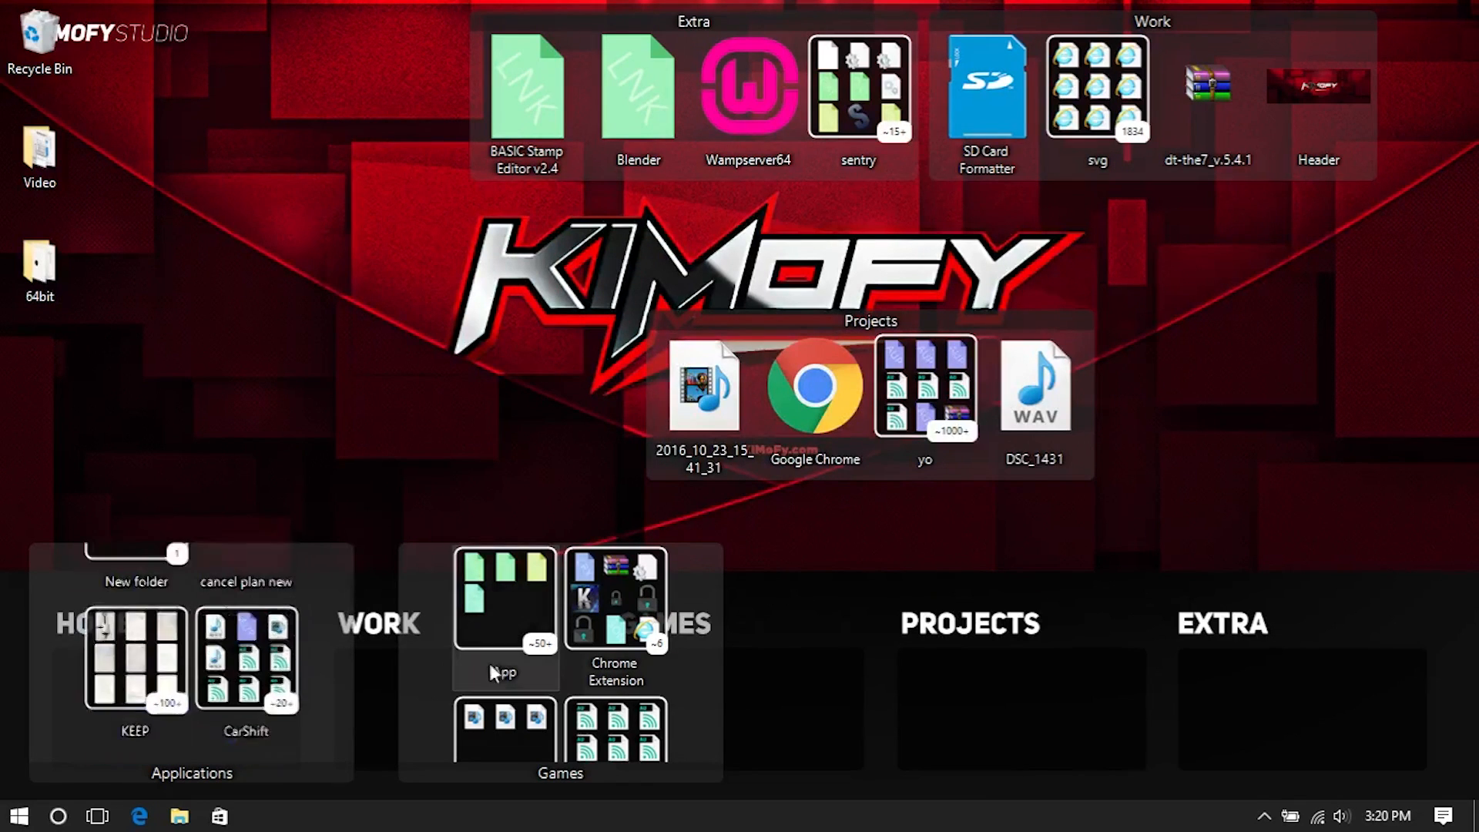
pyautogui.scroll(-2, 511, 667)
pyautogui.scroll(3, 511, 669)
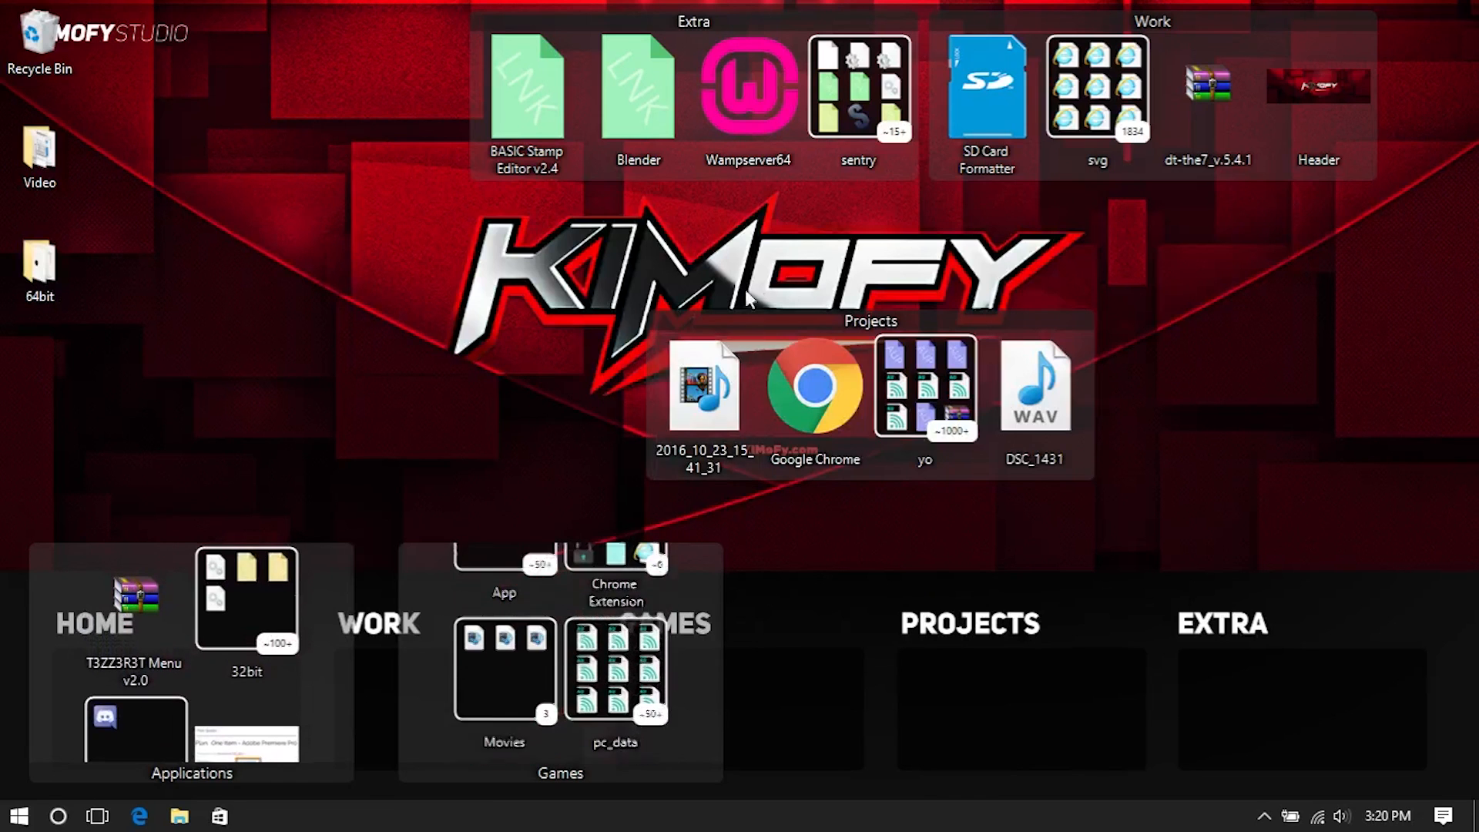
pyautogui.scroll(-1, 884, 465)
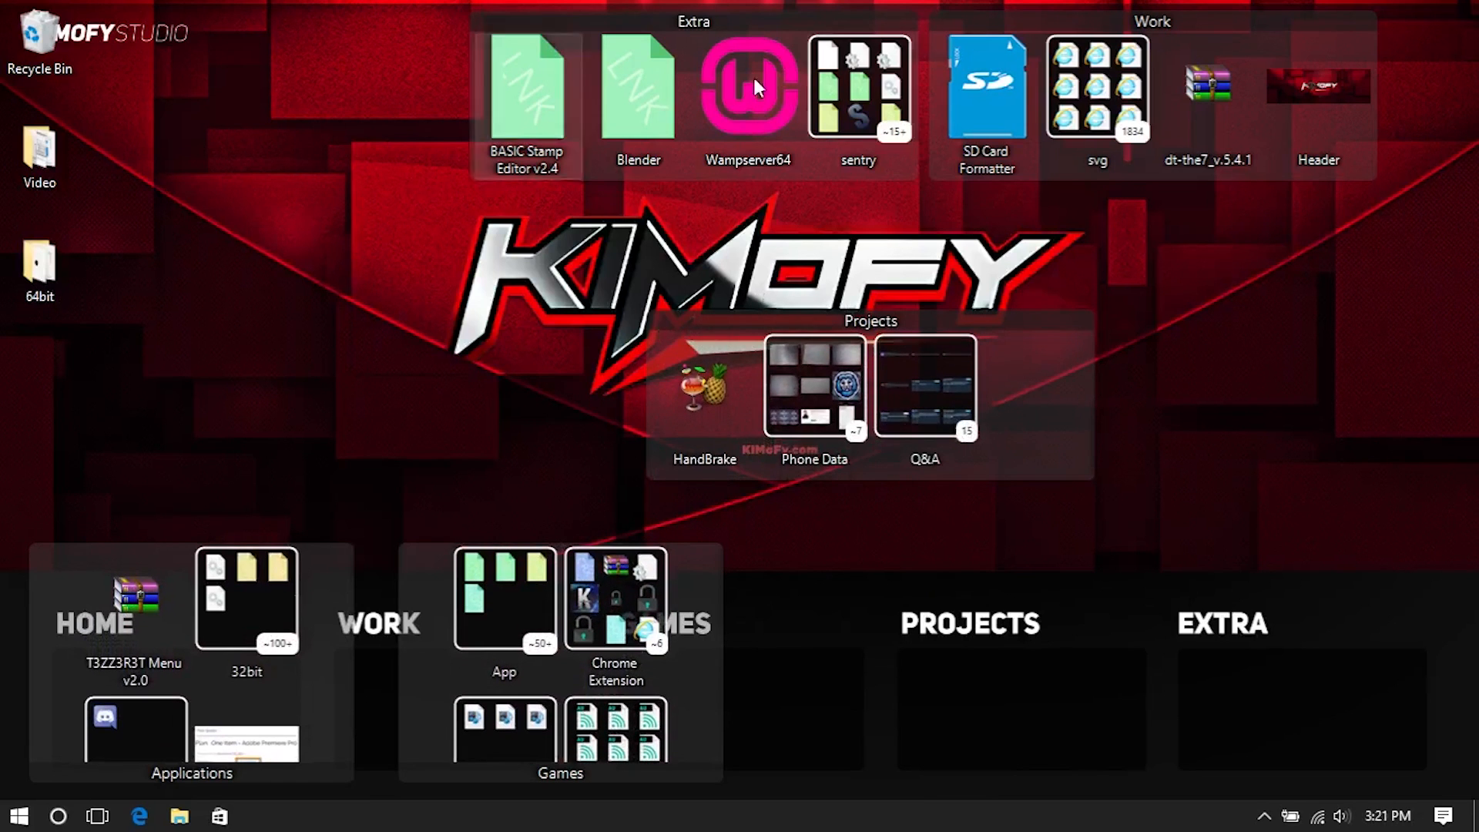
# Step: Set the icon size of the Extra, Work and Projects containers to tiny icons
pyautogui.rightClick(750, 20)
pyautogui.moveTo(807, 99)
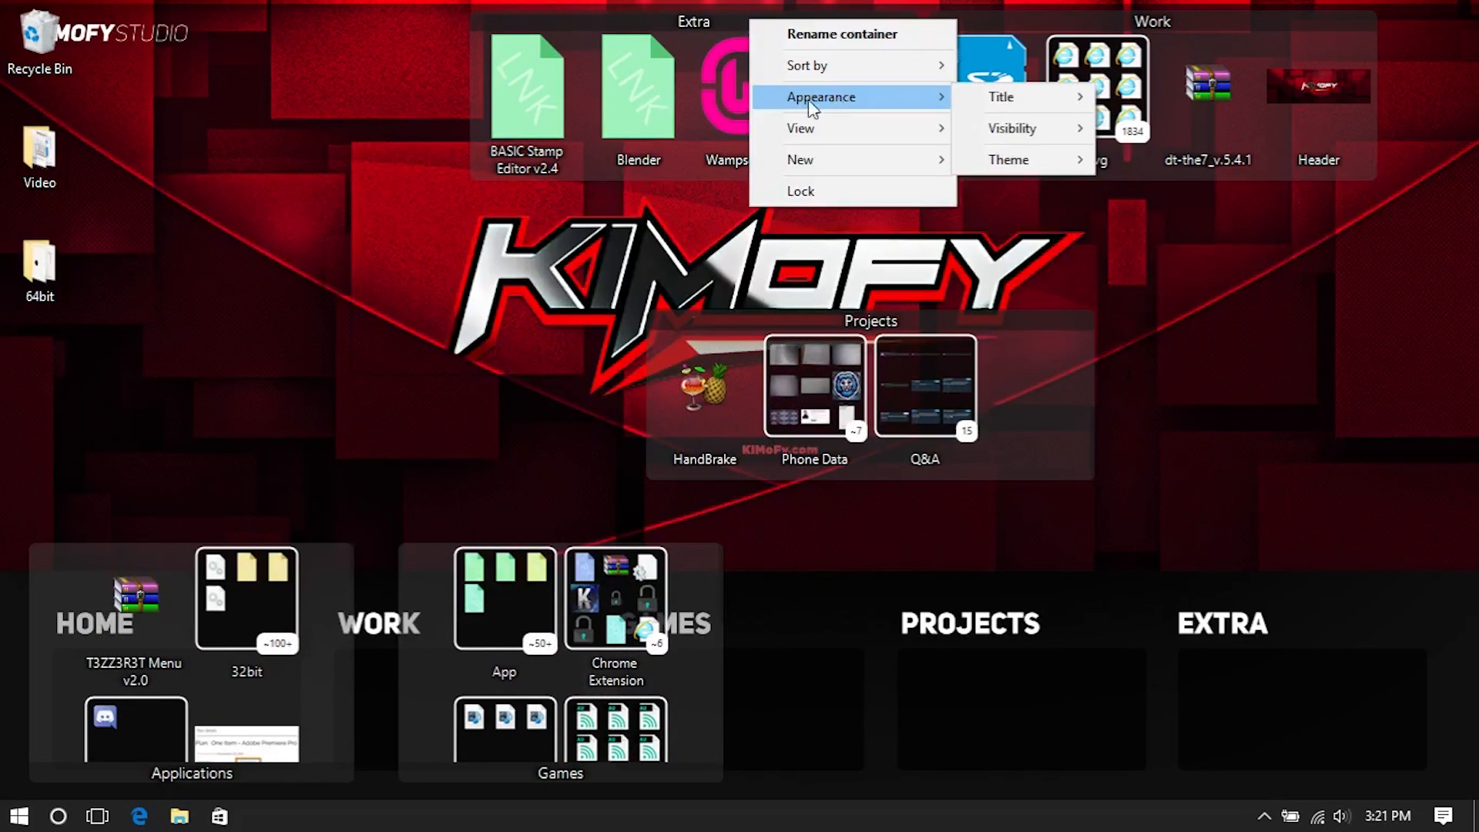
pyautogui.moveTo(772, 129)
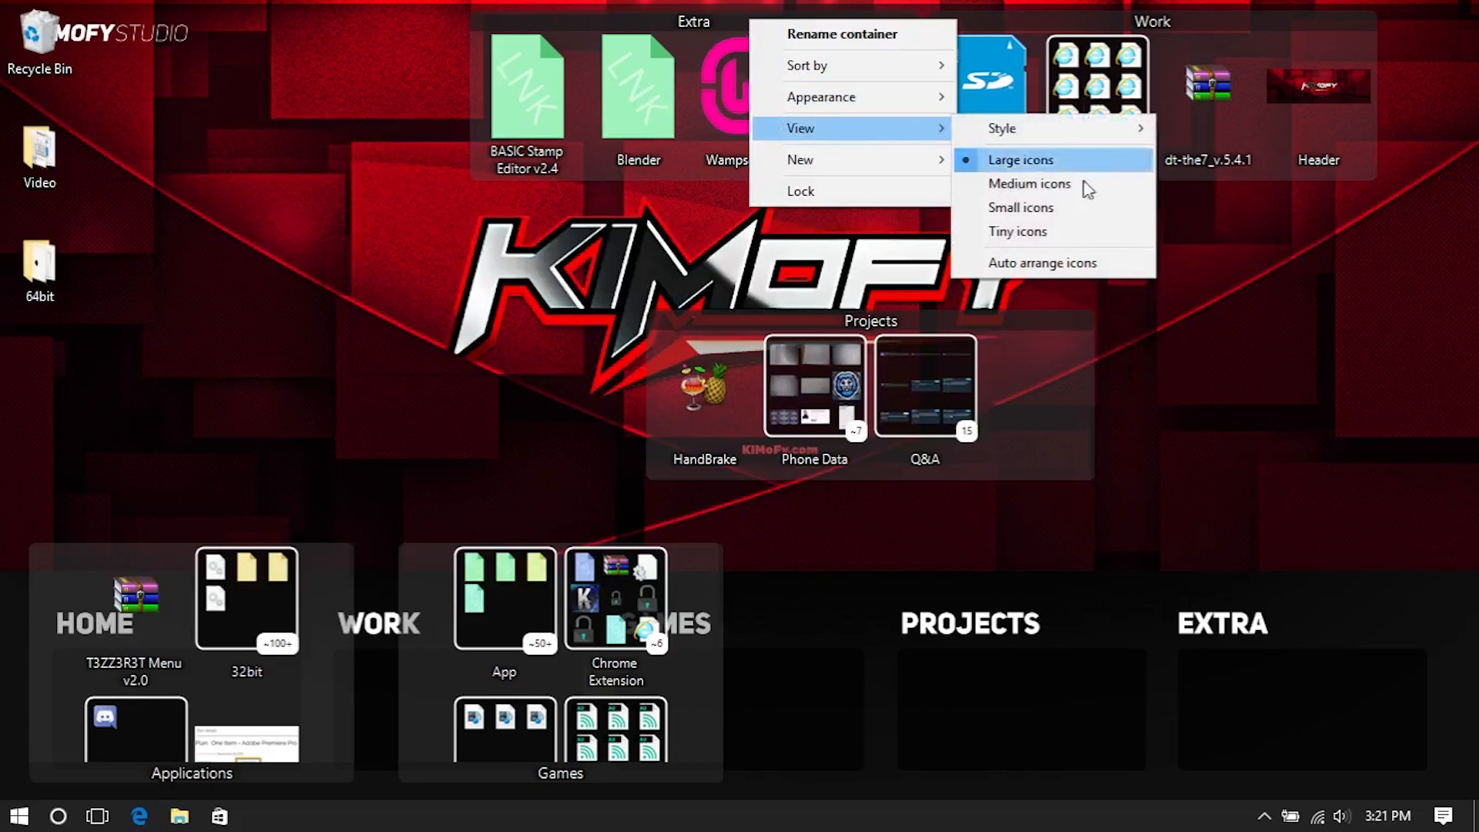
pyautogui.click(1094, 235)
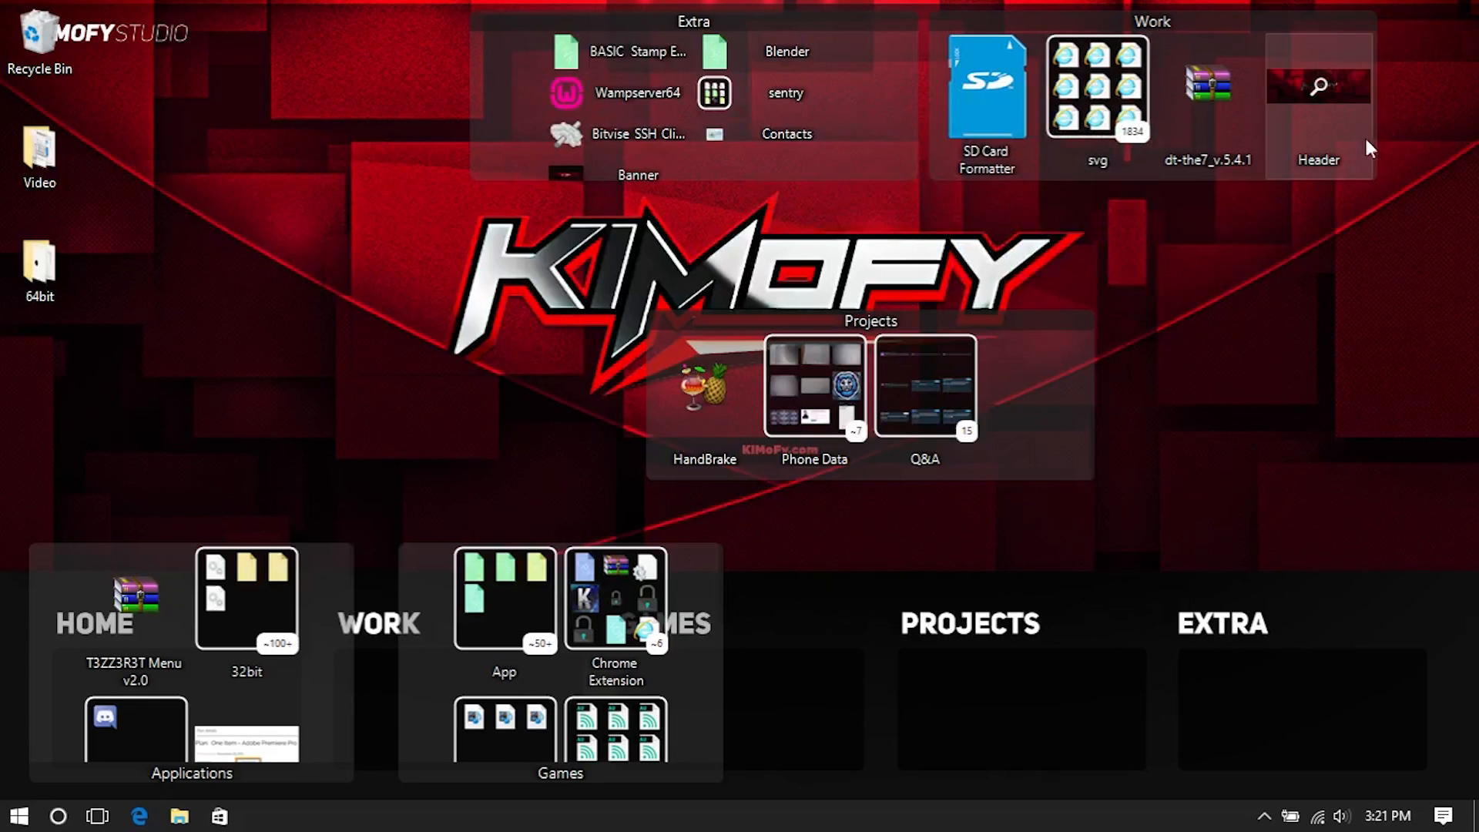
pyautogui.rightClick(1284, 19)
pyautogui.click(1140, 231)
pyautogui.rightClick(1042, 349)
pyautogui.click(1279, 531)
# Step: Set the Games and Applications containers to tiny icons and slightly reduce the height of Games from its upper edge
pyautogui.rightClick(682, 678)
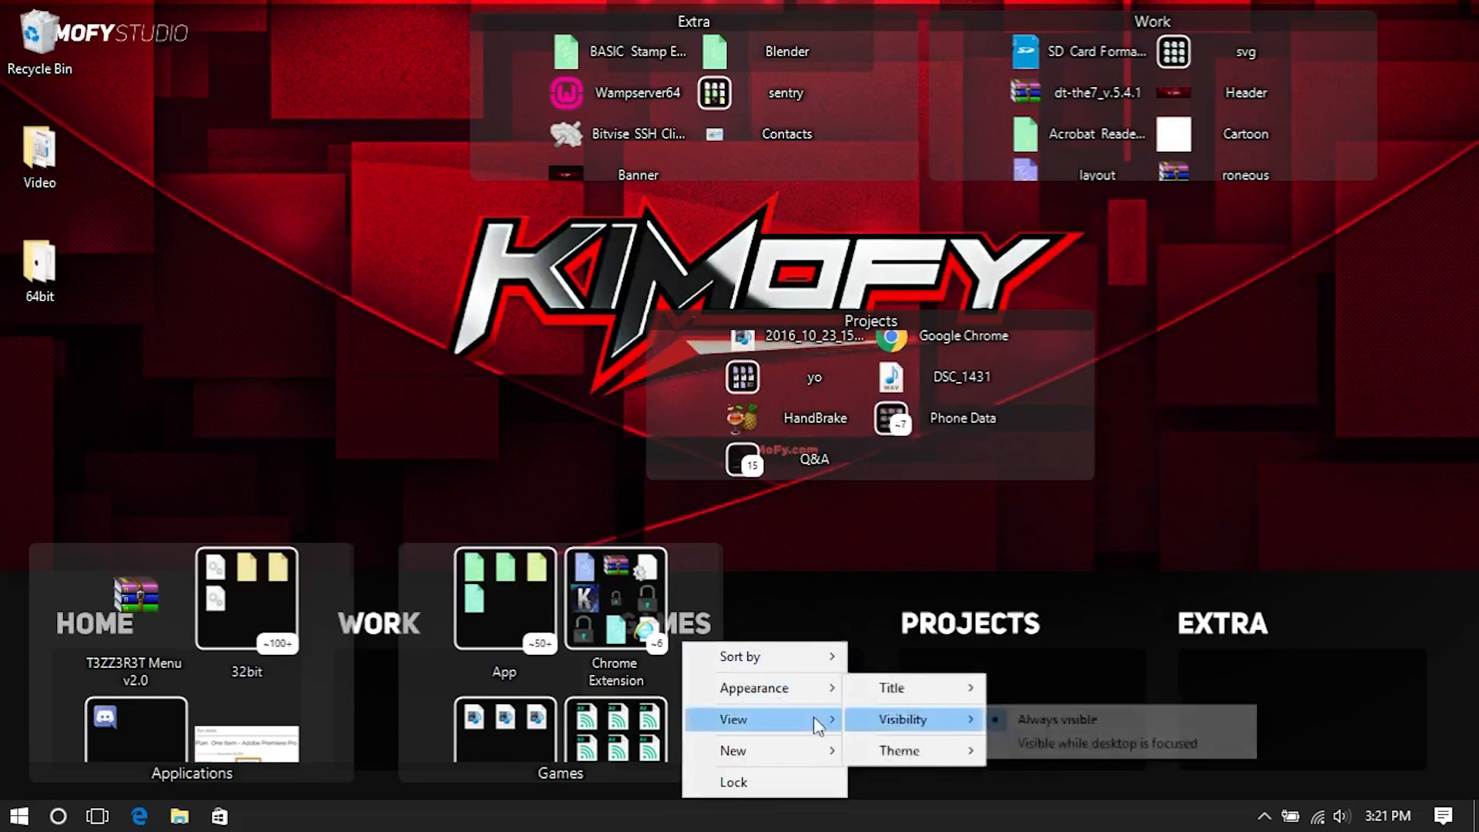
pyautogui.click(916, 753)
pyautogui.rightClick(340, 555)
pyautogui.click(574, 738)
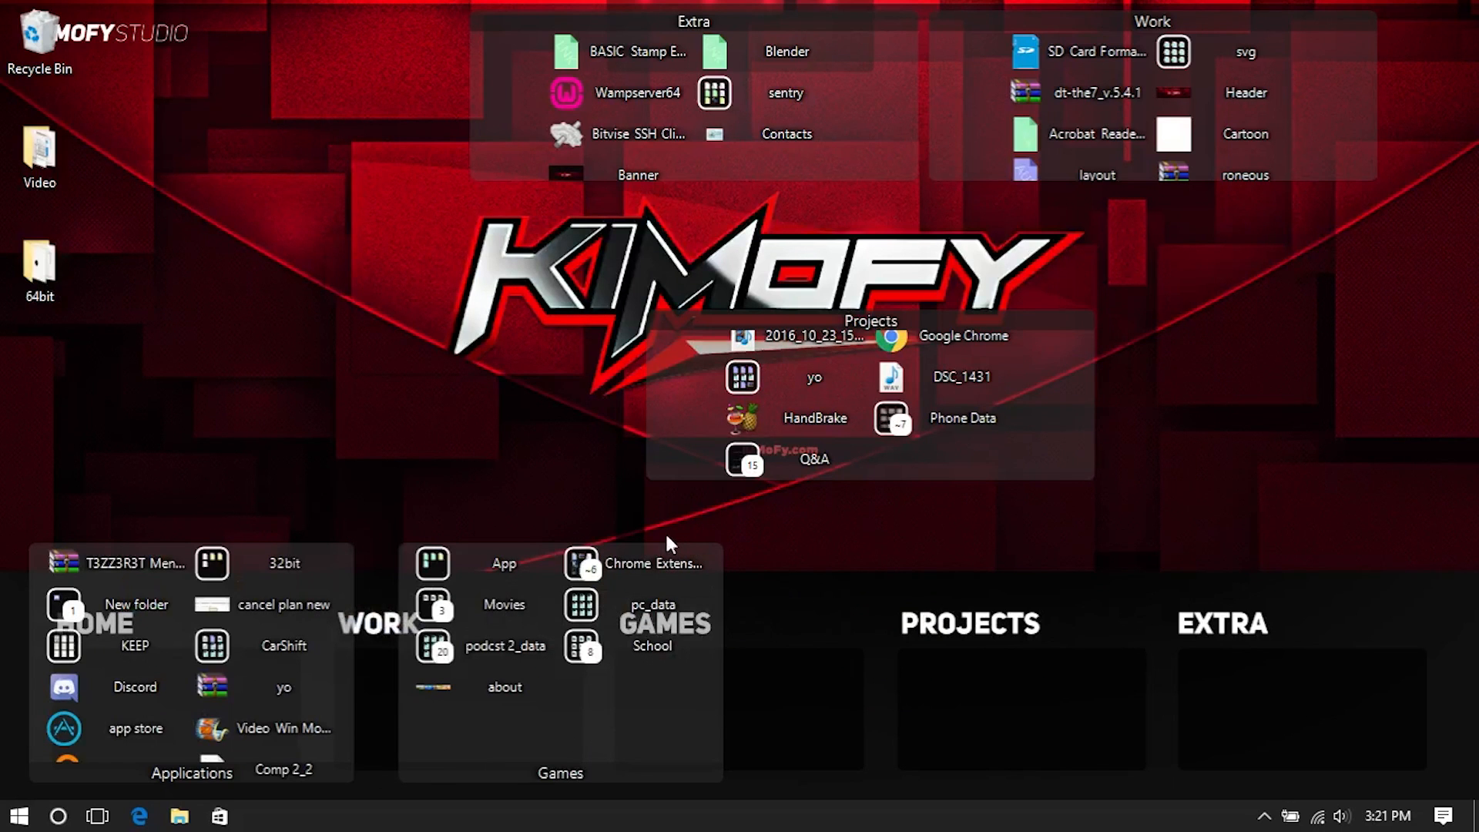
pyautogui.moveTo(668, 544)
pyautogui.mouseDown()
pyautogui.moveTo(668, 566)
pyautogui.moveTo(662, 553)
pyautogui.mouseUp()
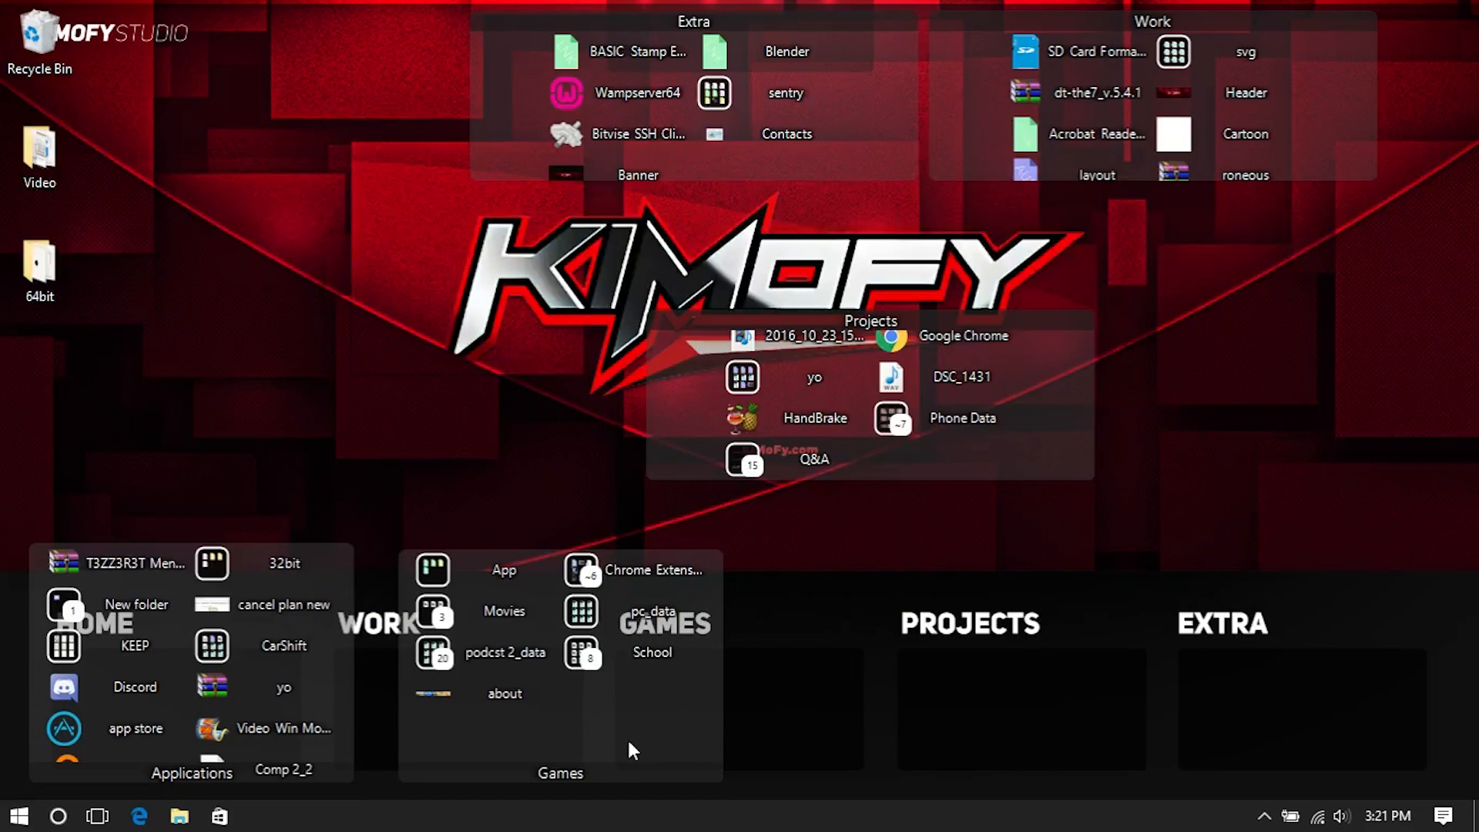
# Step: Hide the titles of the Games, Applications and Projects containers
pyautogui.rightClick(612, 717)
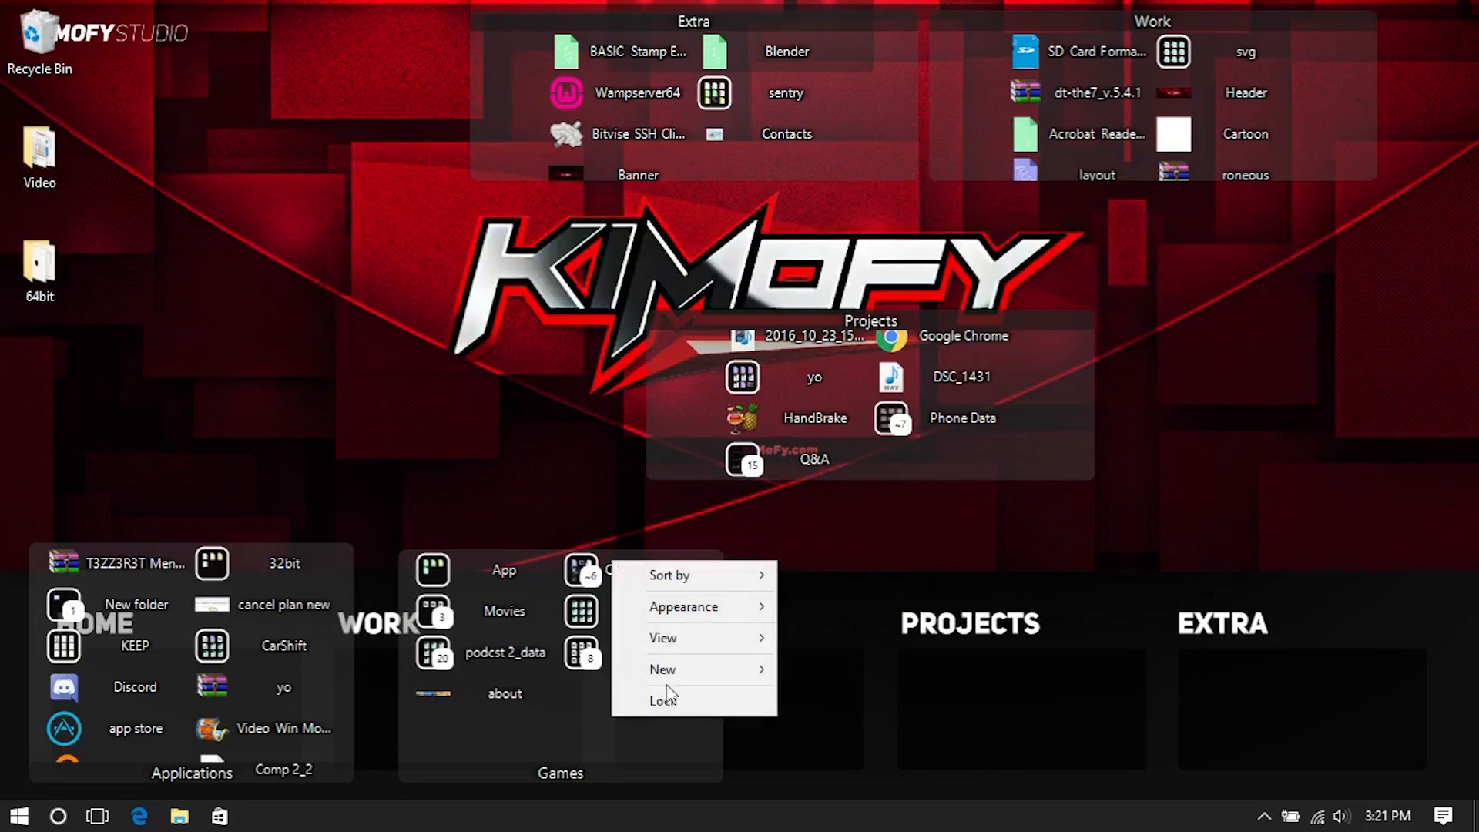
pyautogui.moveTo(721, 624)
pyautogui.moveTo(894, 610)
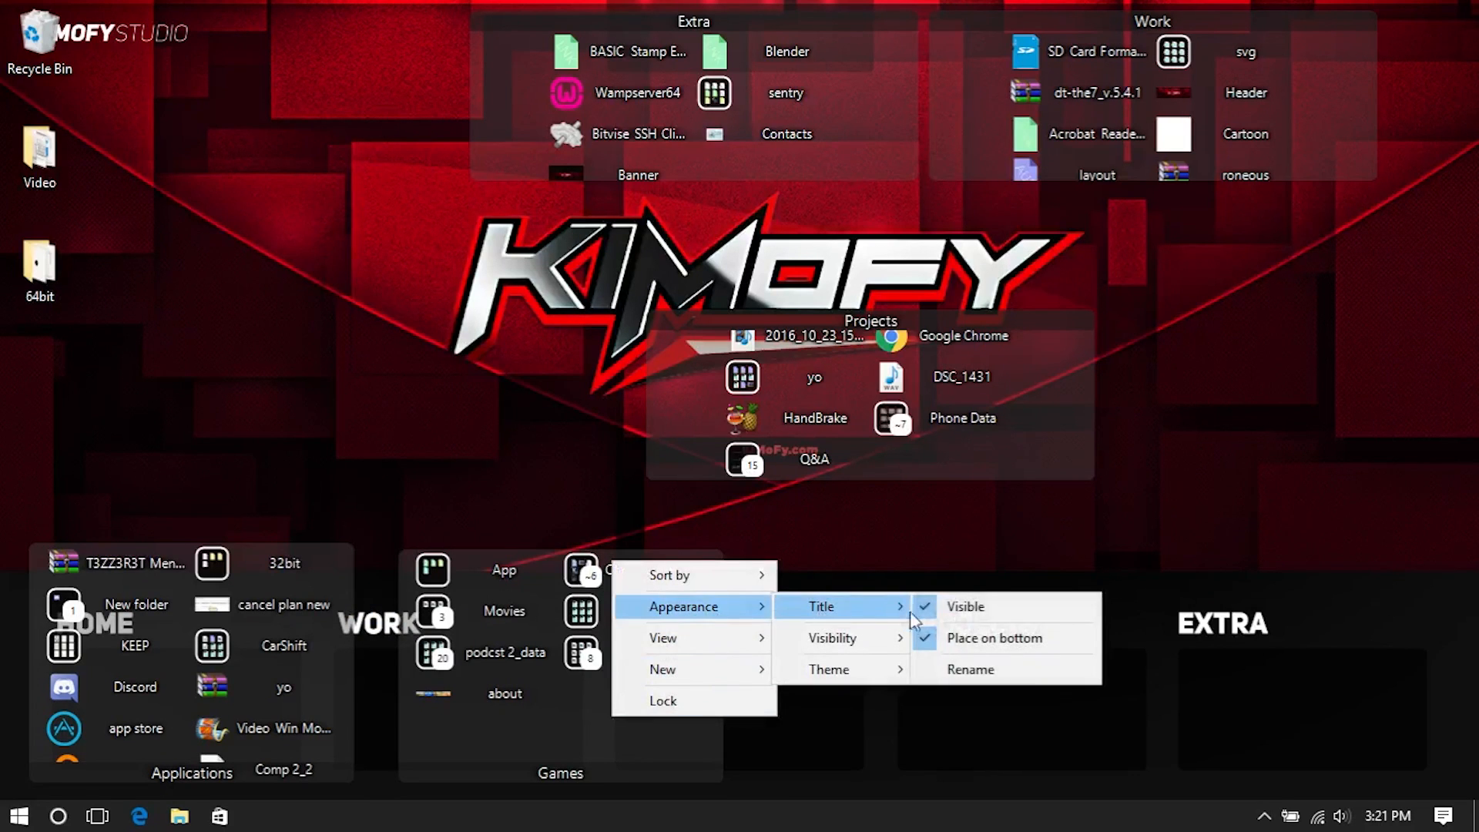
pyautogui.click(988, 616)
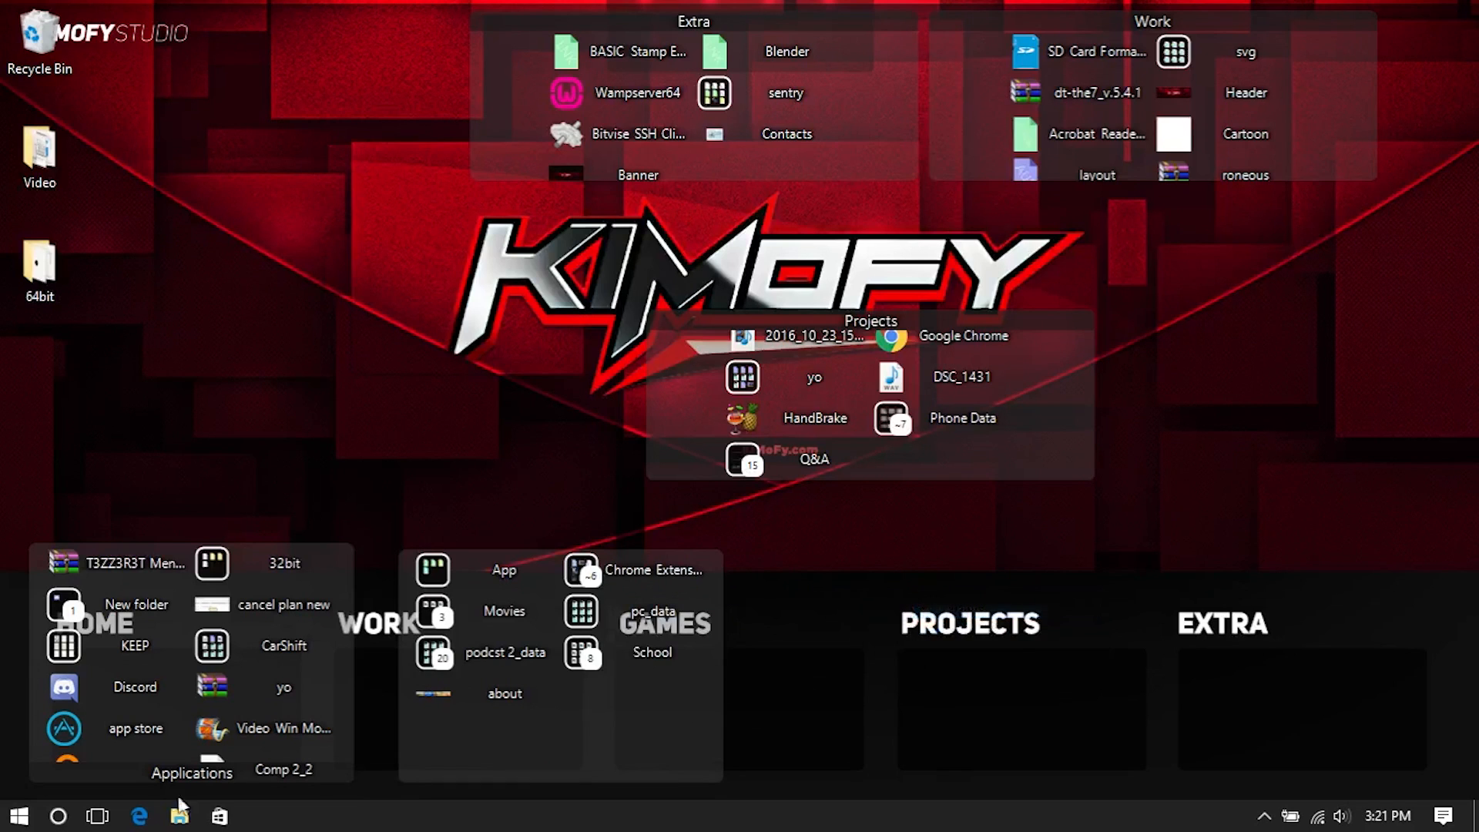
pyautogui.rightClick(350, 694)
pyautogui.moveTo(492, 576)
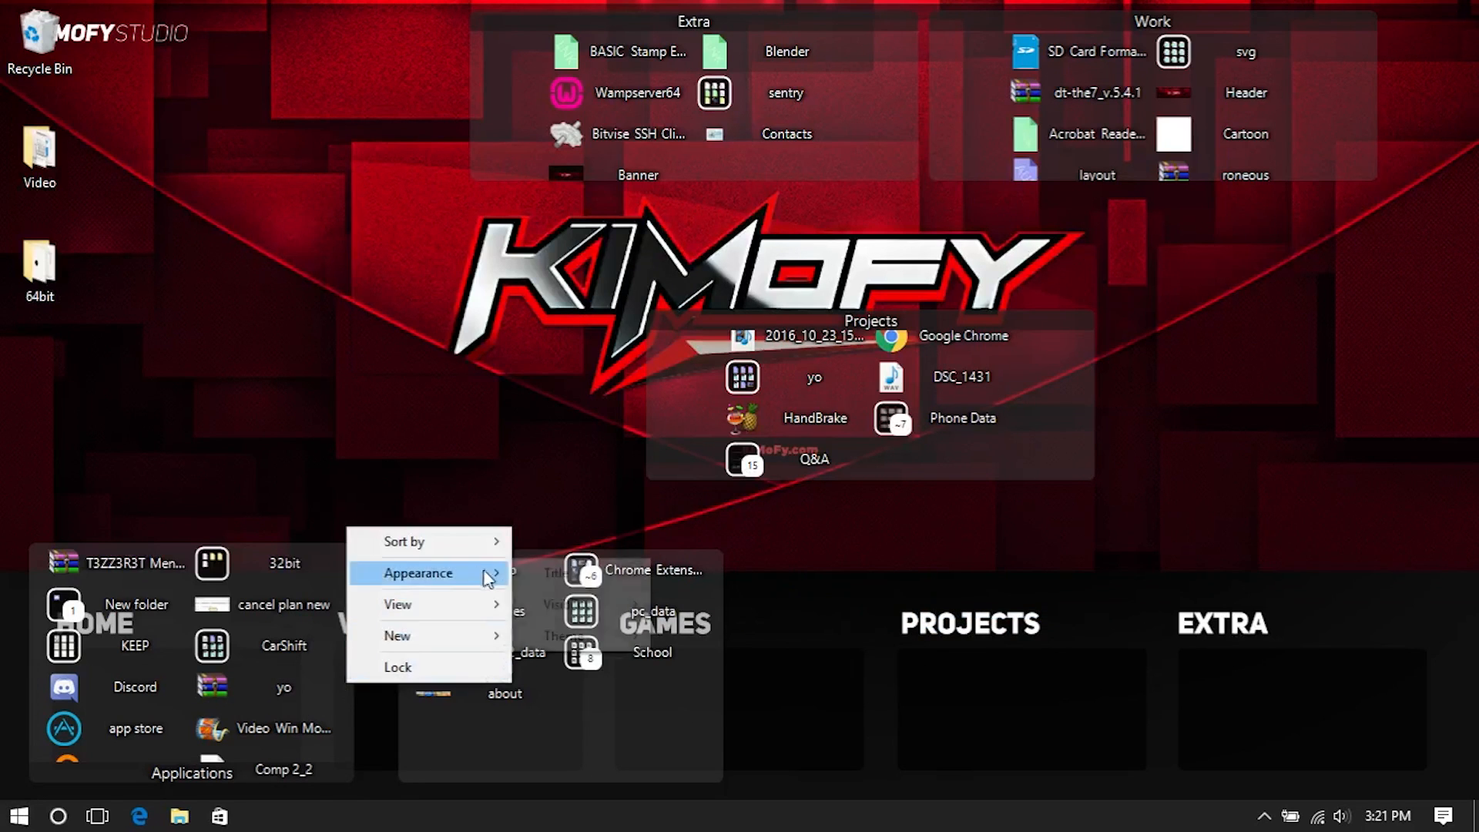
pyautogui.moveTo(609, 576)
pyautogui.click(676, 579)
pyautogui.rightClick(910, 465)
pyautogui.moveTo(1032, 512)
pyautogui.moveTo(1151, 519)
pyautogui.click(1235, 517)
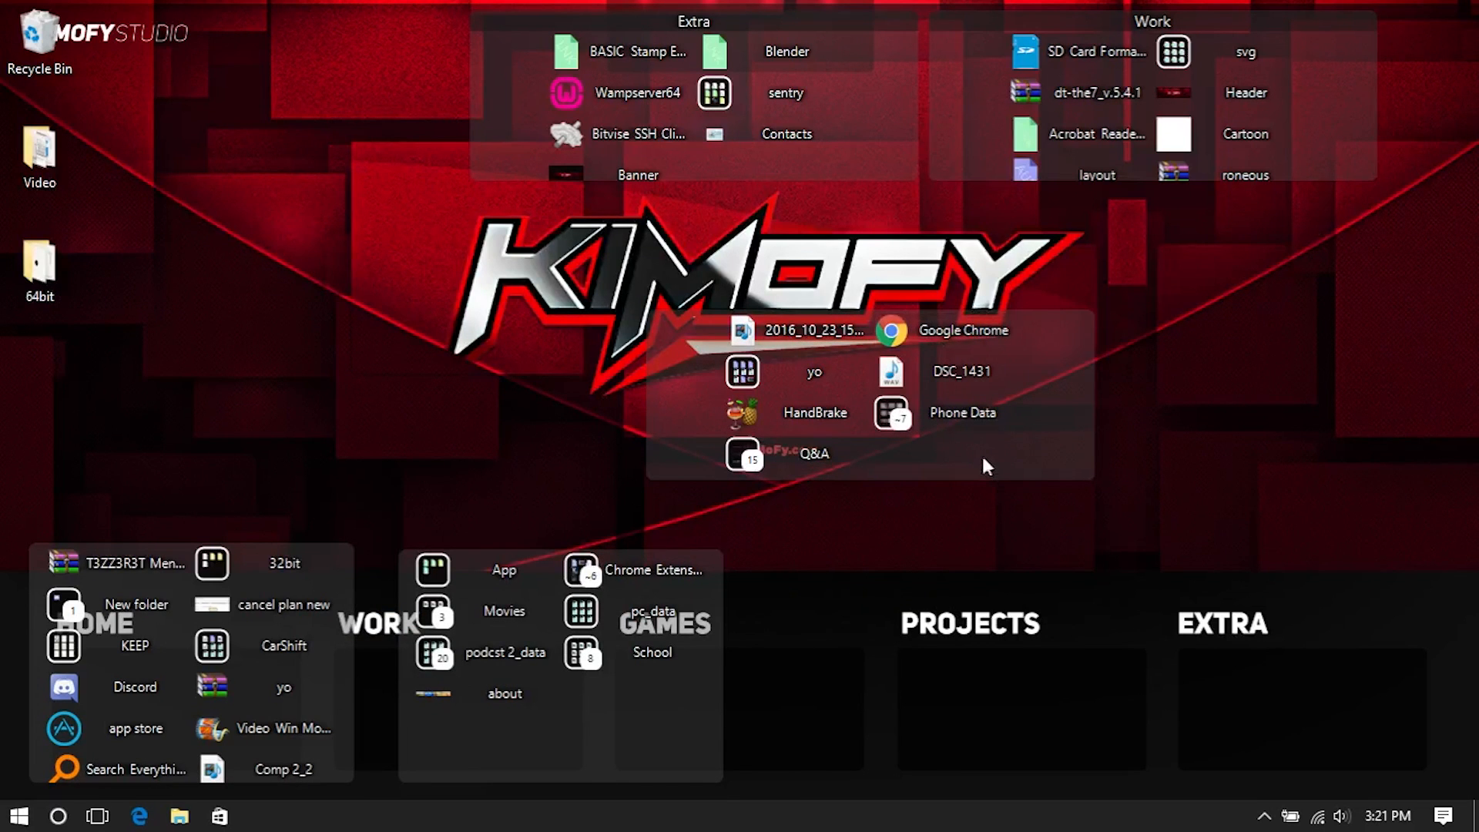
# Step: Apply the Square (dark) theme to the Projects container
pyautogui.rightClick(1023, 447)
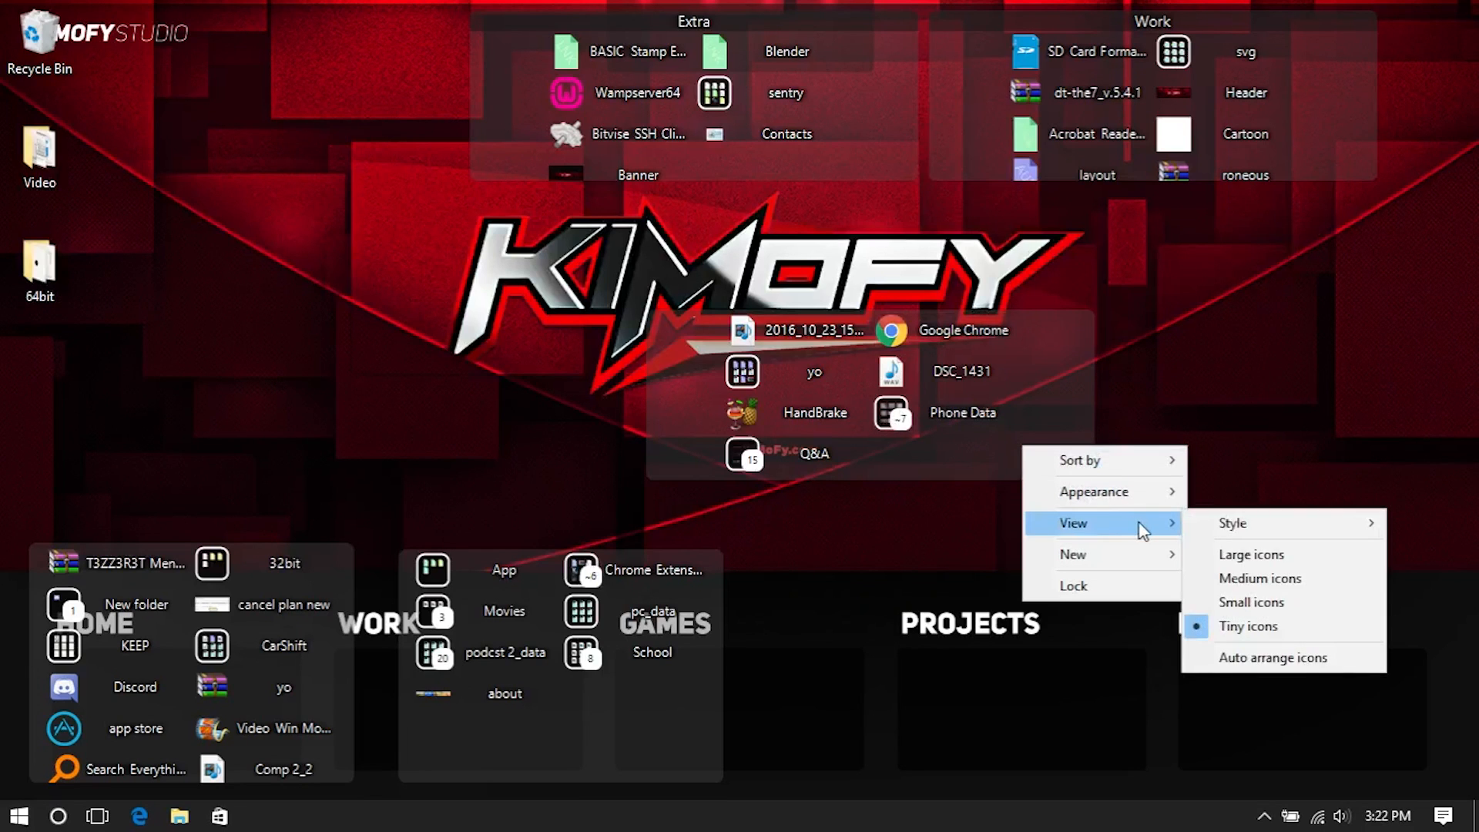
pyautogui.moveTo(1152, 497)
pyautogui.moveTo(1268, 557)
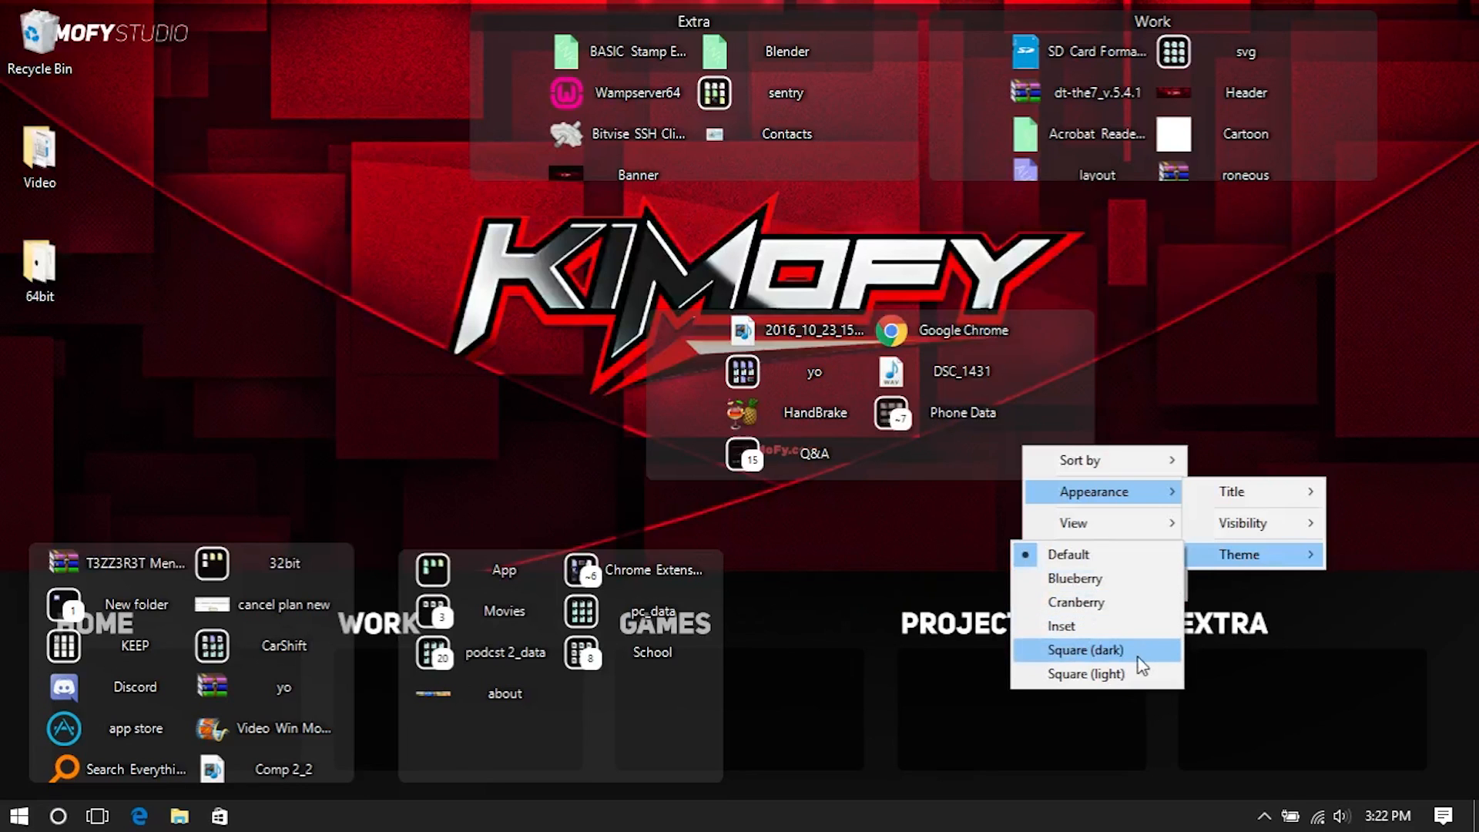
pyautogui.click(1138, 654)
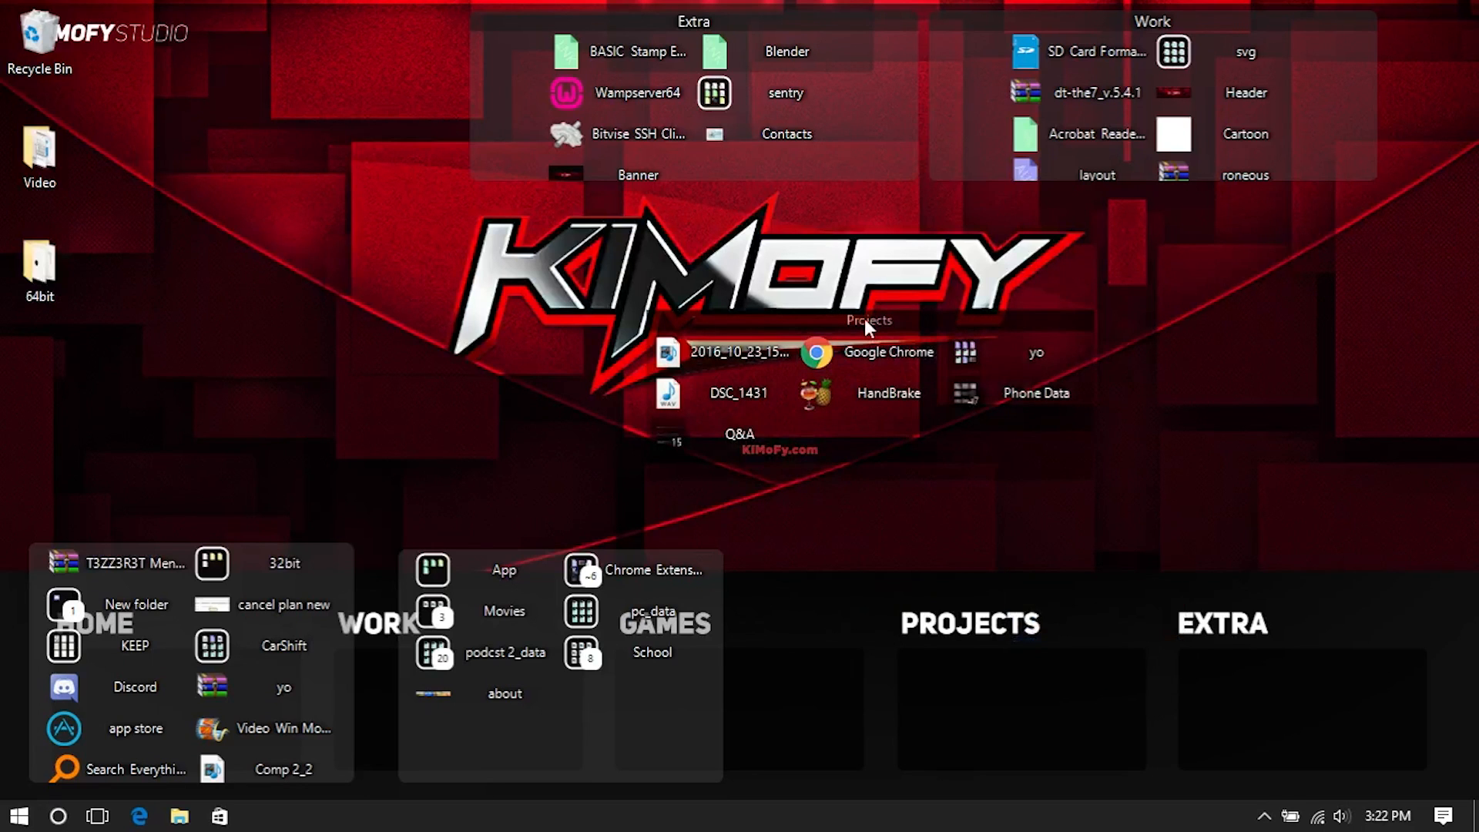
# Step: Rename the Projects container to a blank title and move it down below the wallpaper logo
pyautogui.doubleClick(864, 317)
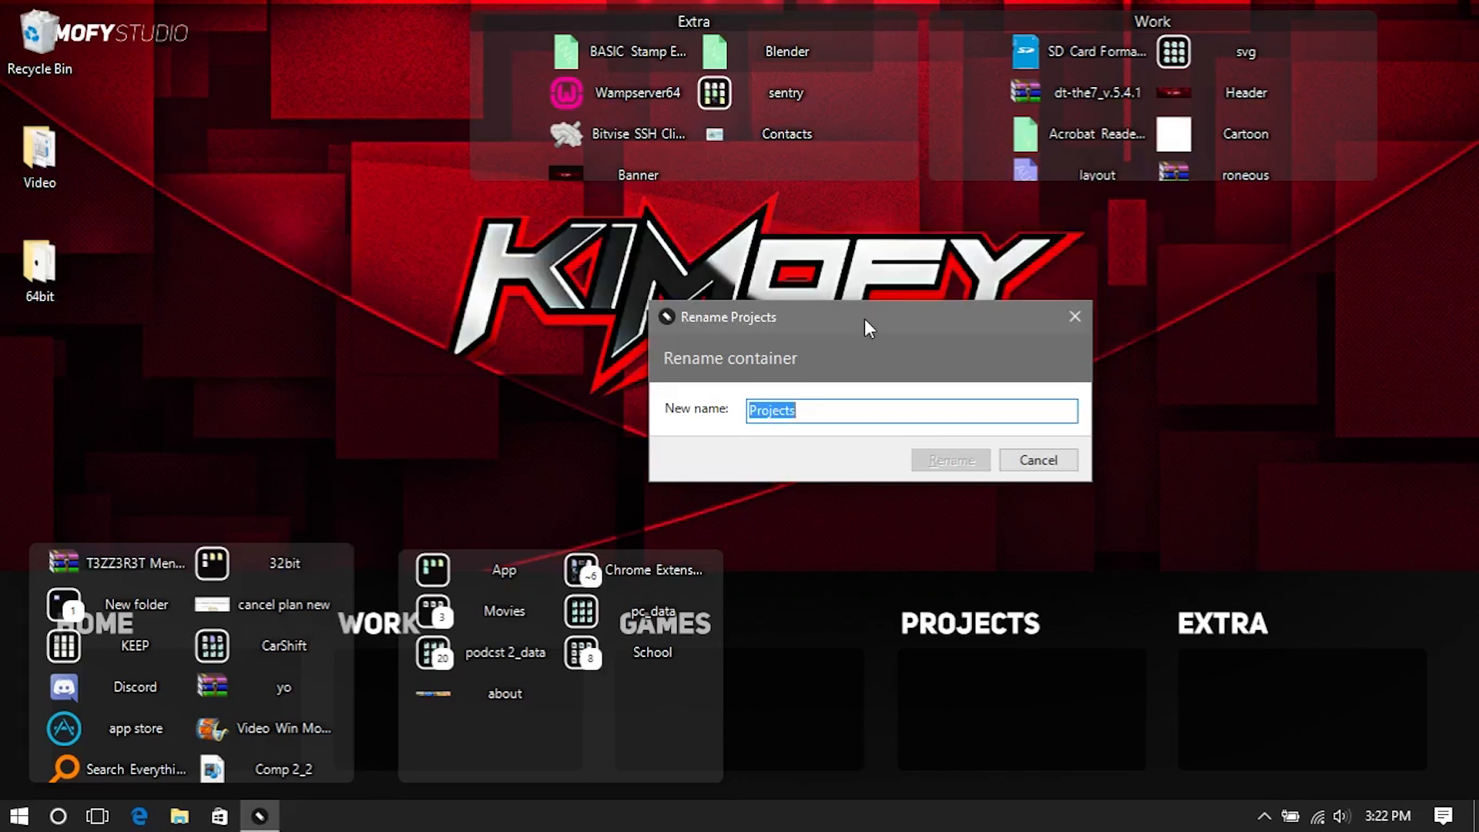
pyautogui.press('BackSpace')
pyautogui.click(940, 463)
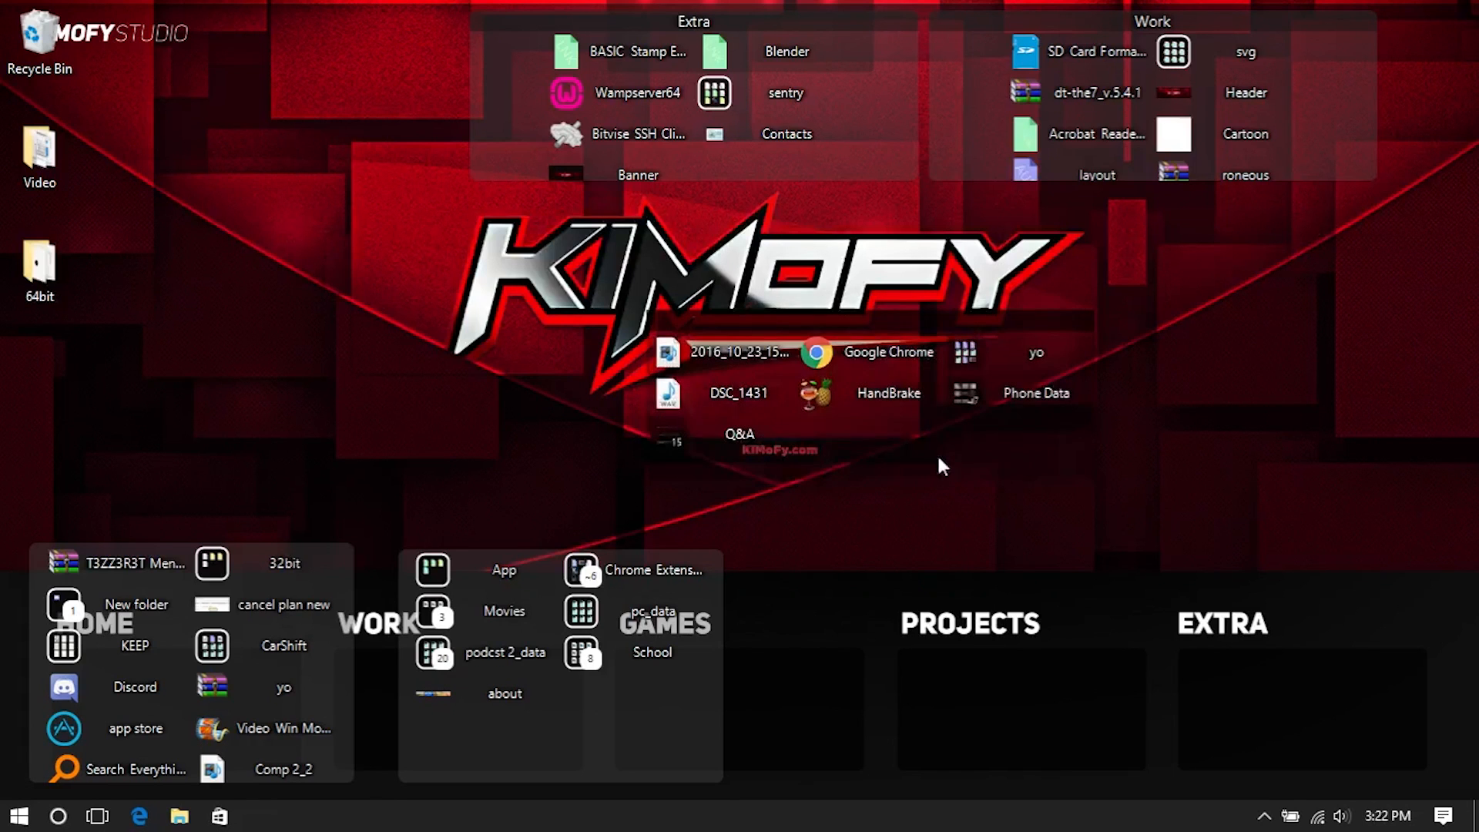
pyautogui.moveTo(949, 310); pyautogui.dragTo(1071, 412)
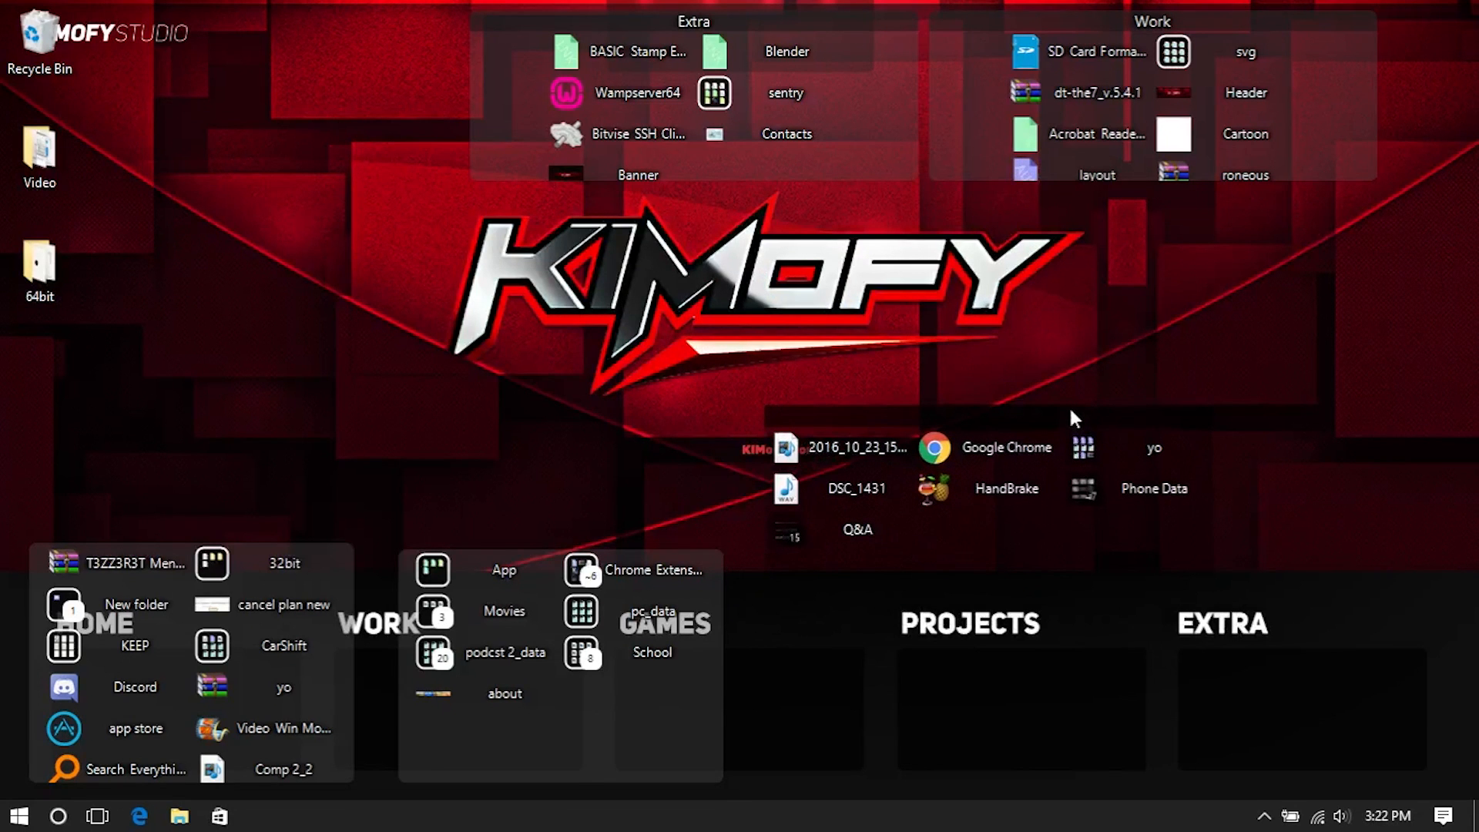
# Step: Apply the Square (dark) theme to the Games and Applications containers
pyautogui.rightClick(645, 721)
pyautogui.moveTo(739, 614)
pyautogui.moveTo(873, 678)
pyautogui.click(1015, 770)
pyautogui.rightClick(345, 724)
pyautogui.moveTo(435, 614)
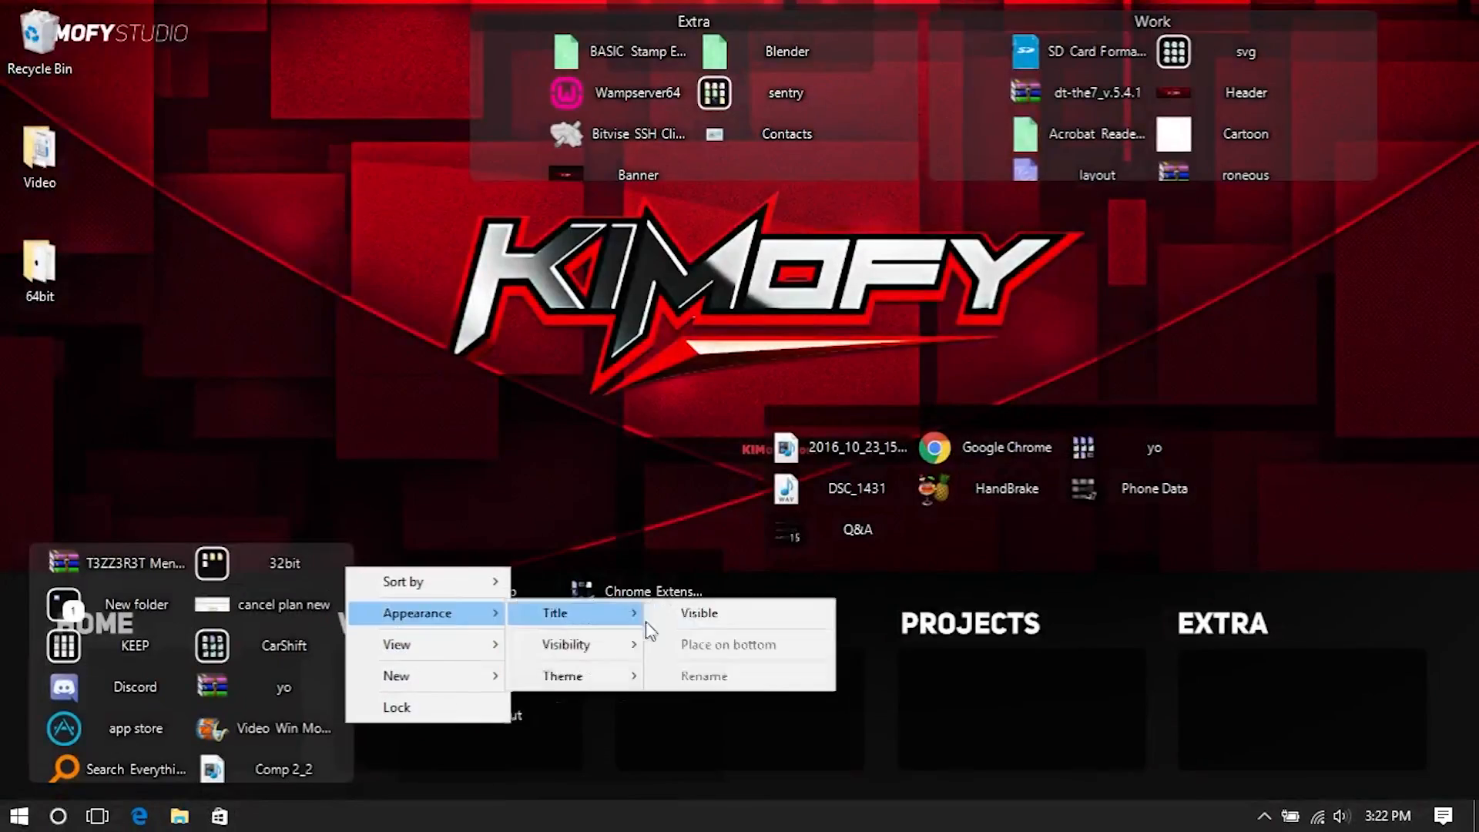
pyautogui.click(713, 772)
# Step: Blank the Work container's title and fit the Applications container into the wallpaper's HOME box
pyautogui.doubleClick(1222, 27)
pyautogui.click(1320, 160)
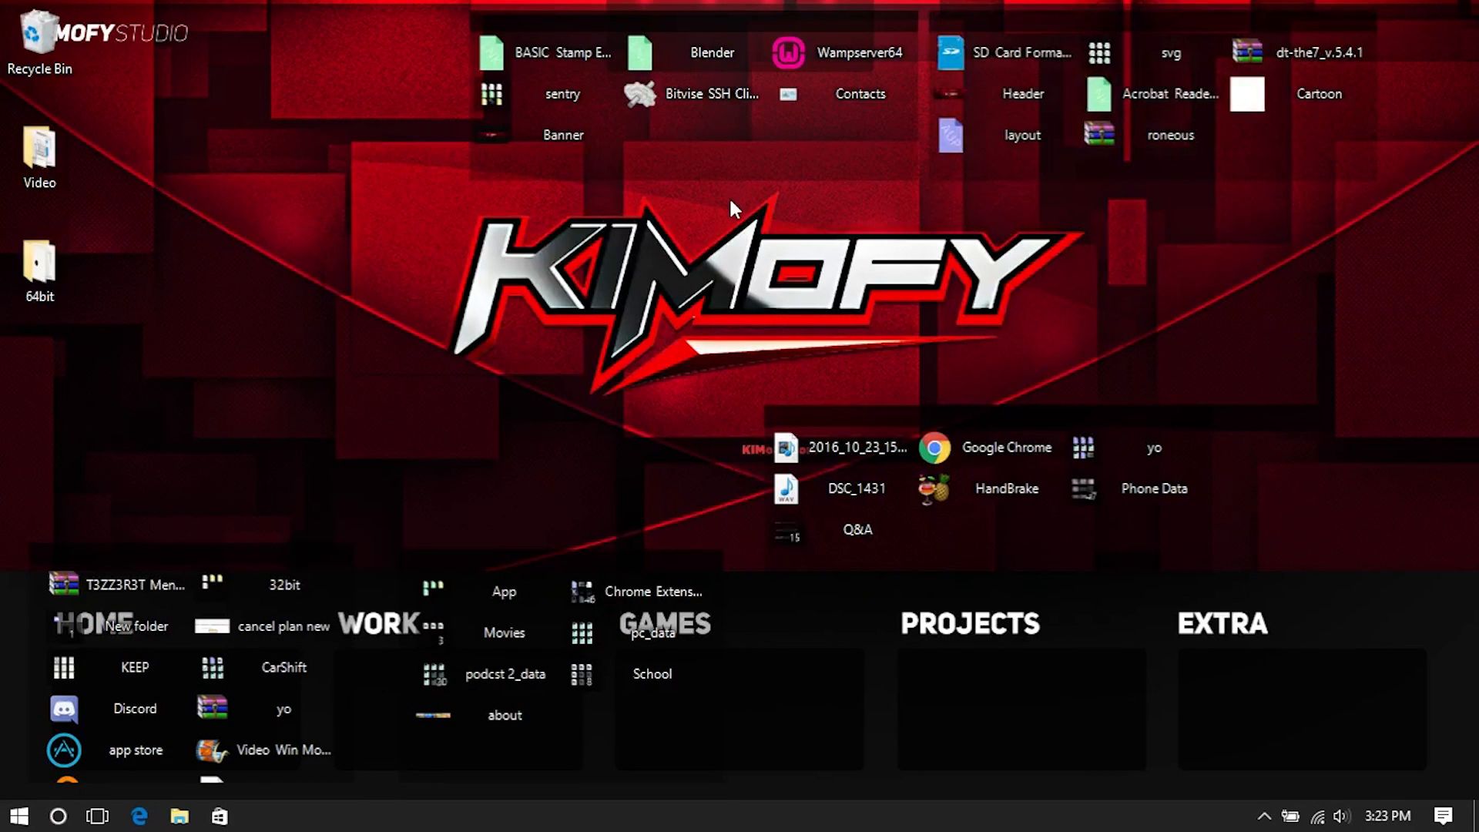
pyautogui.moveTo(230, 558); pyautogui.dragTo(257, 647)
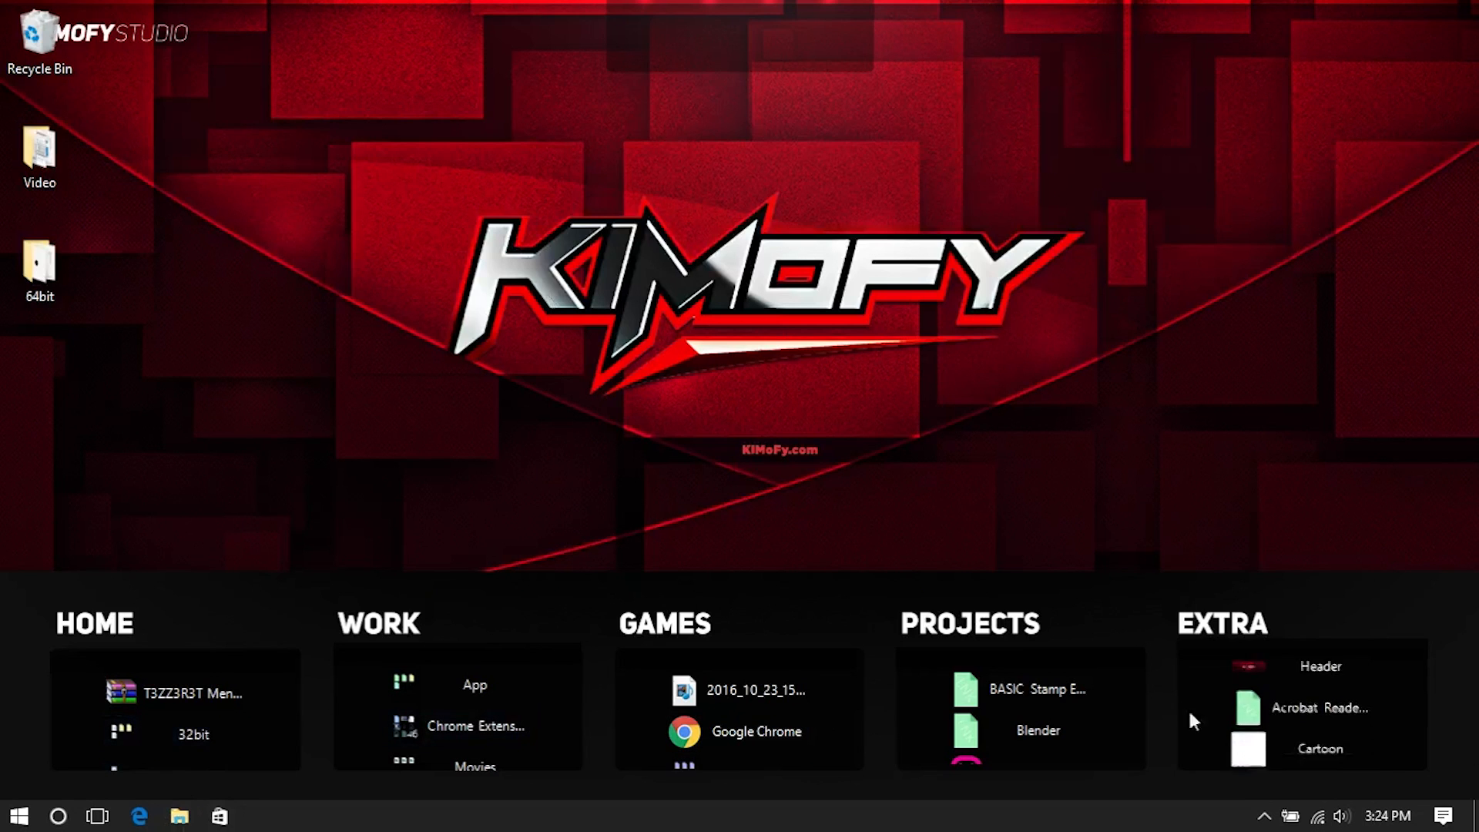
# Step: Scroll through the icons in the containers placed on the HOME, WORK, GAMES, PROJECTS and EXTRA boxes to check their contents
pyautogui.scroll(-1, 1282, 691)
pyautogui.scroll(-3, 1049, 695)
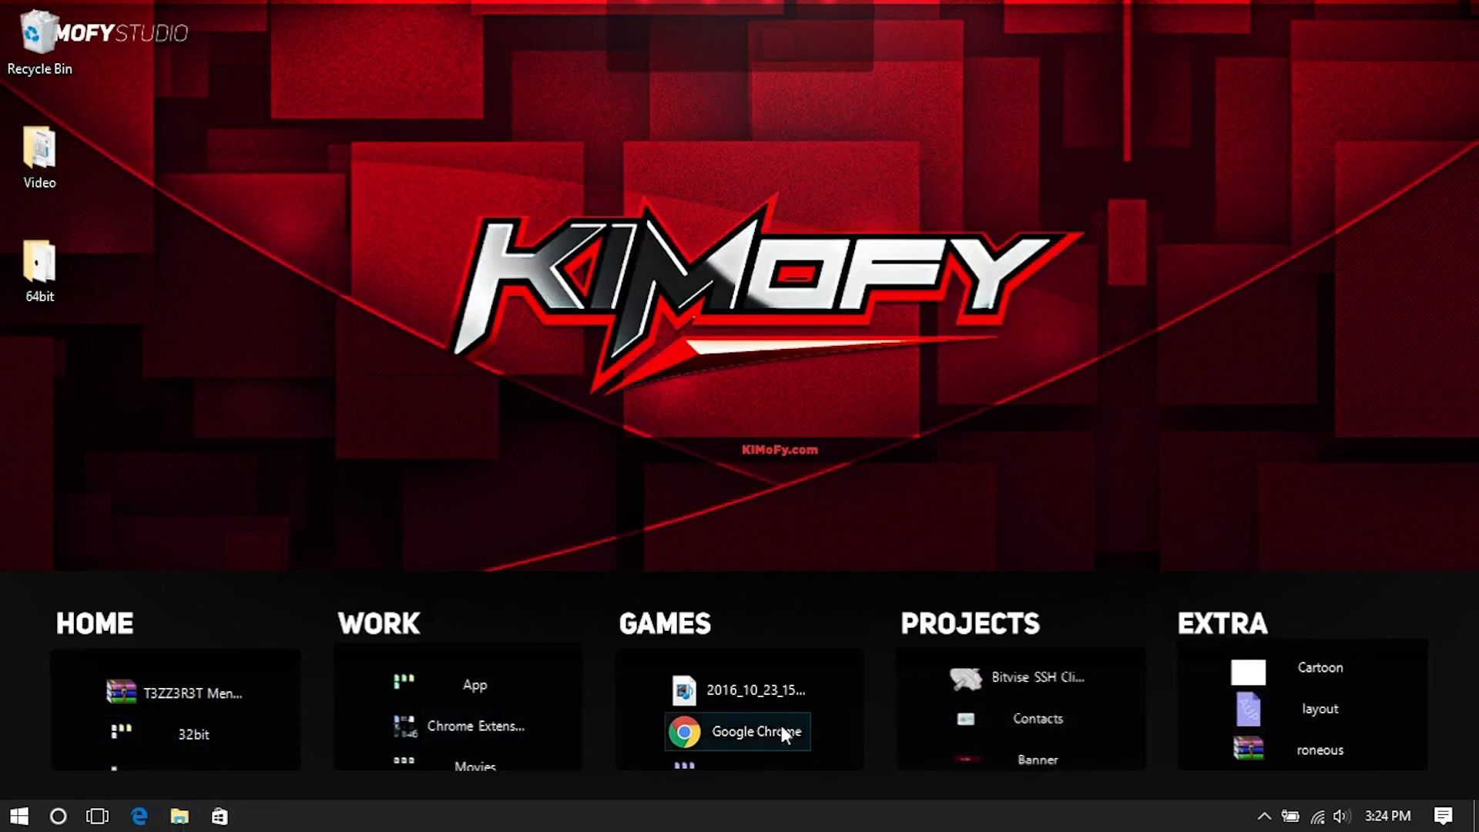
pyautogui.scroll(-3, 781, 725)
pyautogui.scroll(-3, 521, 724)
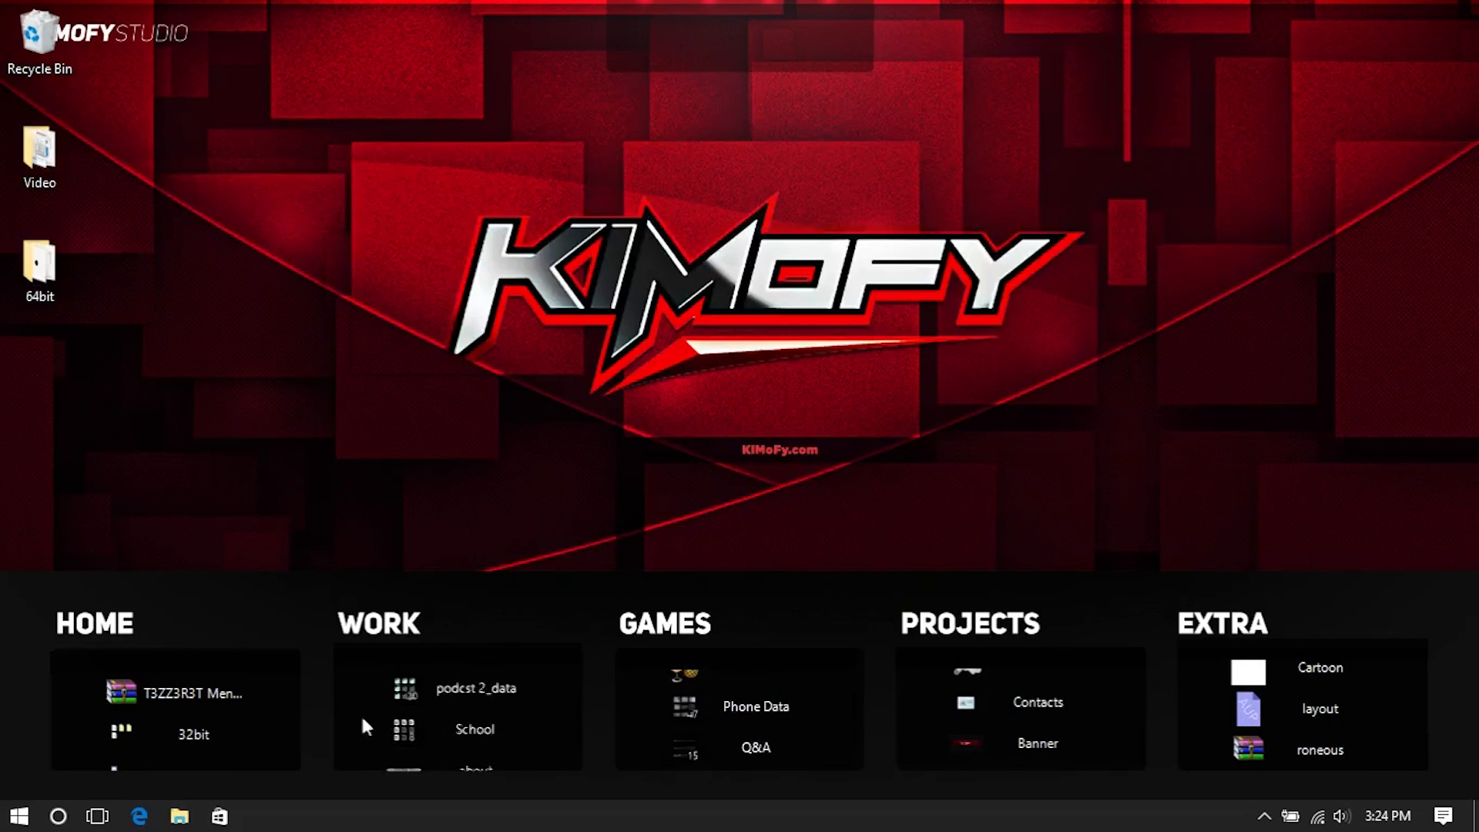
pyautogui.scroll(-2, 279, 723)
pyautogui.scroll(-5, 279, 723)
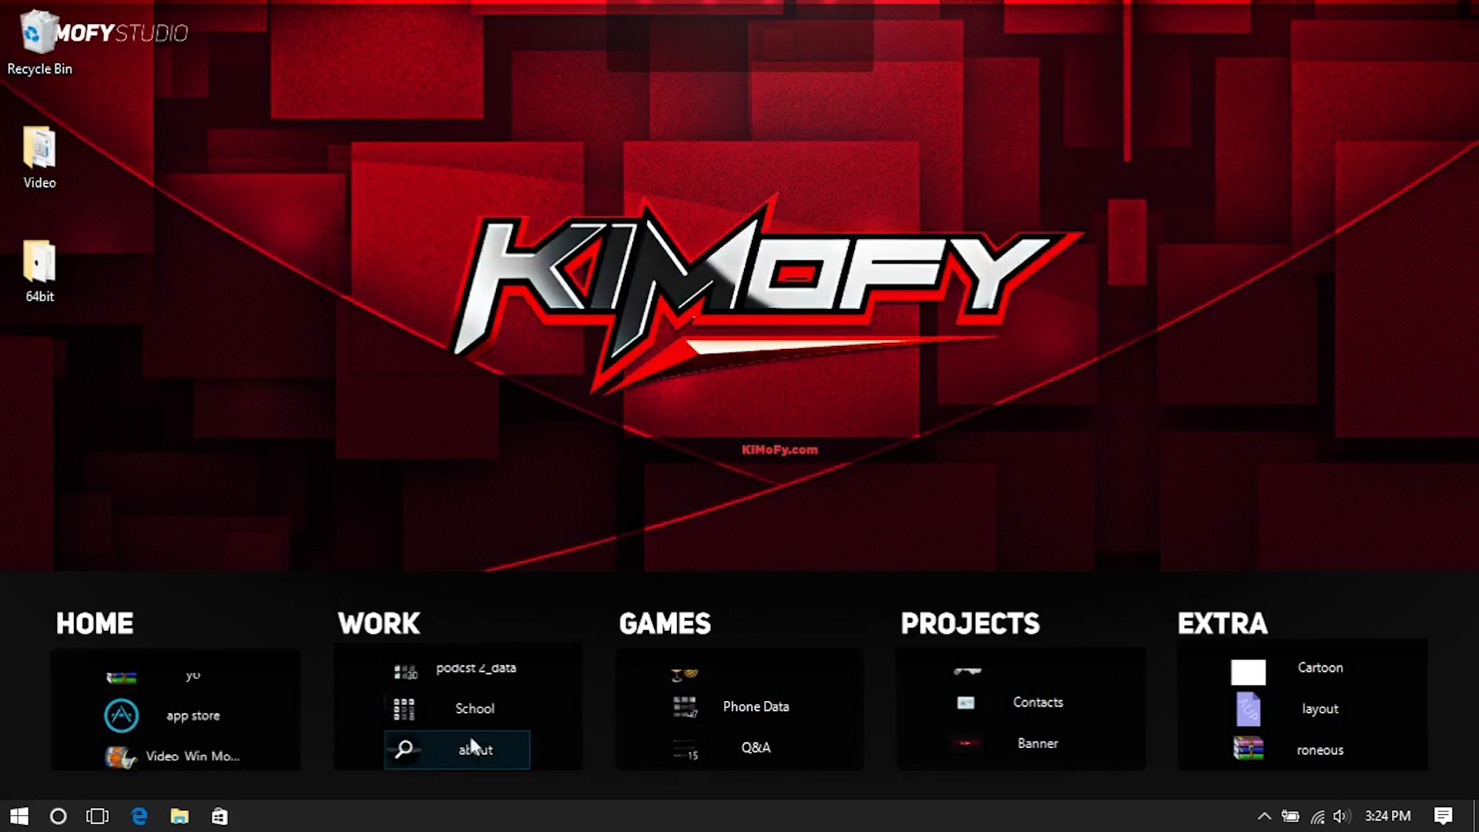
pyautogui.scroll(-1, 543, 704)
pyautogui.scroll(2, 1338, 727)
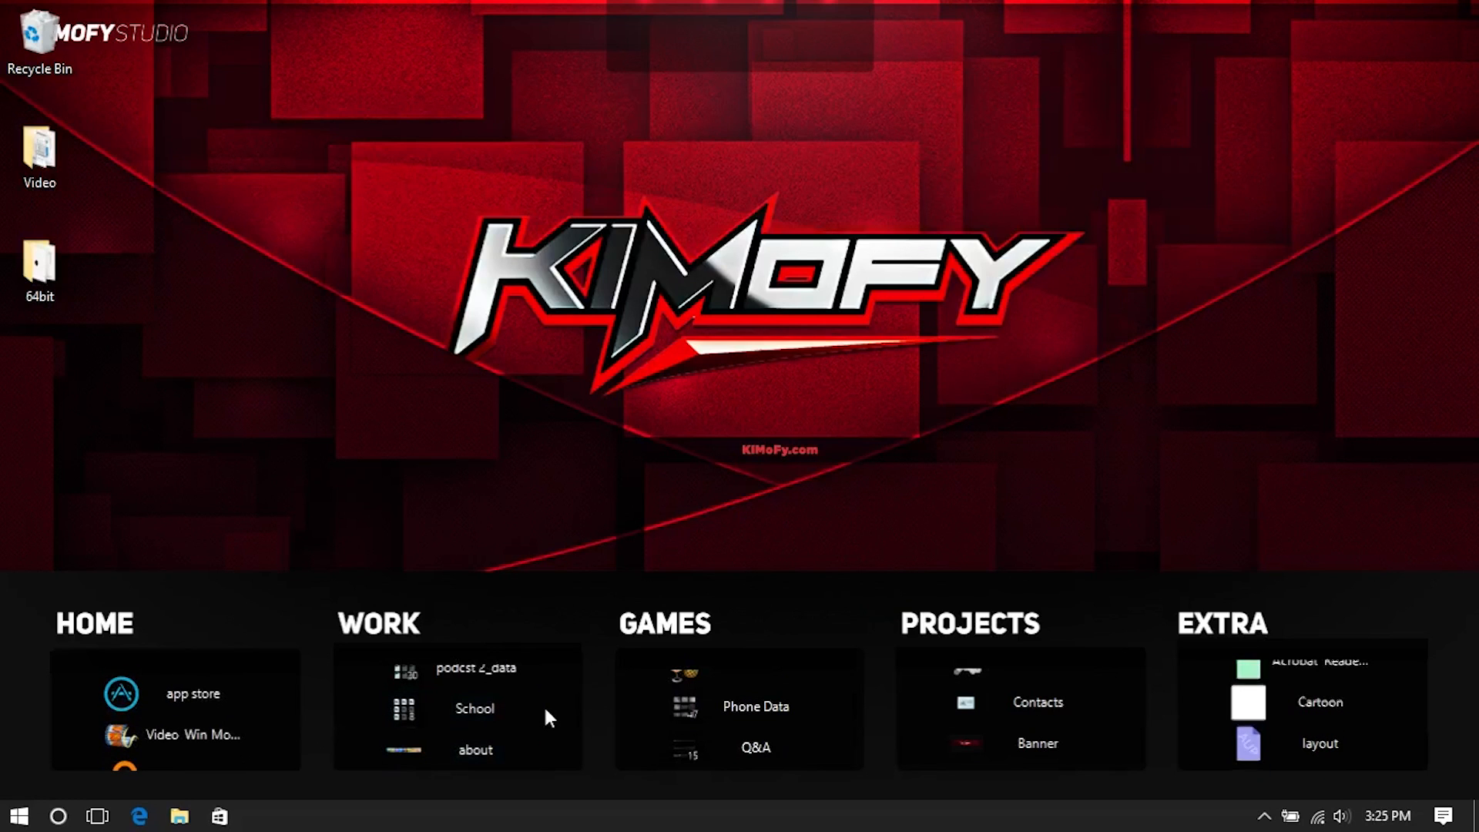
pyautogui.scroll(1, 1338, 727)
pyautogui.scroll(-2, 1319, 725)
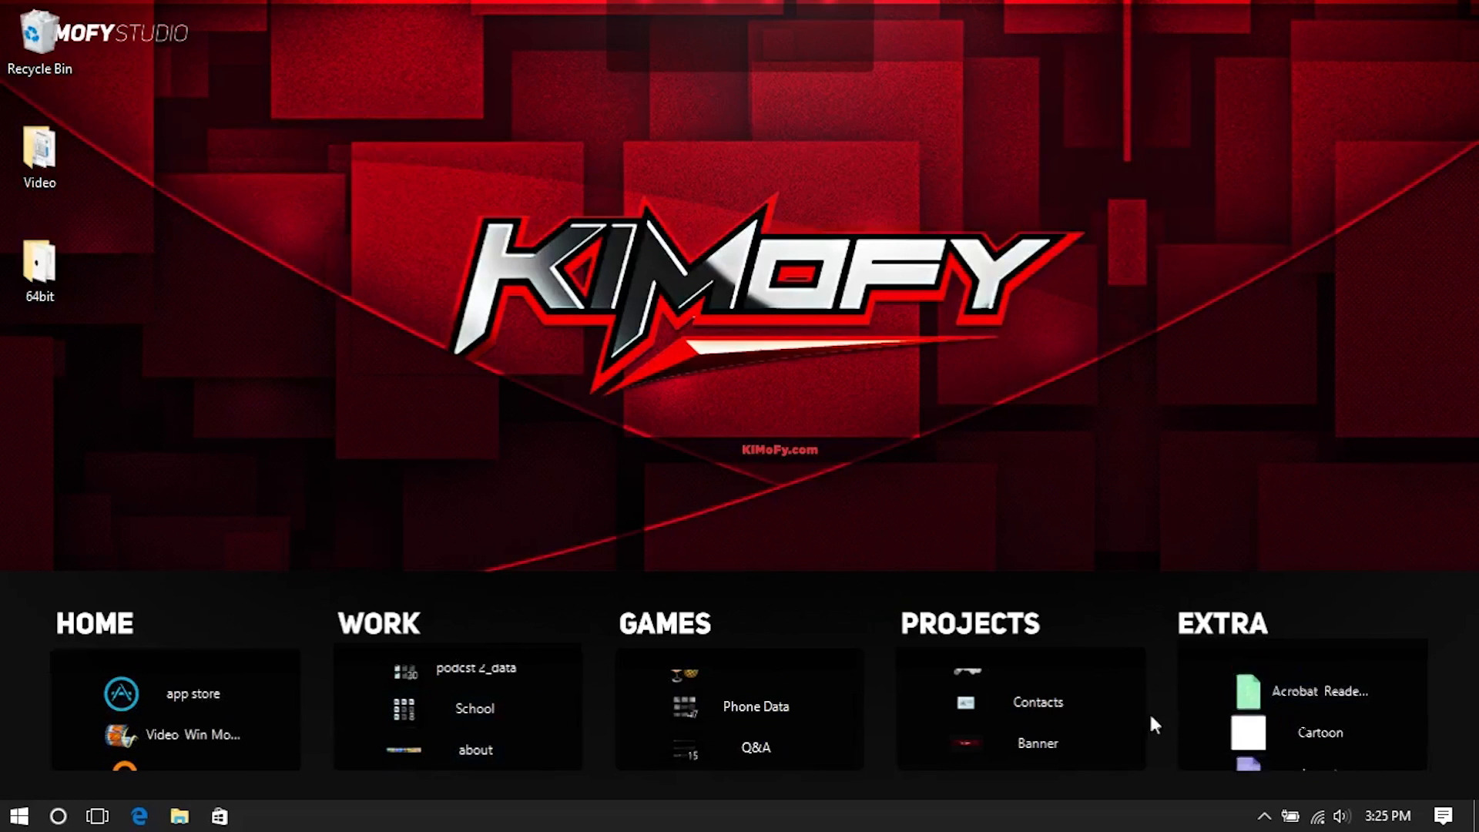
pyautogui.scroll(1, 1140, 714)
pyautogui.scroll(1, 1142, 724)
pyautogui.scroll(-1, 1142, 724)
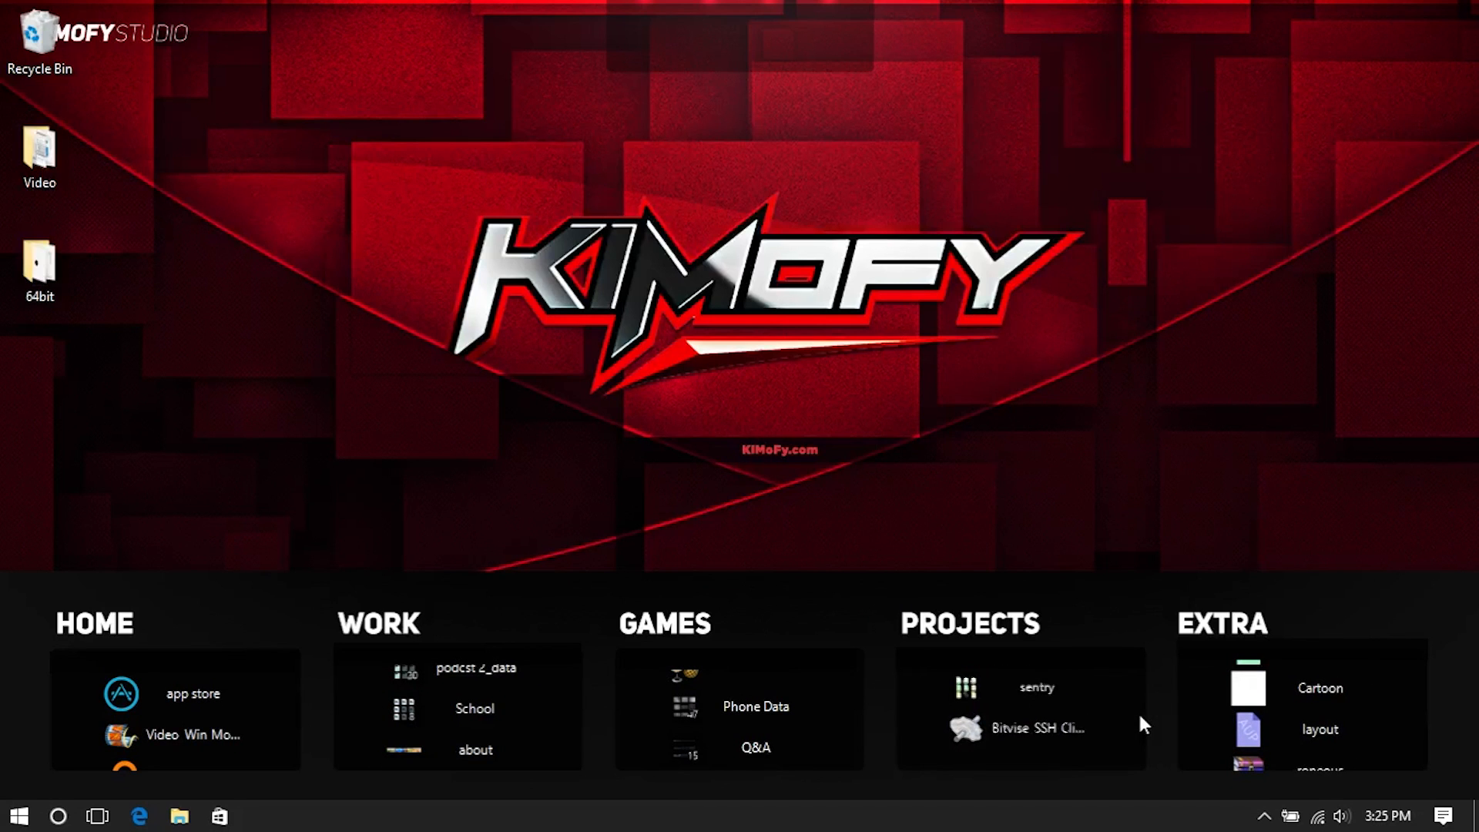
pyautogui.scroll(1, 1142, 724)
pyautogui.scroll(-2, 1138, 711)
pyautogui.scroll(1, 1117, 717)
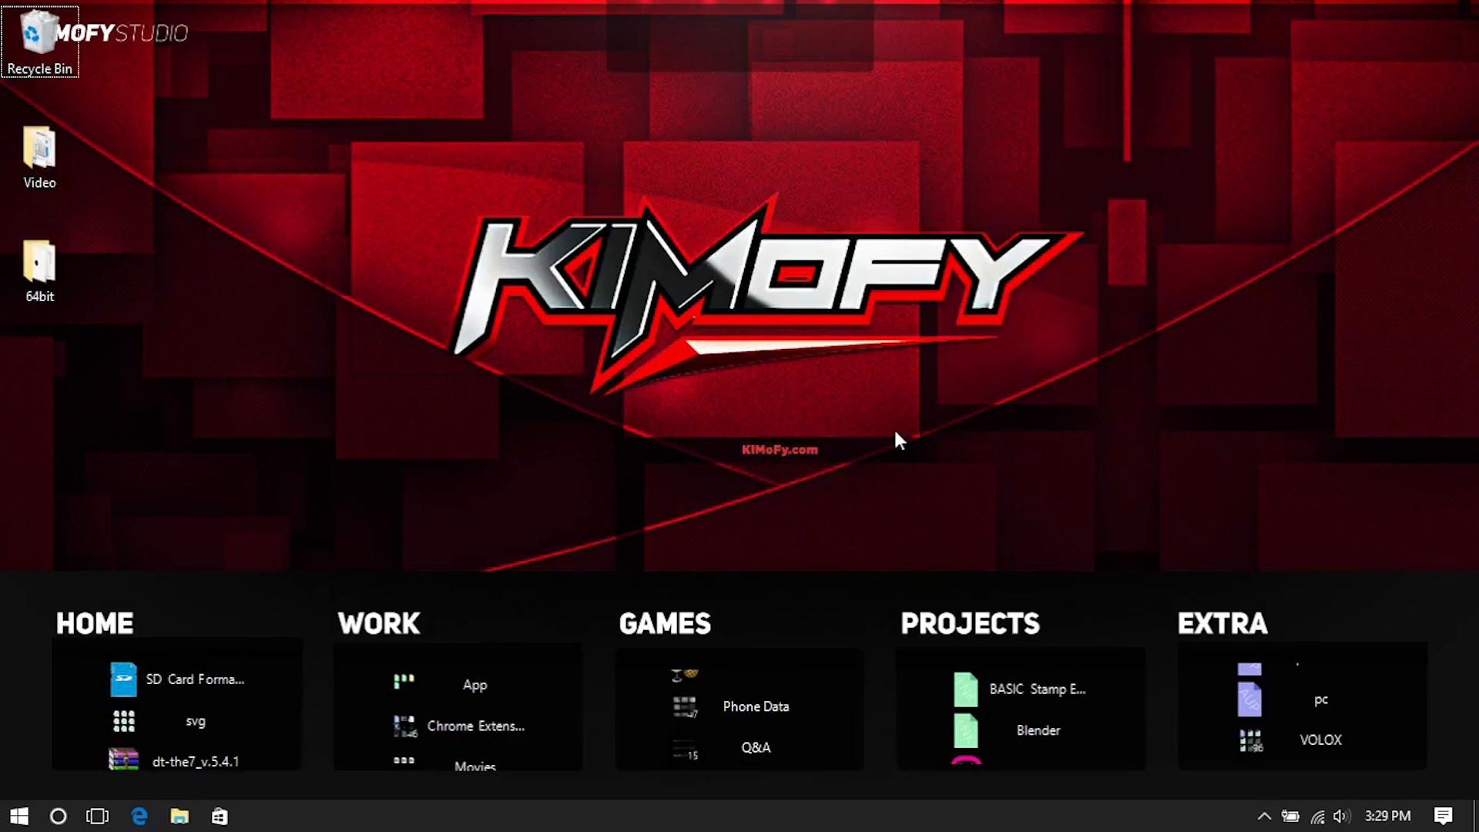
pyautogui.moveTo(400, 436); pyautogui.dragTo(1012, 369)
pyautogui.rightClick(453, 324)
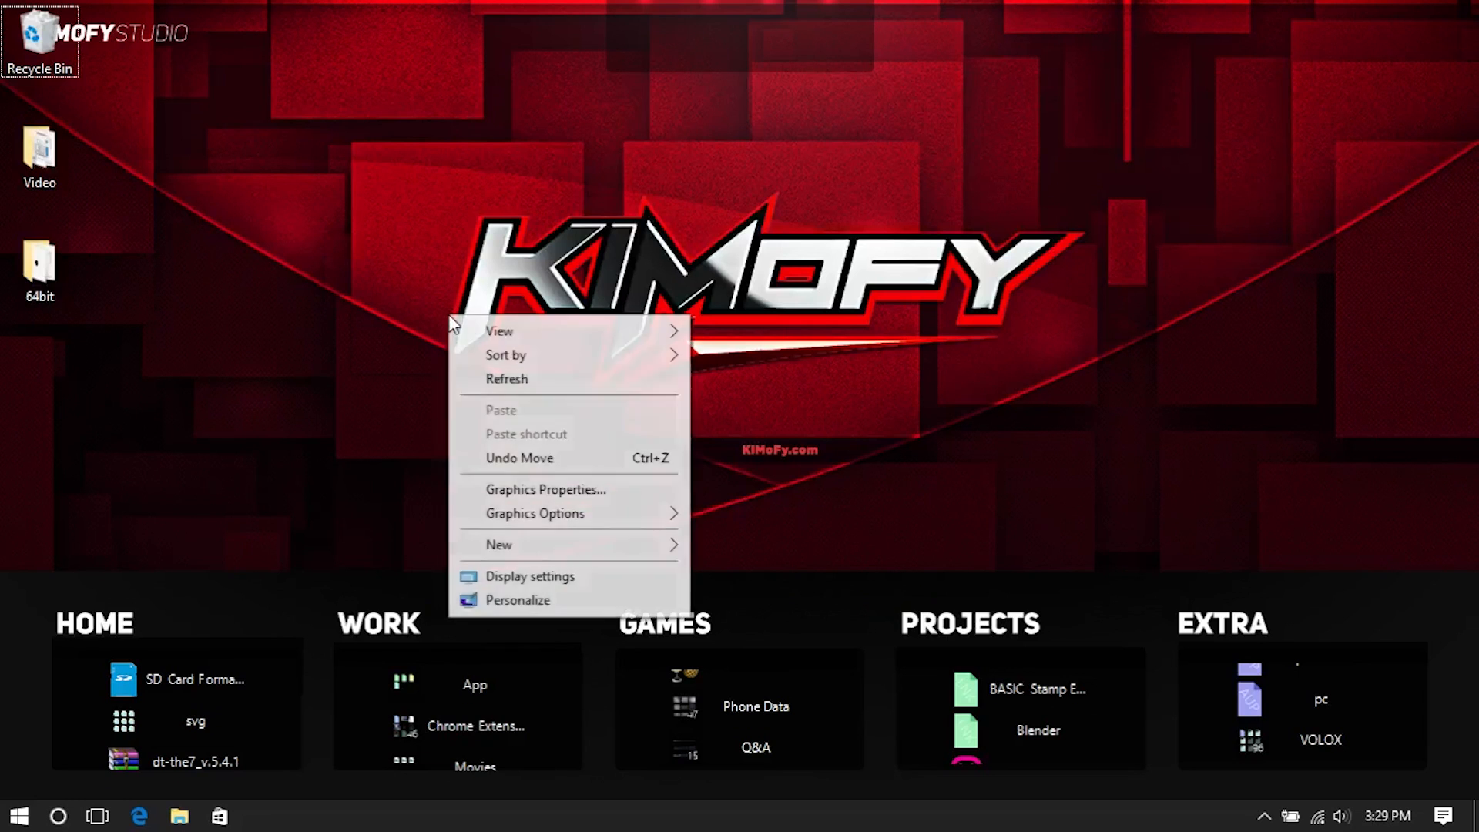
pyautogui.click(391, 310)
# Step: Start adding a new place in Nimi Places and browse to the Containers folder inside .Nimi Places
pyautogui.click(1264, 817)
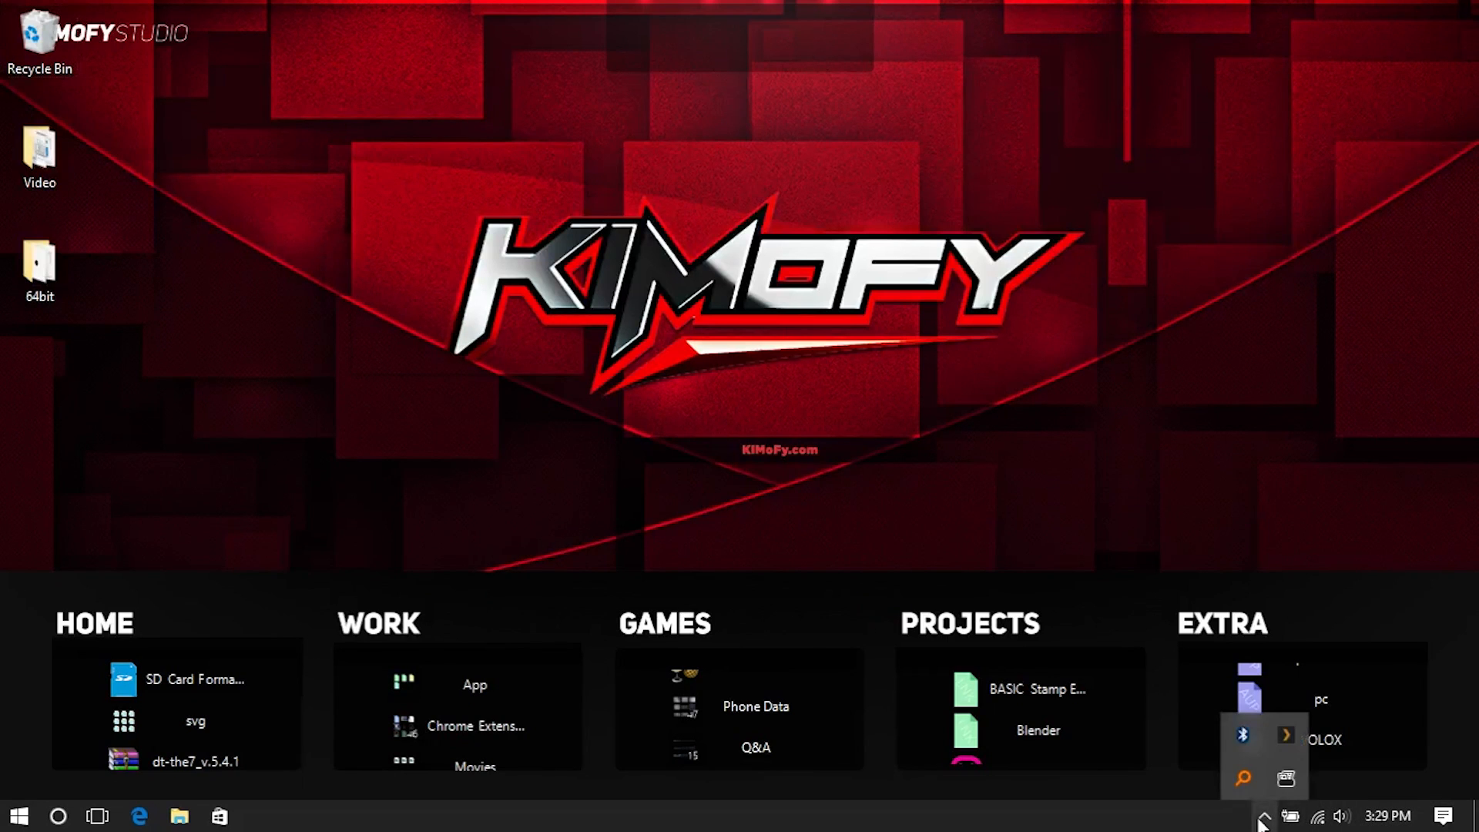
pyautogui.click(1285, 778)
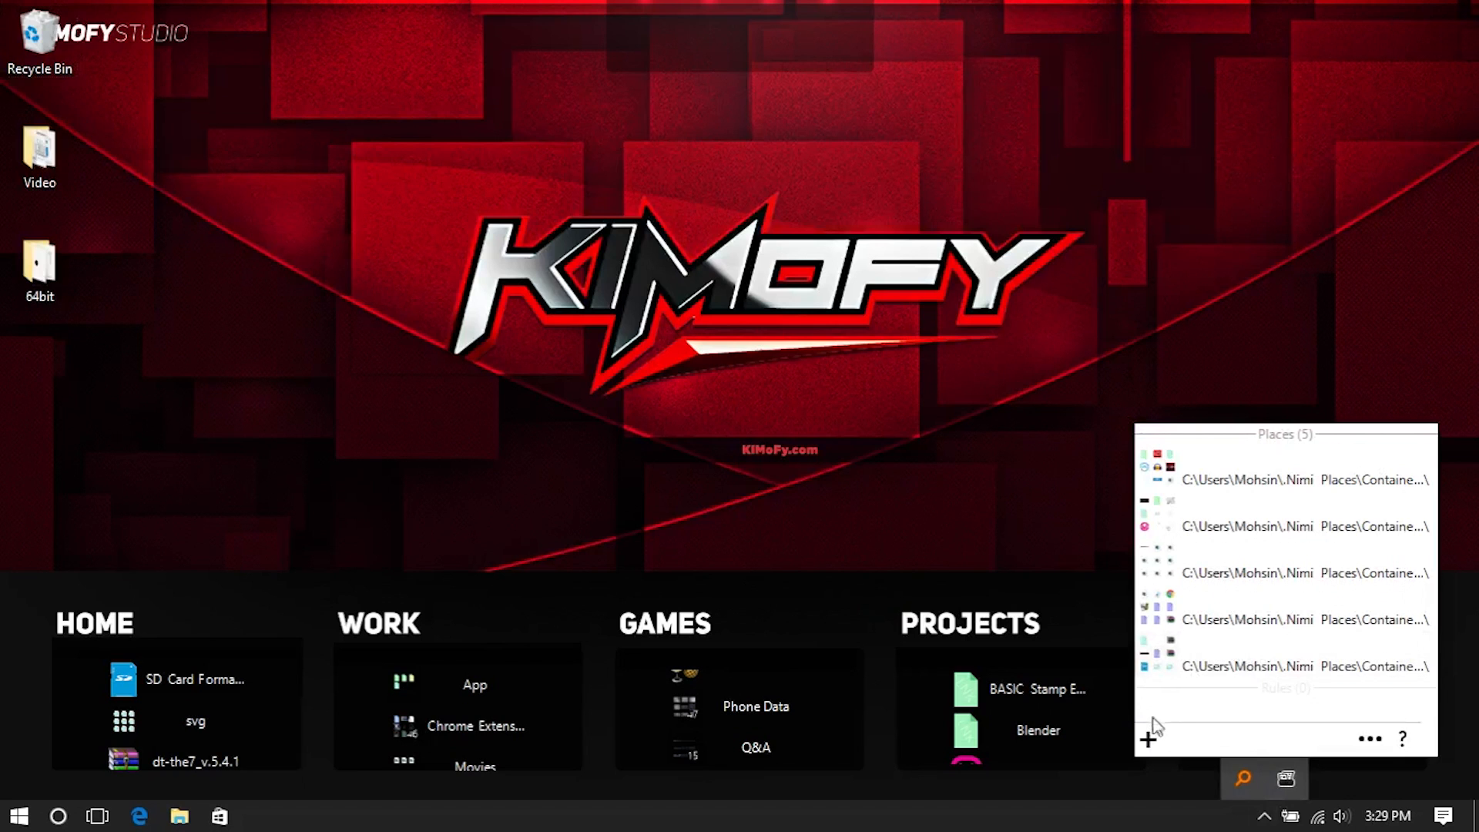
pyautogui.click(1148, 740)
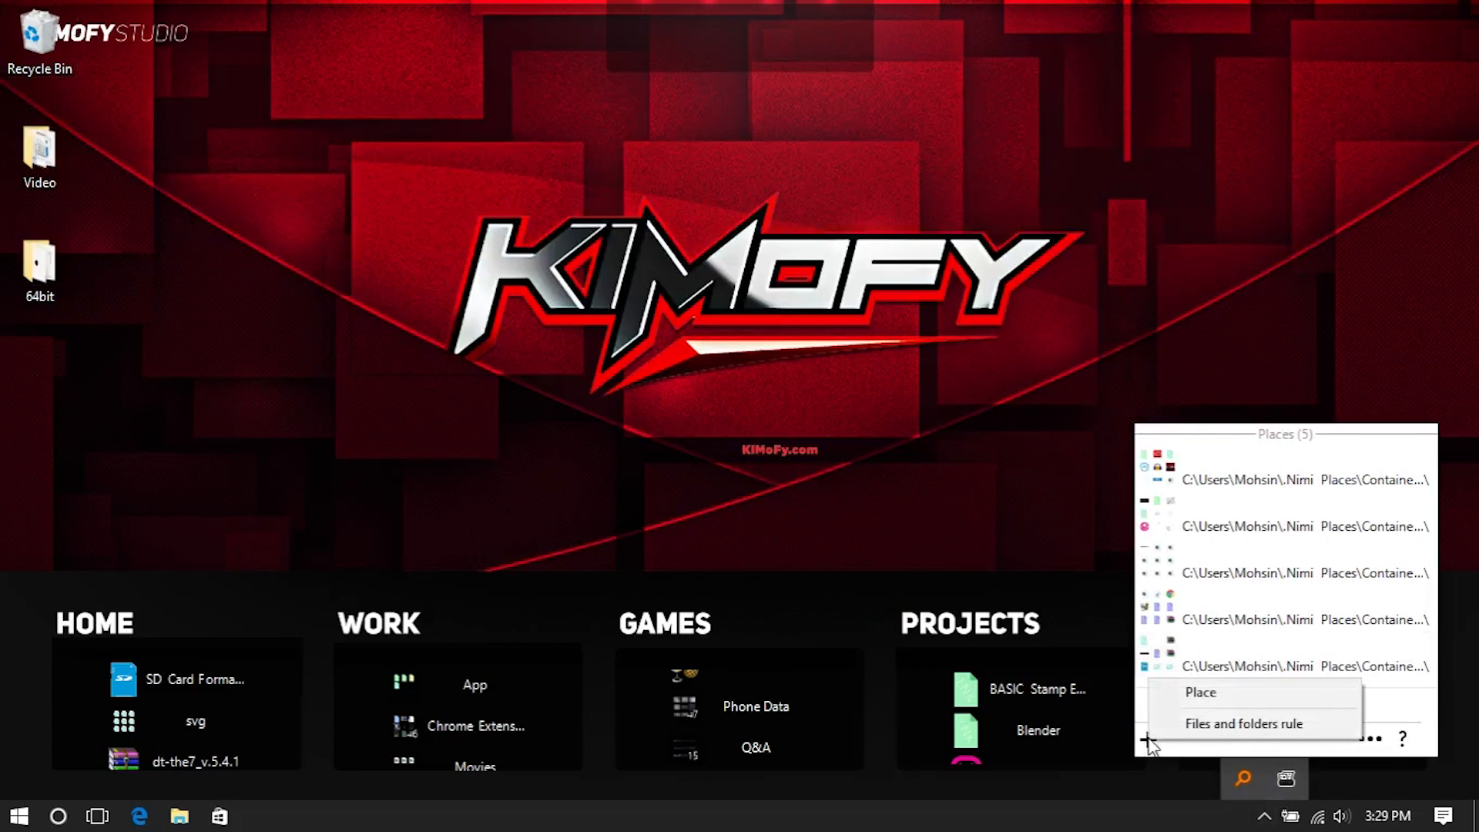
pyautogui.click(1200, 692)
pyautogui.click(603, 402)
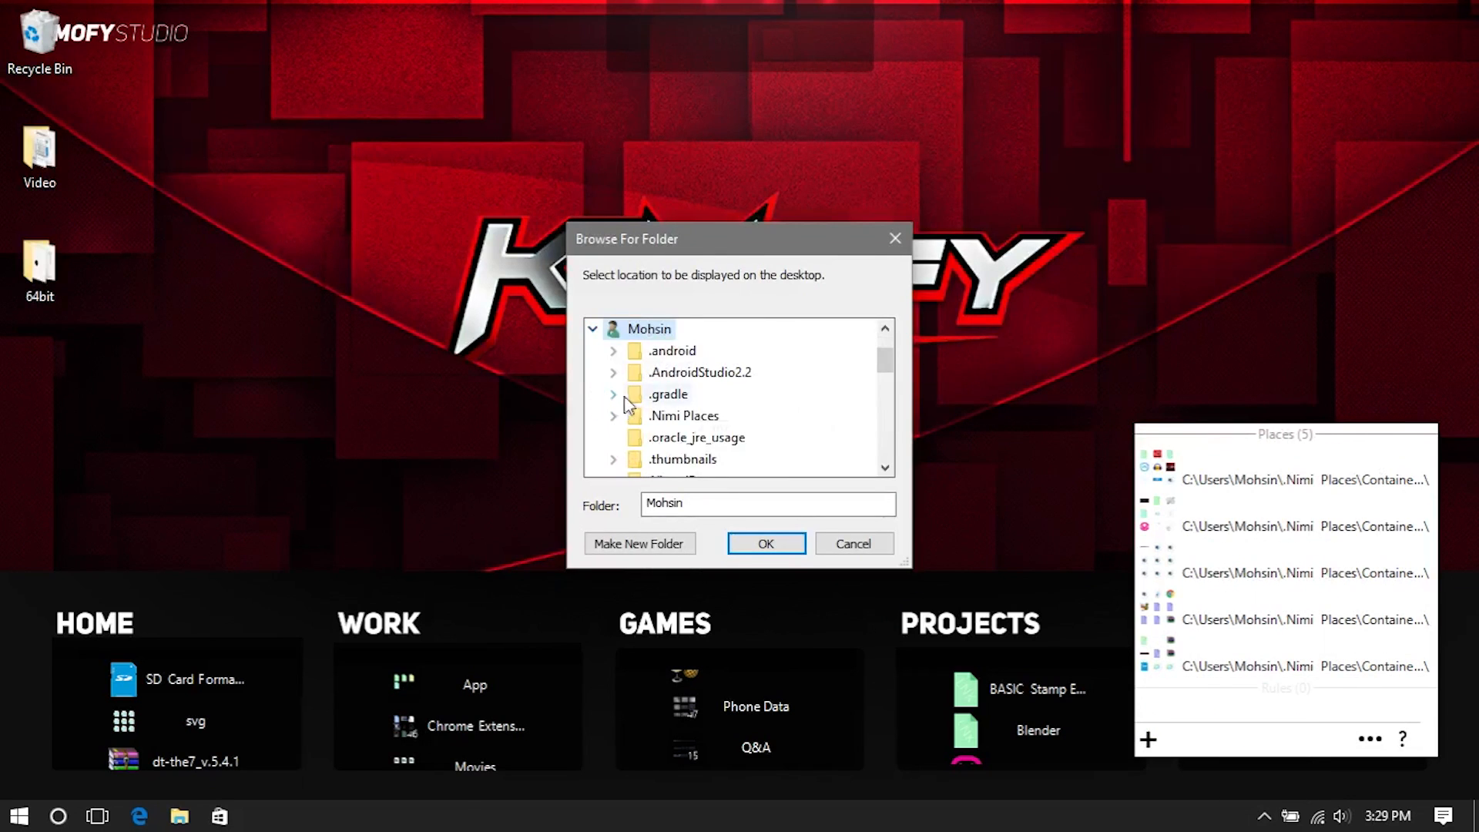
pyautogui.doubleClick(678, 418)
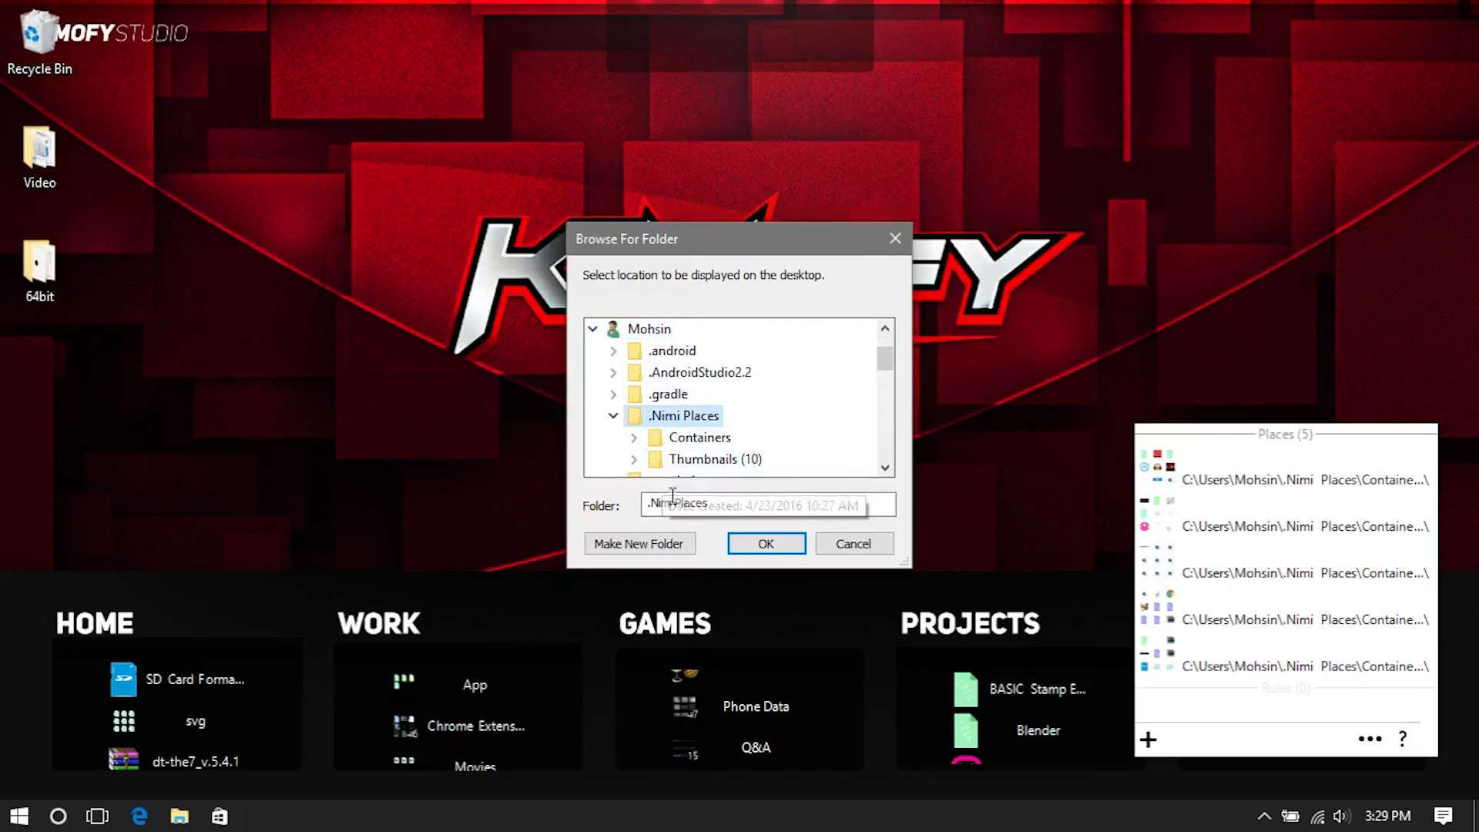
pyautogui.doubleClick(678, 437)
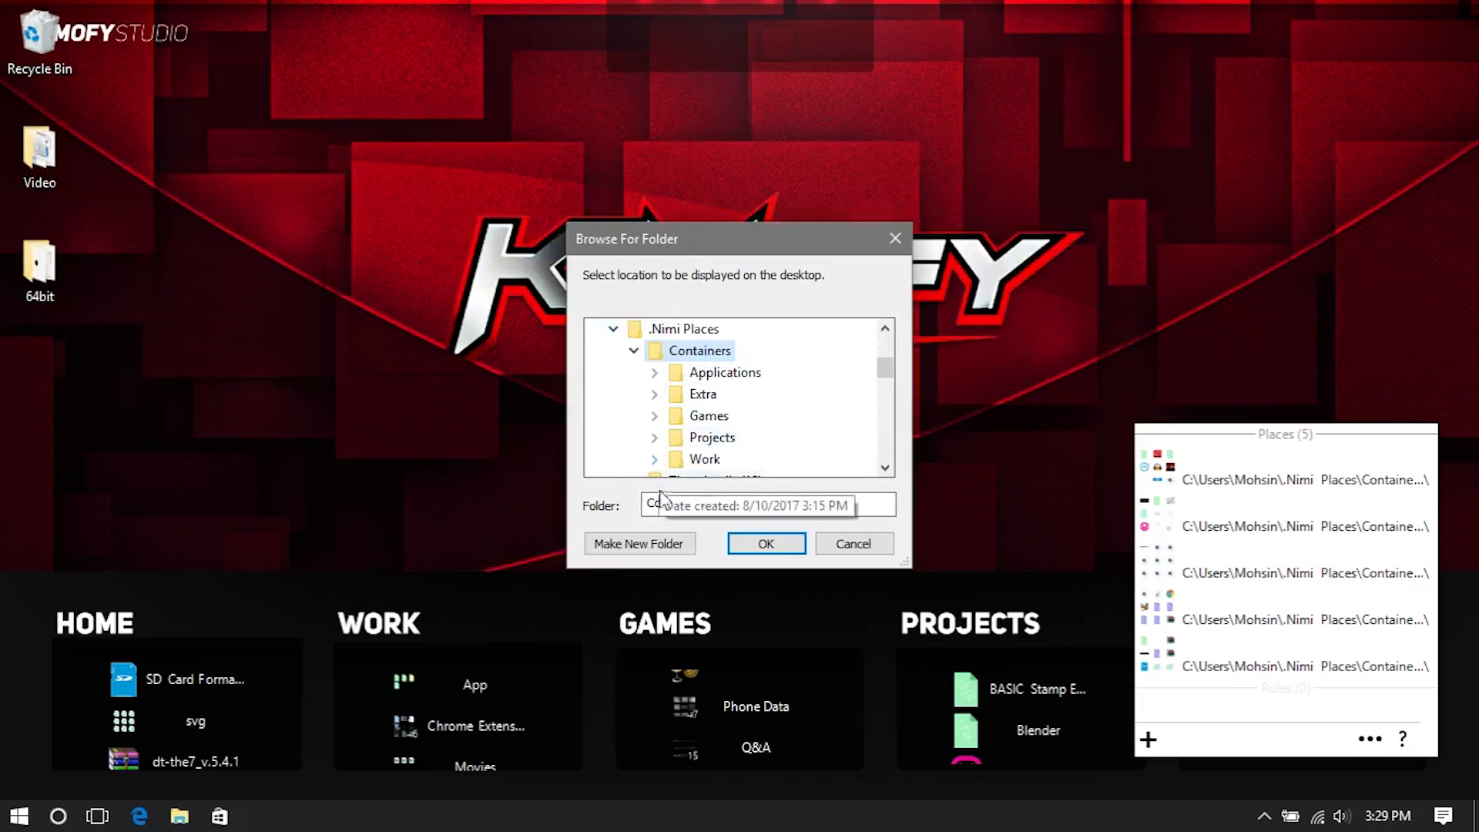
# Step: Create a folder named Uncategorized inside Containers and add it as the new place
pyautogui.click(668, 544)
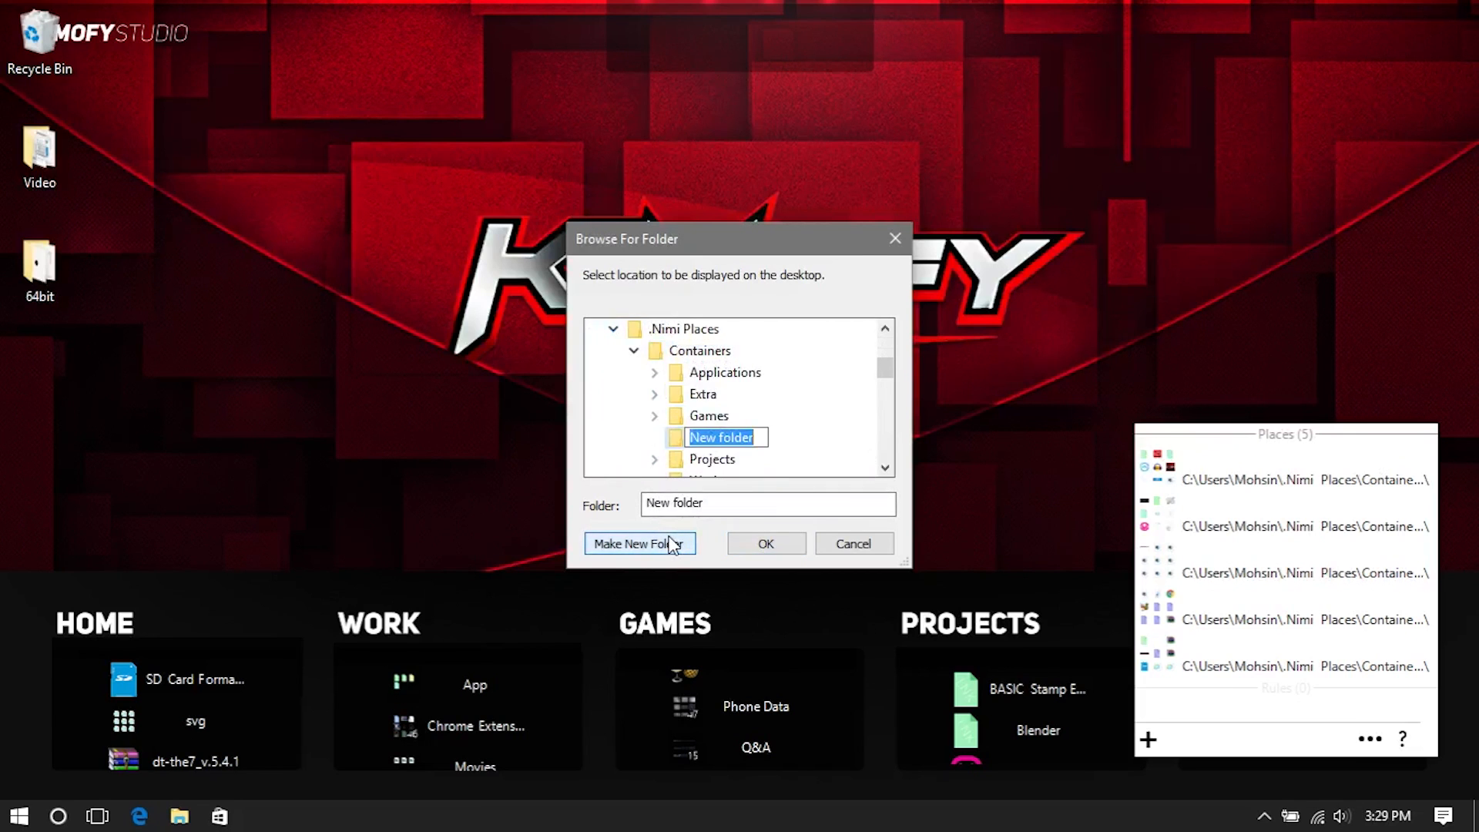
pyautogui.write('Uncategorized')
pyautogui.press('Return')
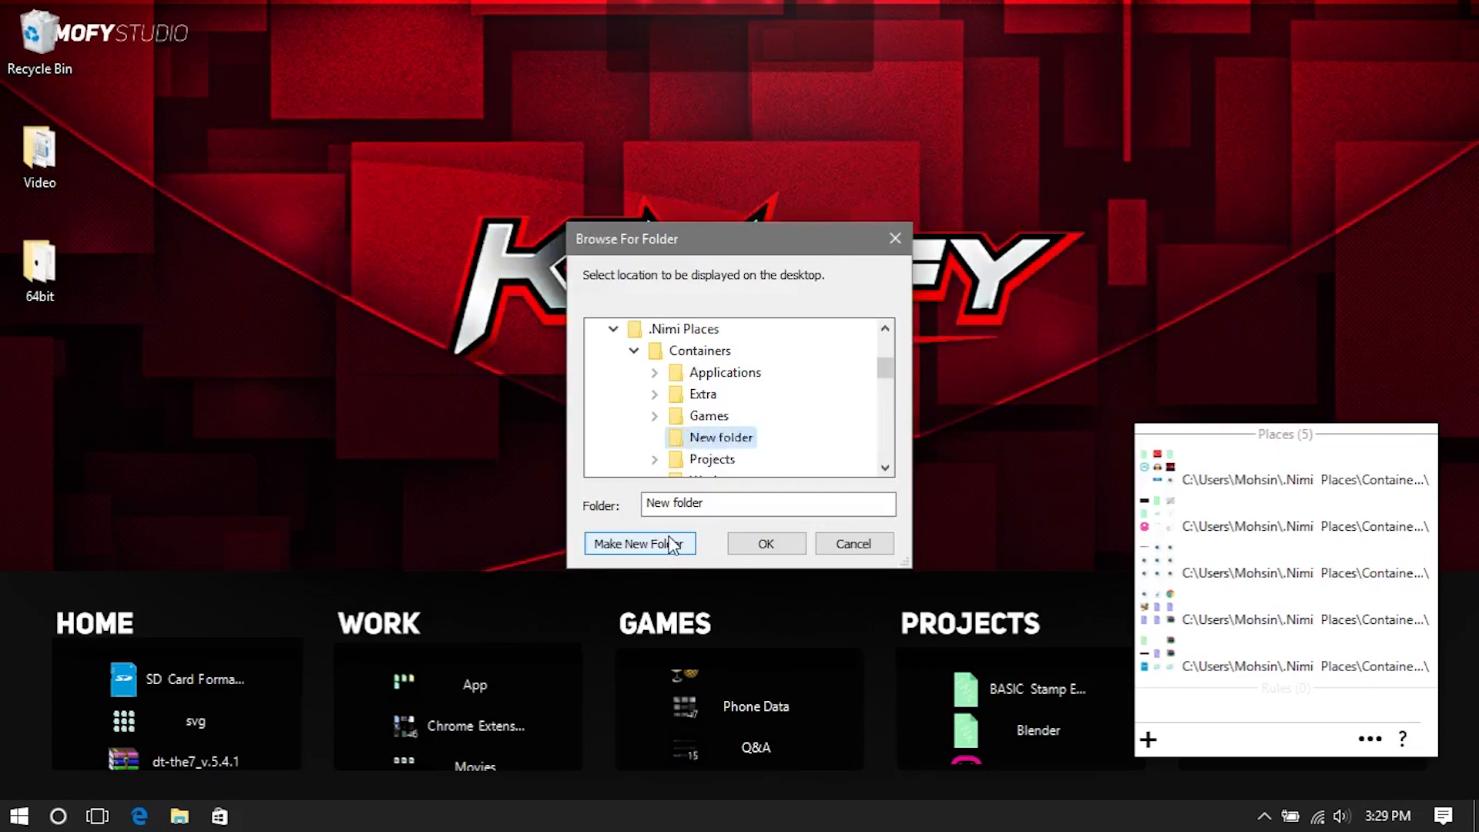
pyautogui.click(799, 544)
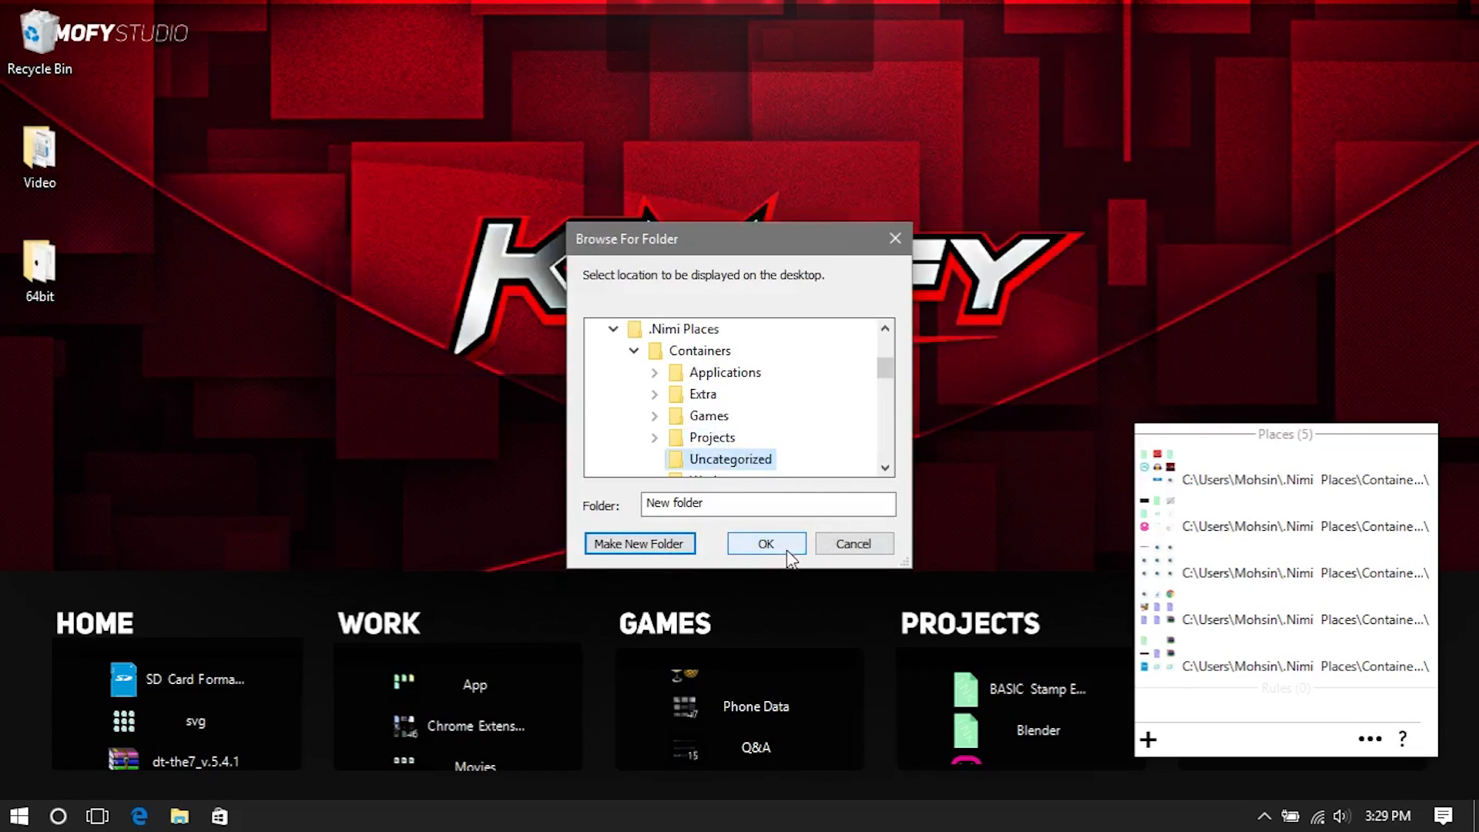
# Step: Start a files and folders rule with the Move action and set the Desktop as its source folder
pyautogui.click(1149, 743)
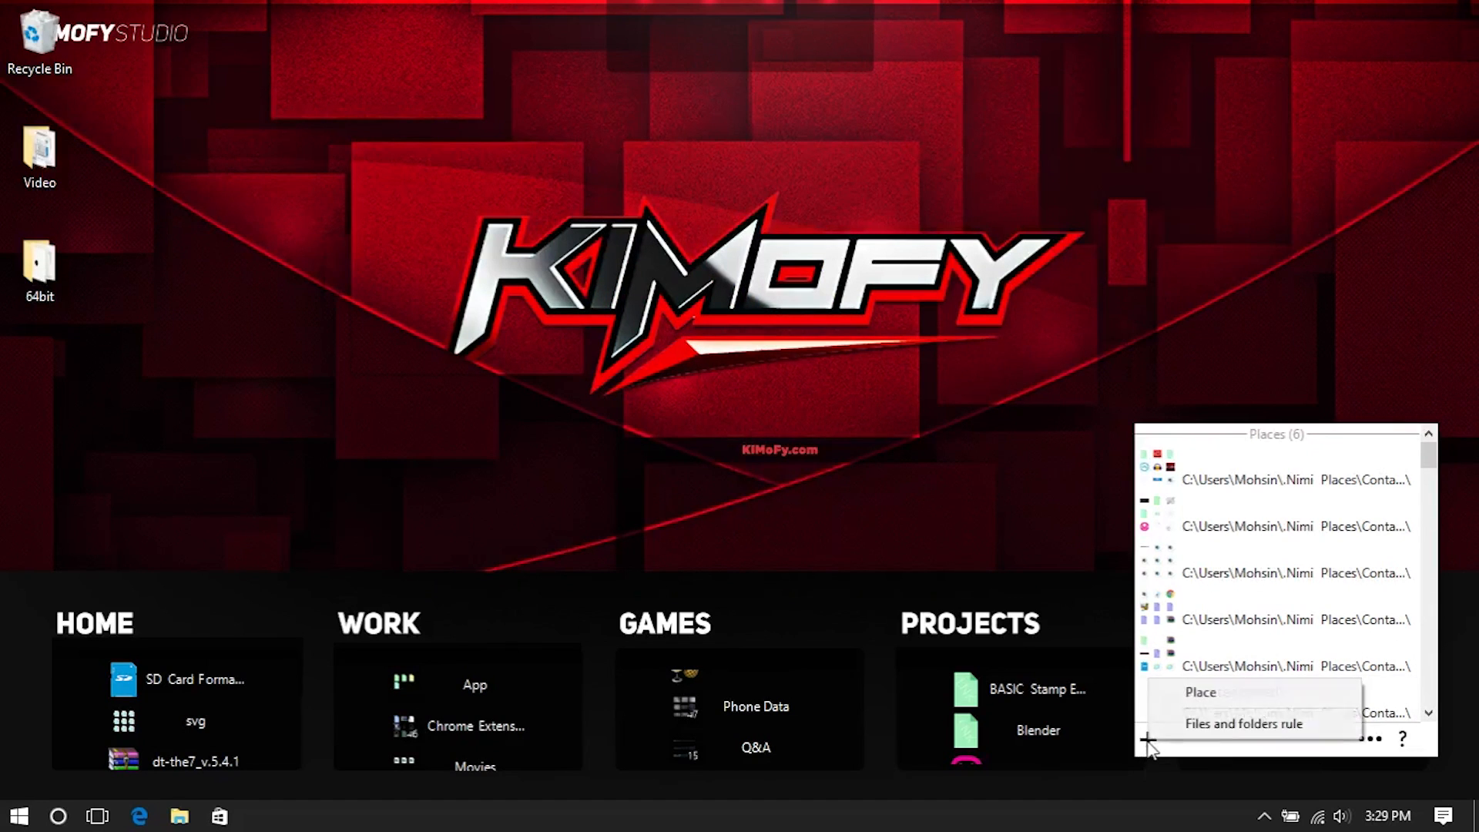
pyautogui.click(1203, 735)
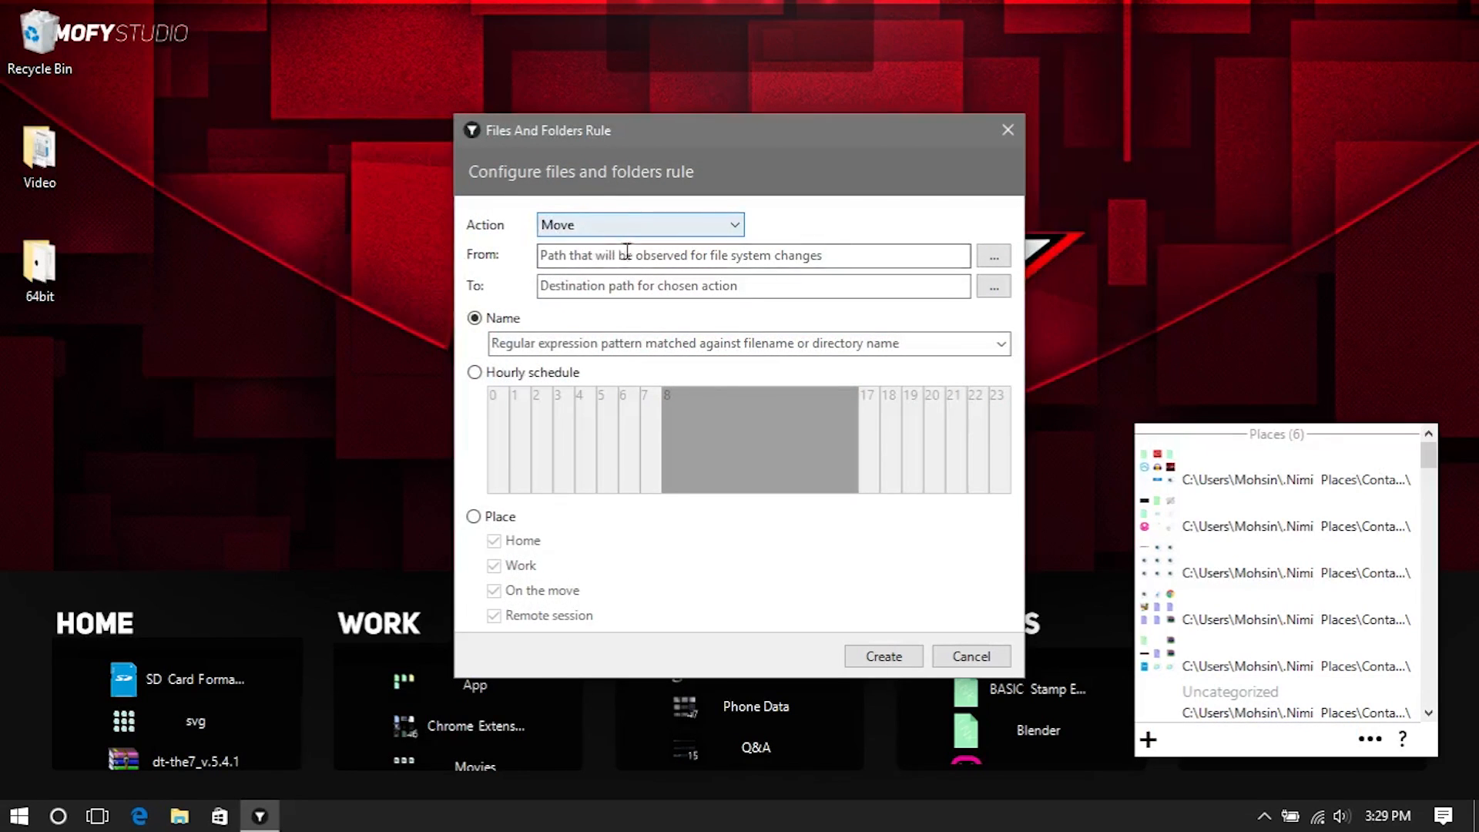
pyautogui.click(994, 255)
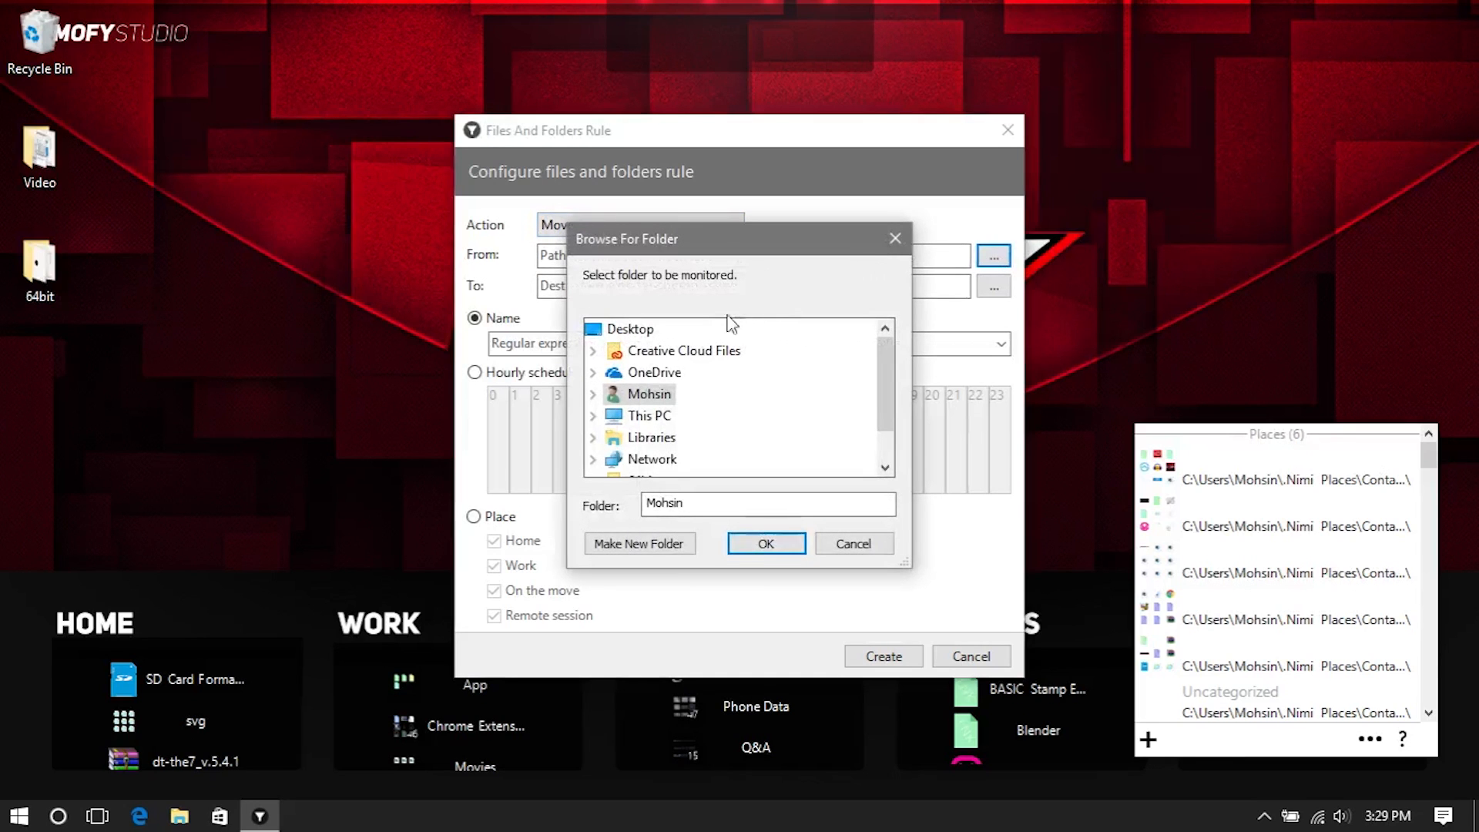
pyautogui.click(630, 329)
pyautogui.click(765, 543)
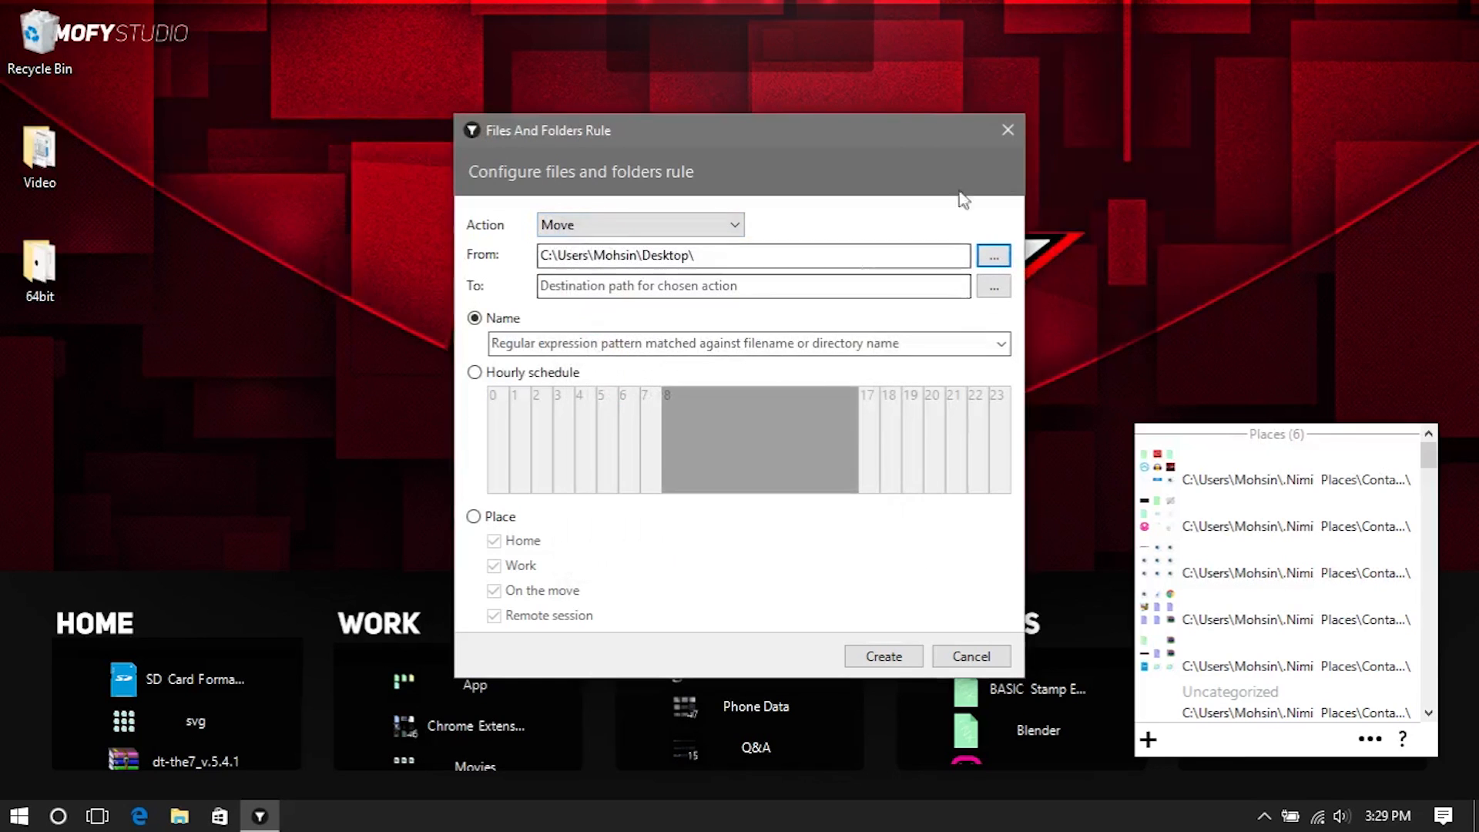
# Step: Set the rule's destination to the Uncategorized folder inside .Nimi Places\Containers
pyautogui.click(994, 287)
pyautogui.scroll(-1, 650, 459)
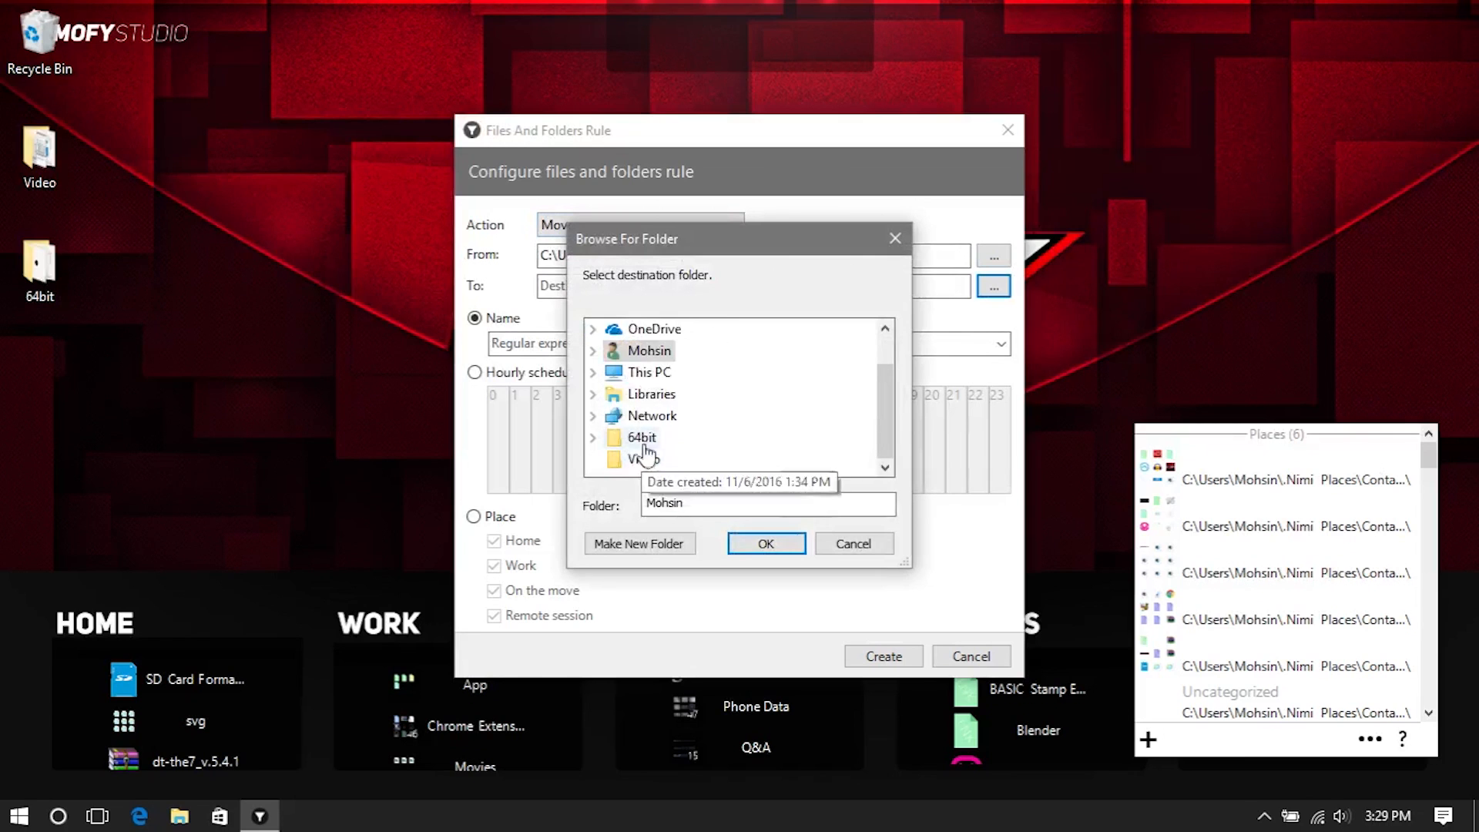
pyautogui.scroll(1, 663, 432)
pyautogui.scroll(-1, 662, 439)
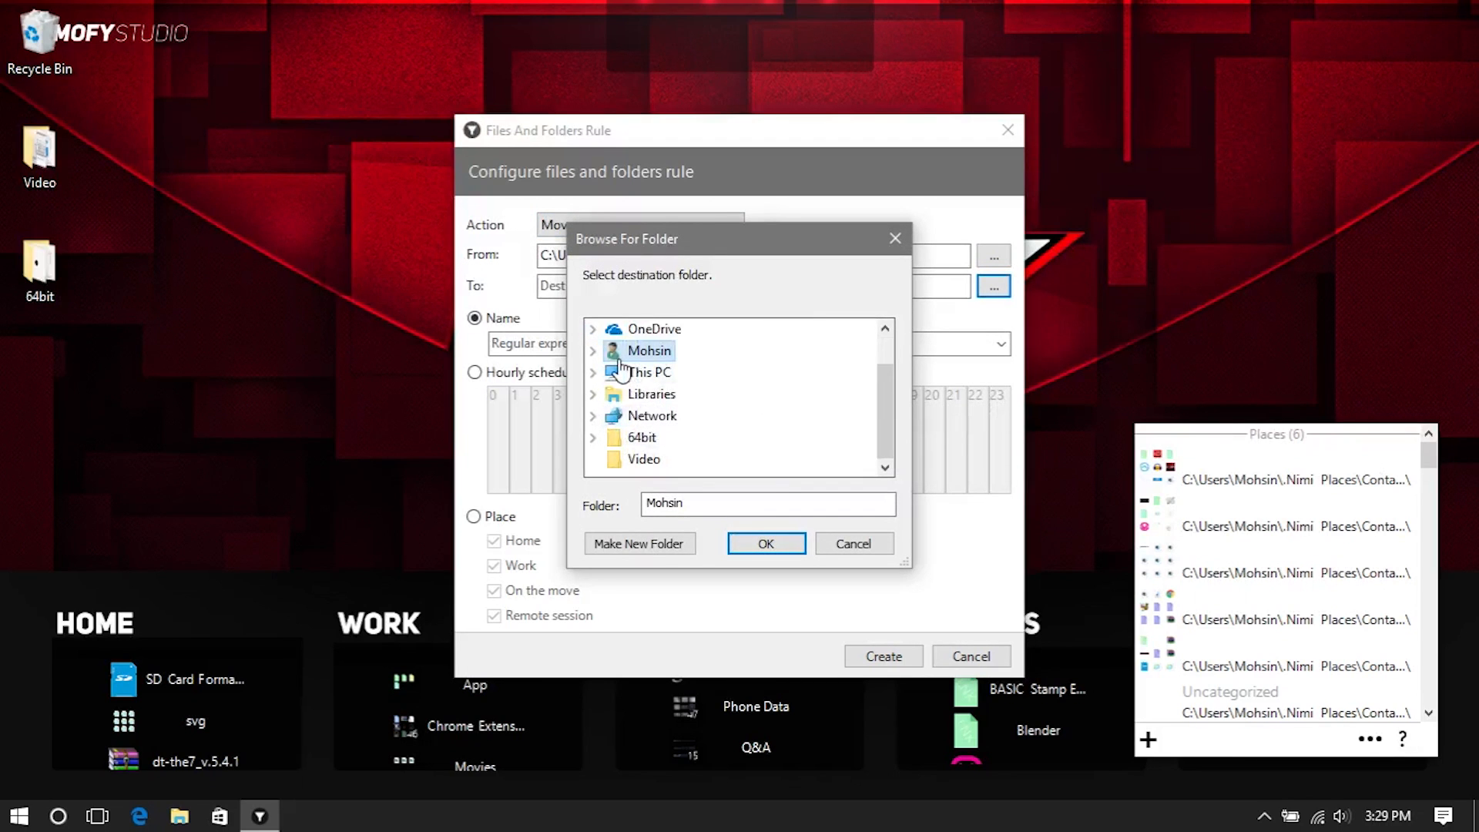
pyautogui.doubleClick(620, 352)
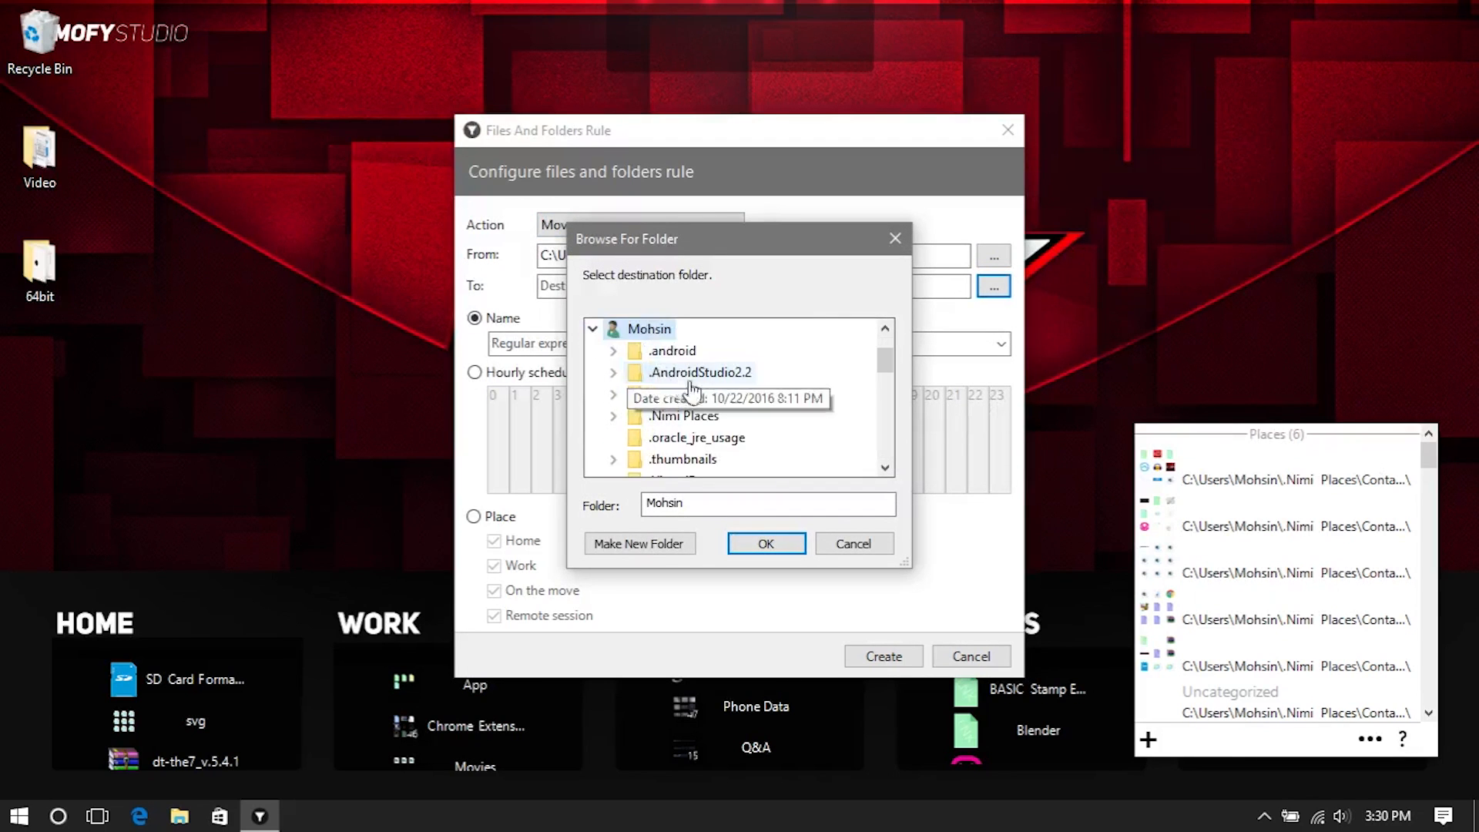
pyautogui.doubleClick(685, 417)
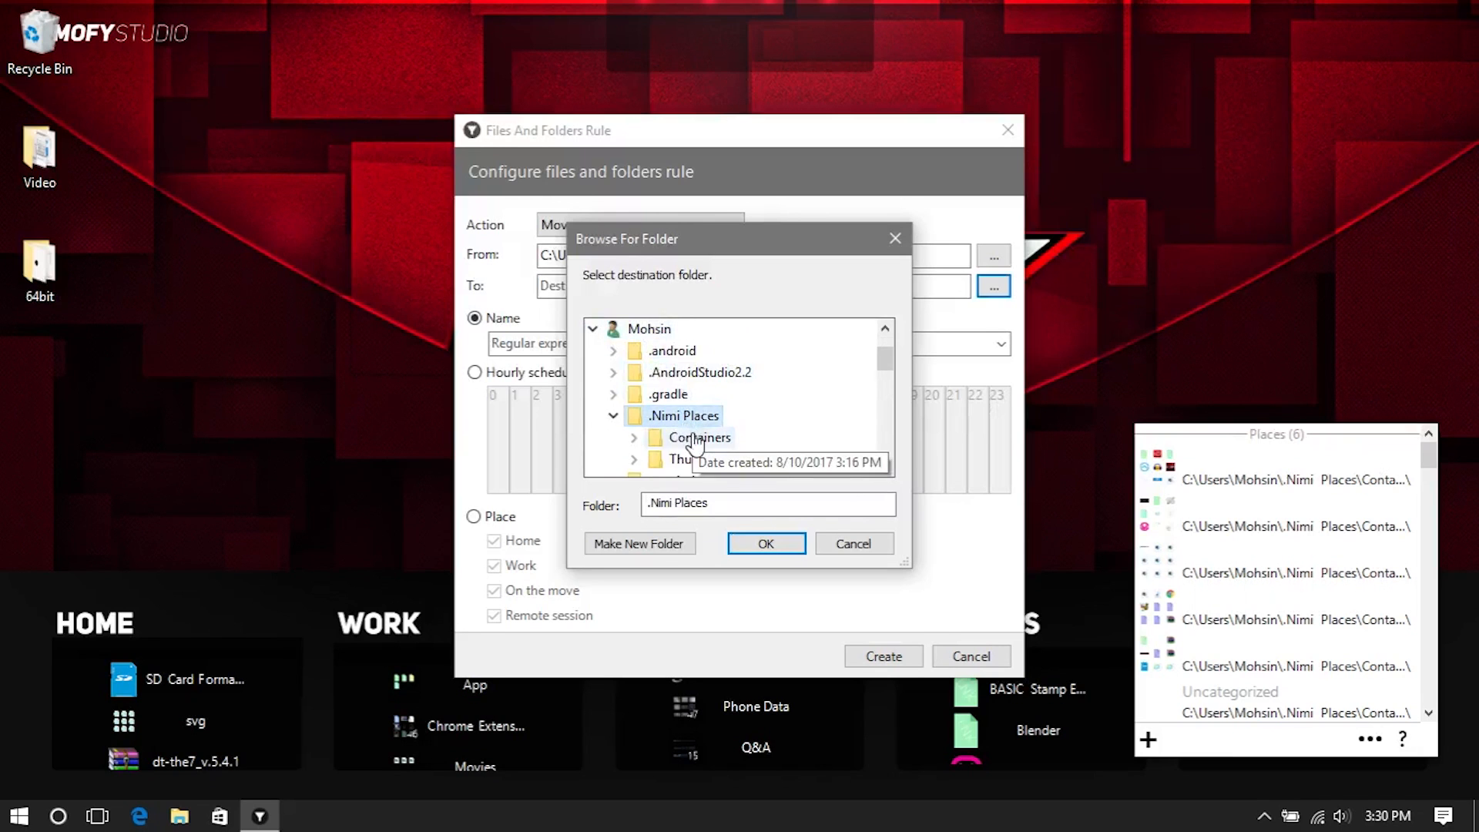
pyautogui.doubleClick(689, 437)
pyautogui.click(717, 439)
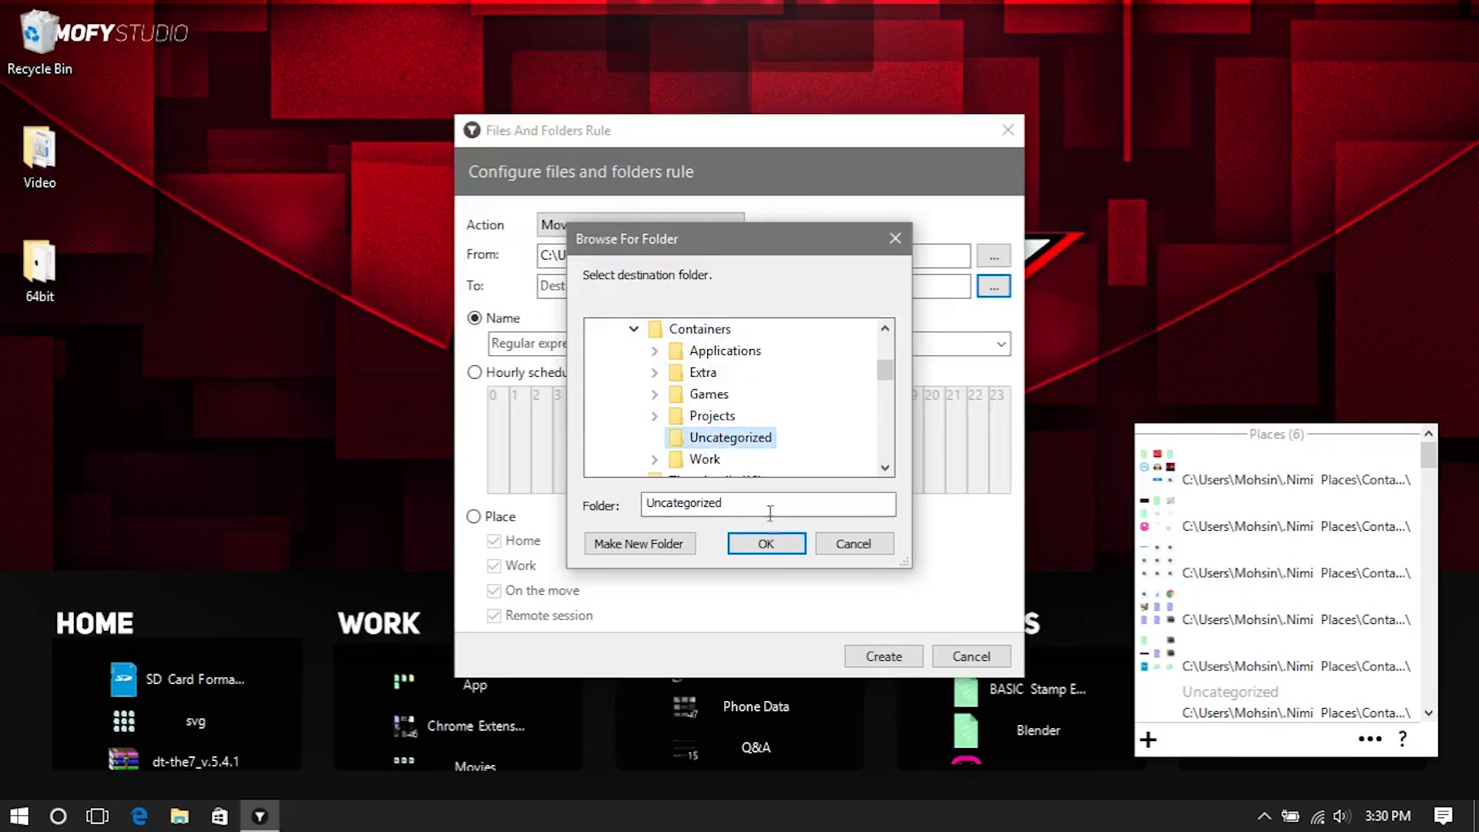
pyautogui.click(769, 544)
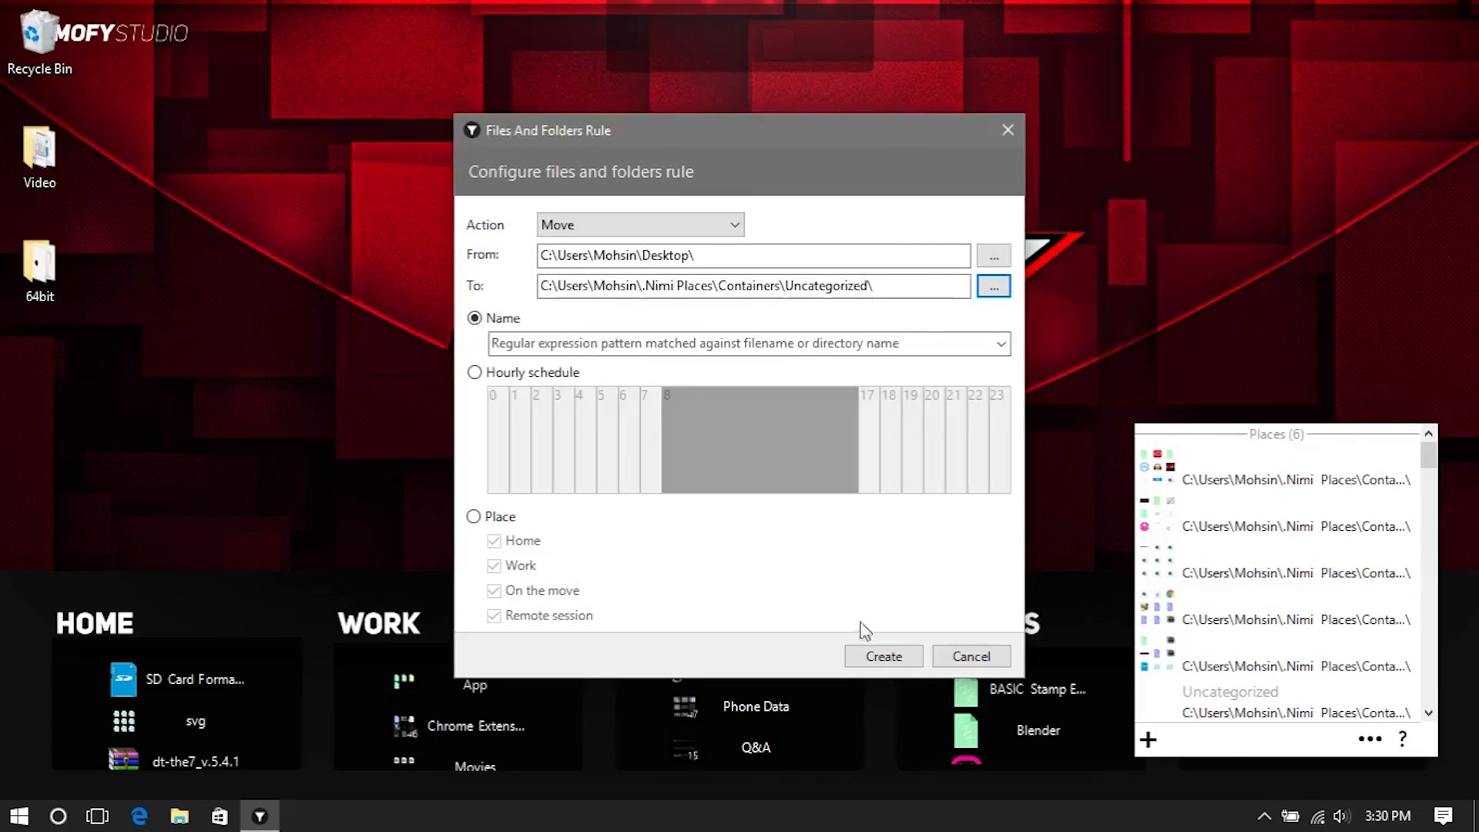
# Step: Create the rule with the Place condition for all four locations and move the Uncategorized container to the desktop's upper-right corner
pyautogui.click(474, 516)
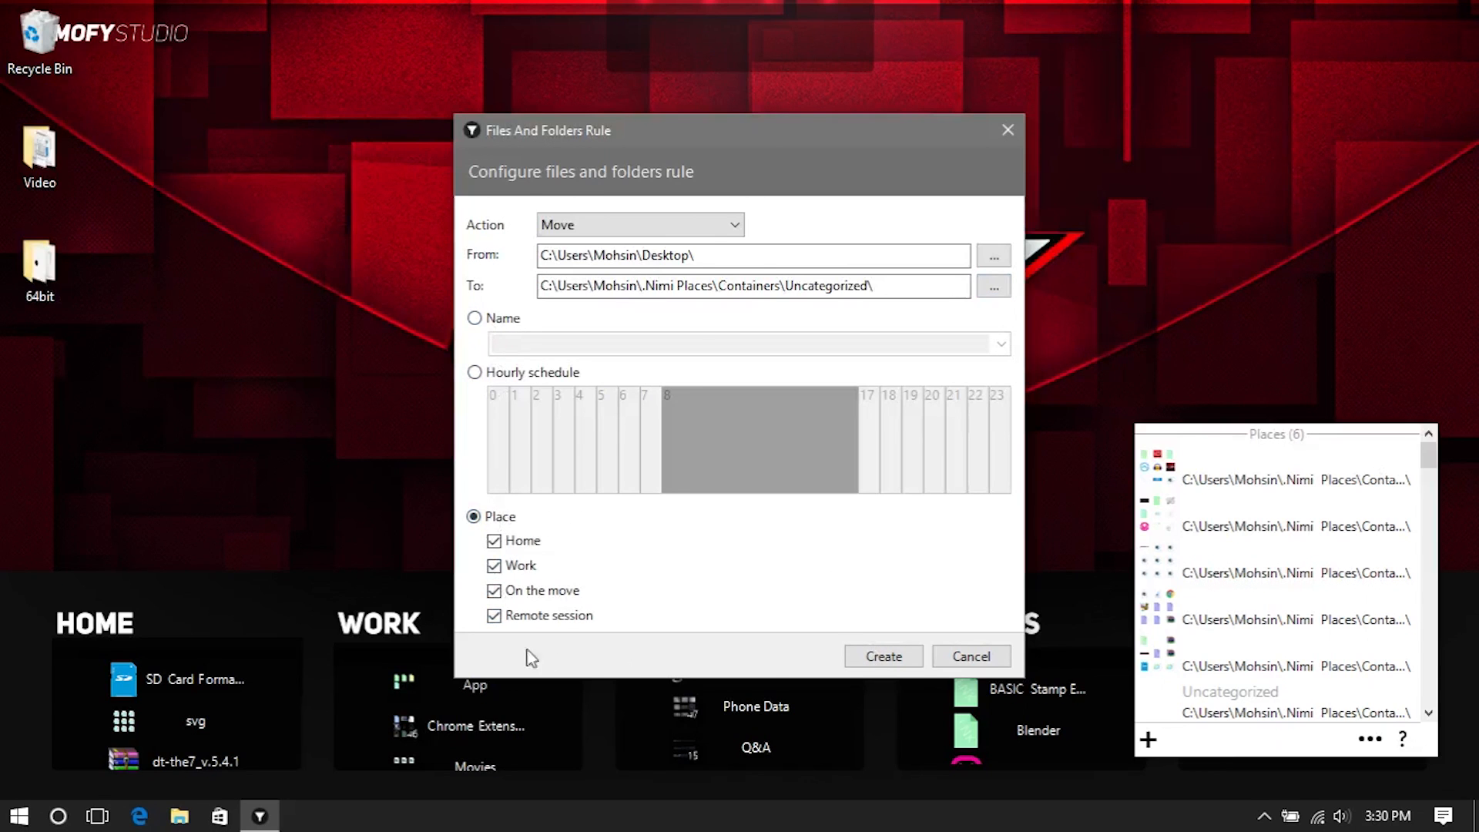
pyautogui.click(883, 655)
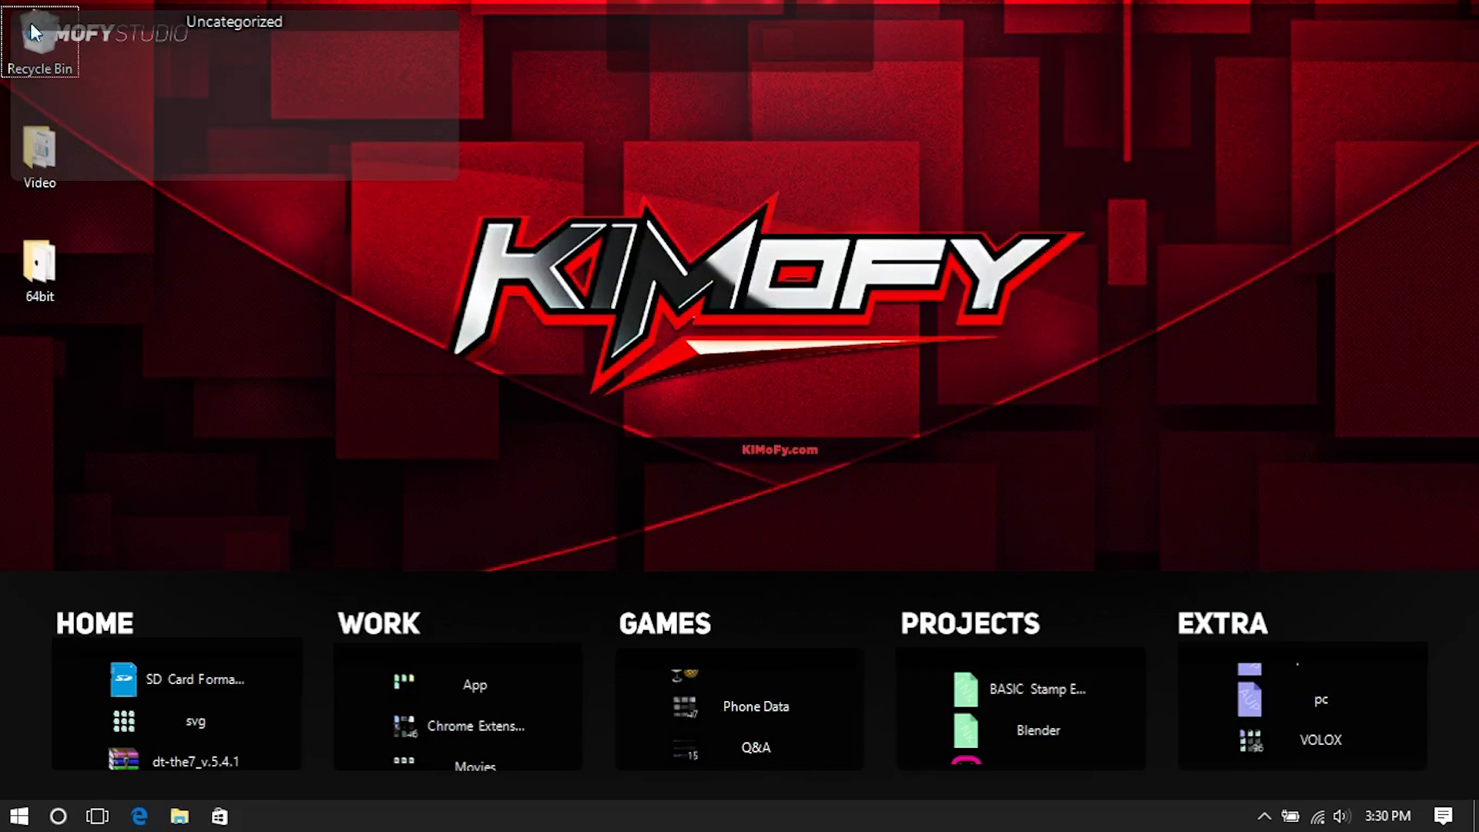
pyautogui.moveTo(101, 31); pyautogui.dragTo(1105, 28)
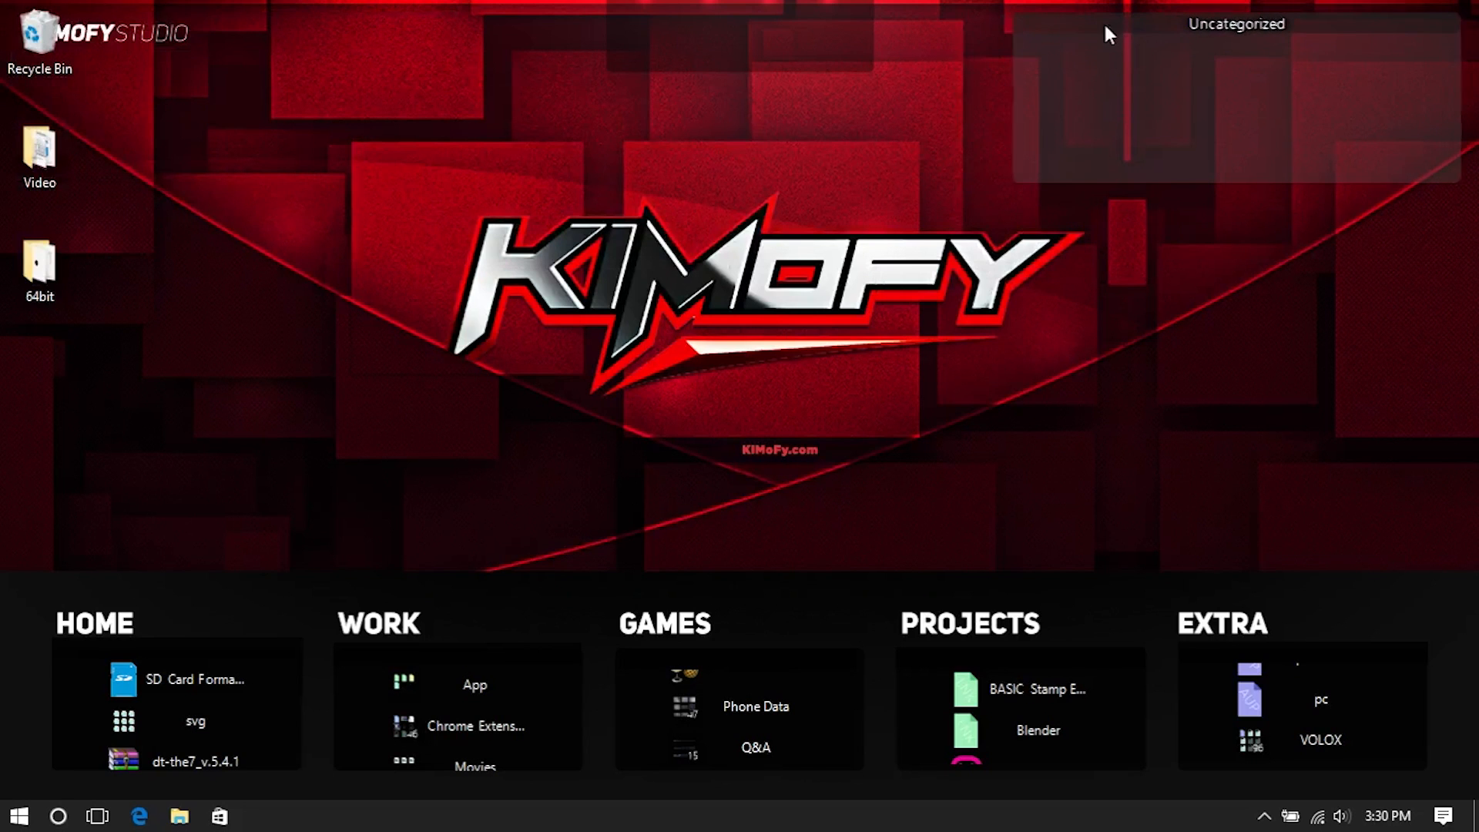
# Step: Create a new folder on the desktop to test the rule and move it from the Uncategorized container into the WORK container
pyautogui.rightClick(352, 142)
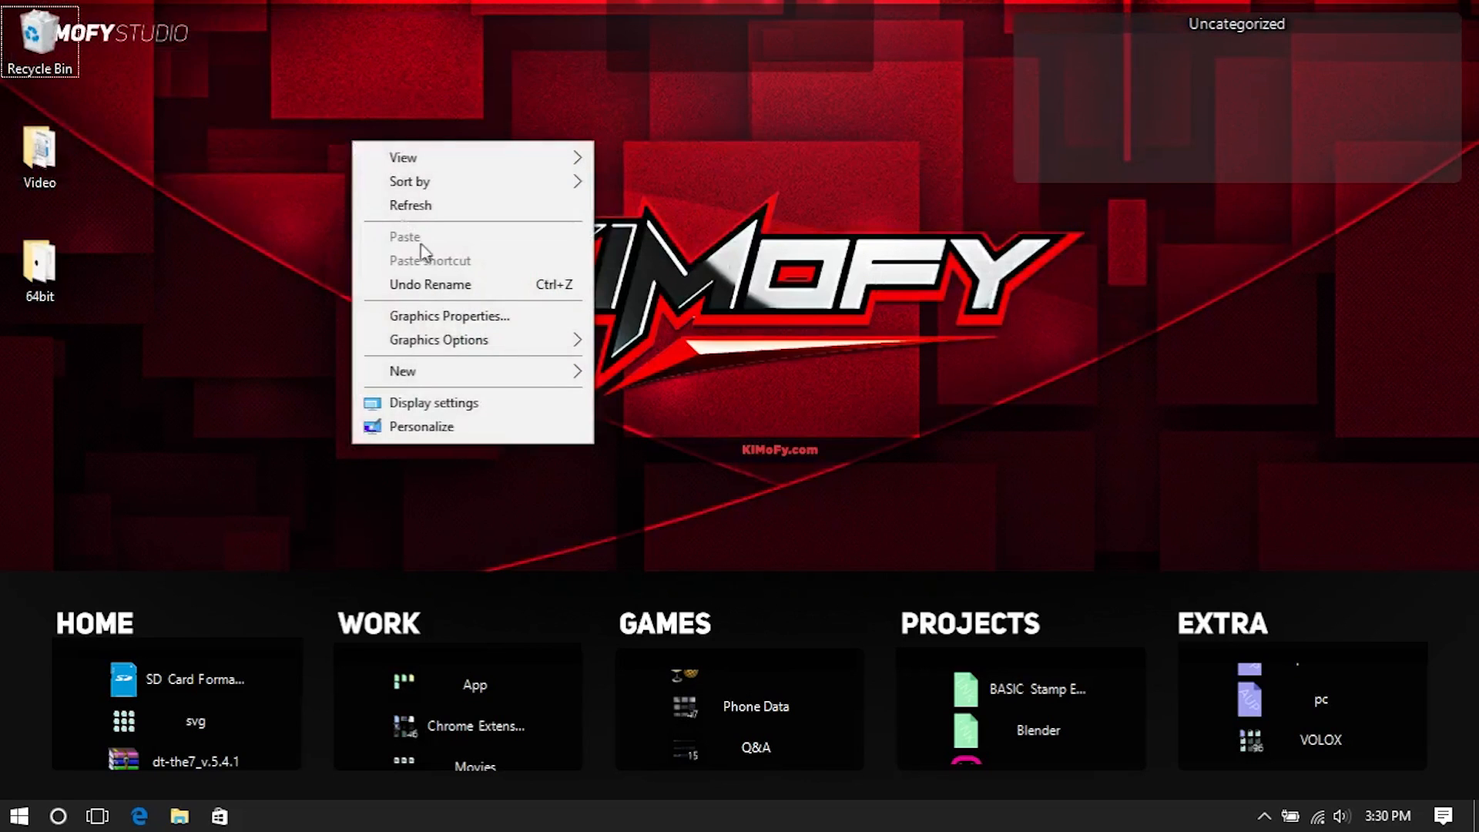
pyautogui.moveTo(538, 375)
pyautogui.click(622, 375)
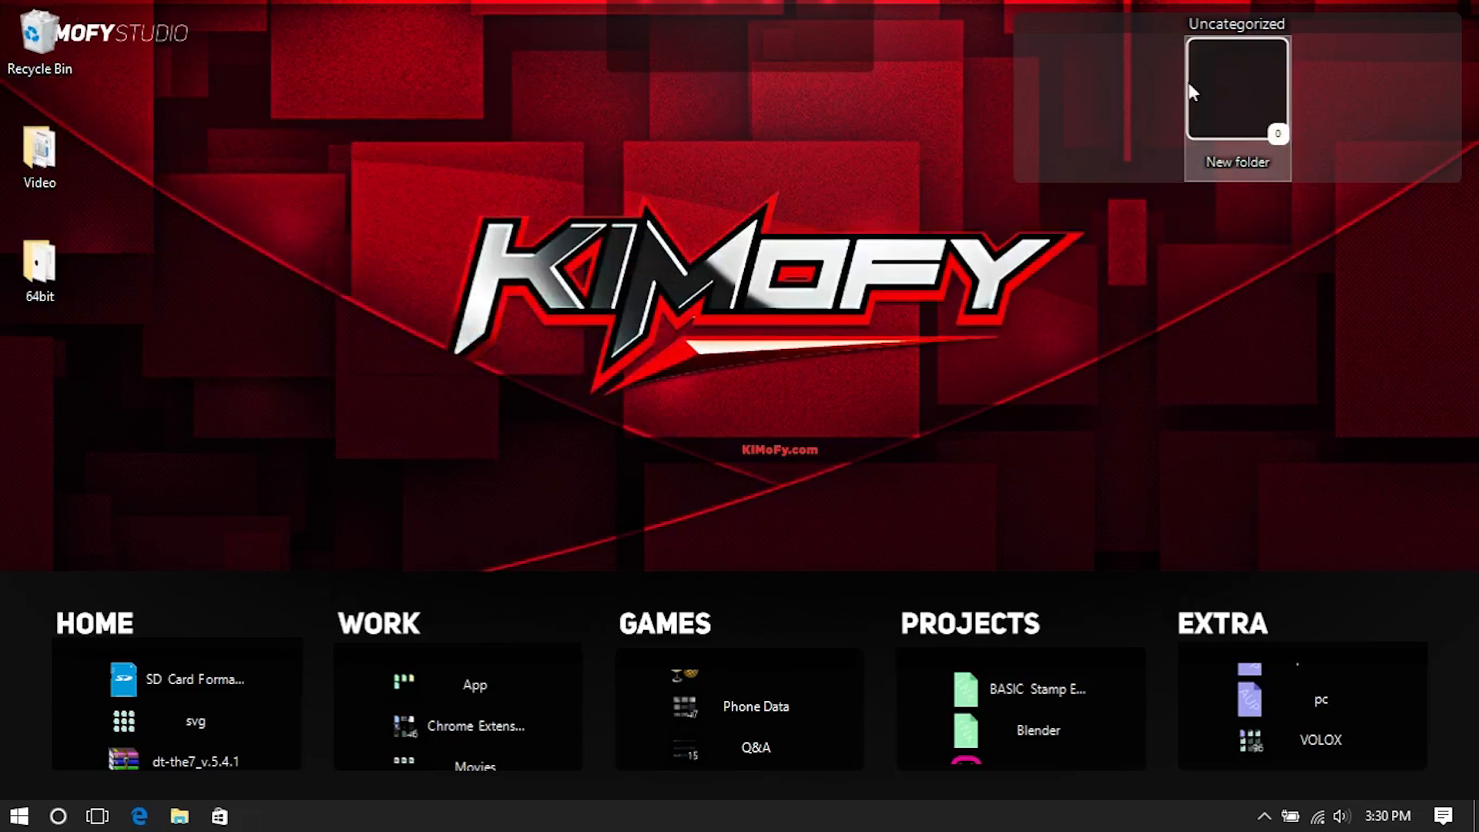
pyautogui.moveTo(1192, 107); pyautogui.dragTo(561, 698)
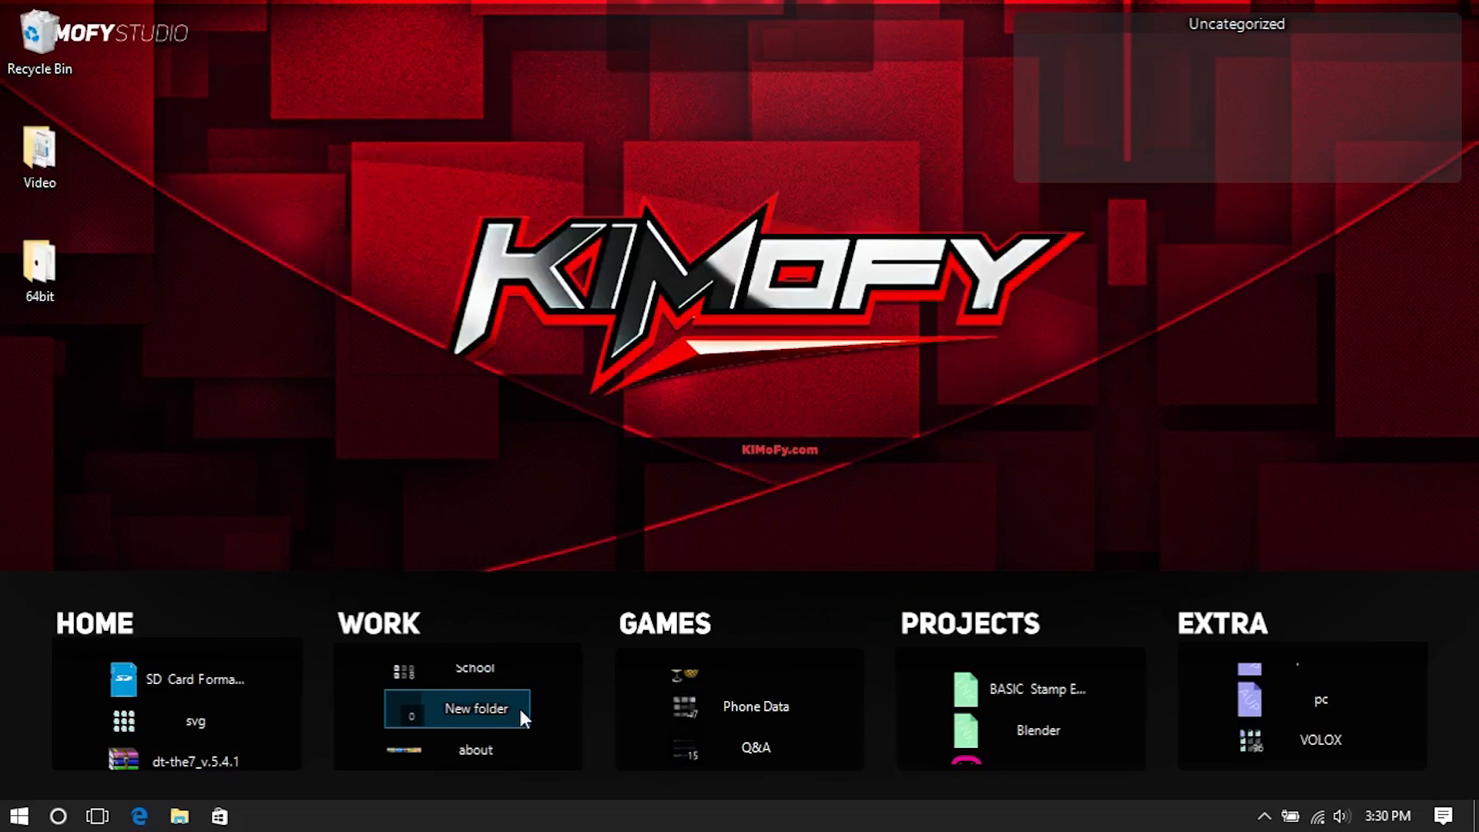
pyautogui.click(519, 706)
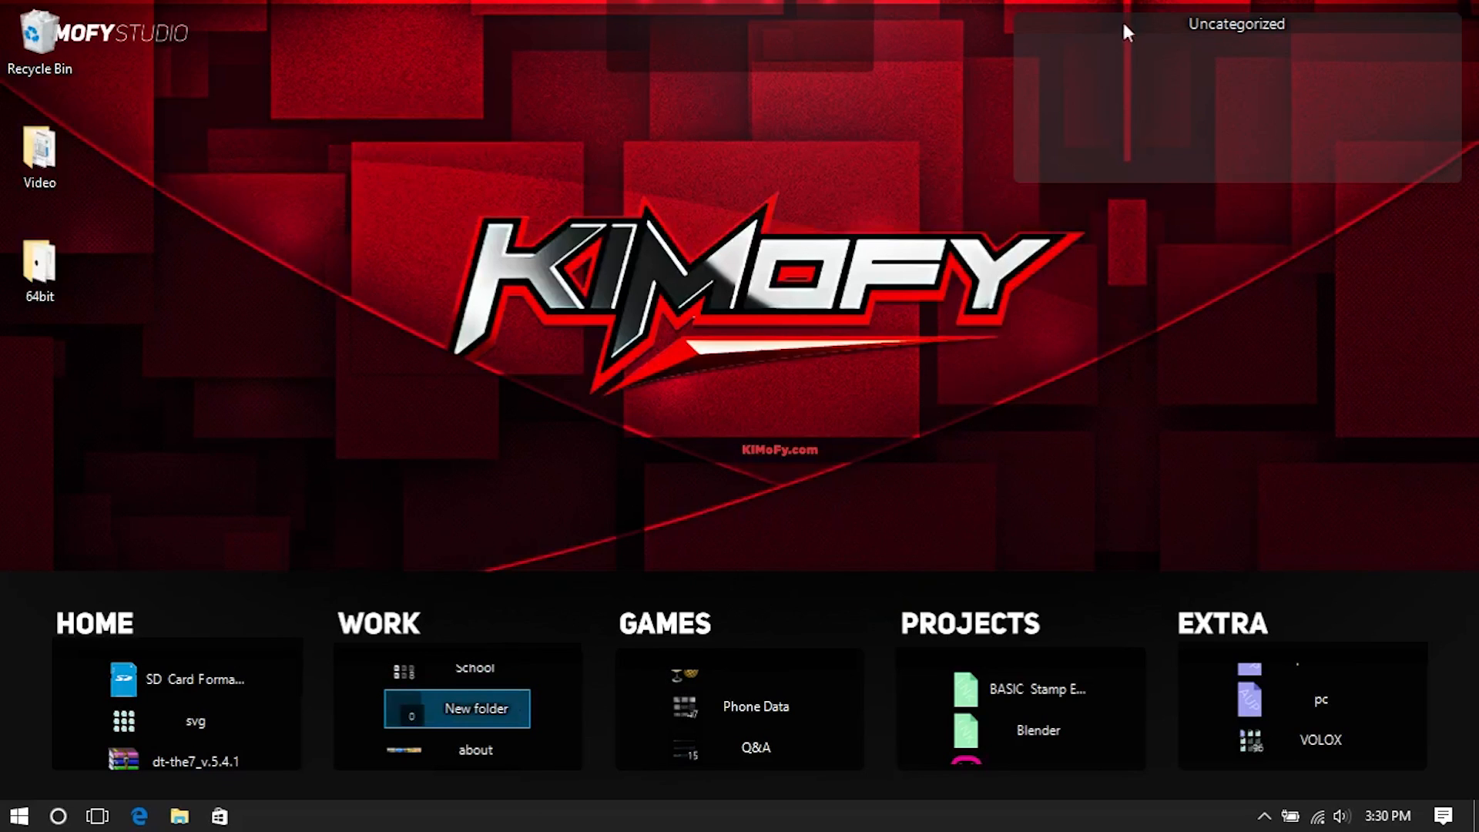
# Step: Nudge the Uncategorized container slightly closer to the desktop's upper-right corner
pyautogui.moveTo(1123, 25)
pyautogui.mouseDown()
pyautogui.moveTo(1065, 45)
pyautogui.moveTo(1128, 12)
pyautogui.mouseUp()
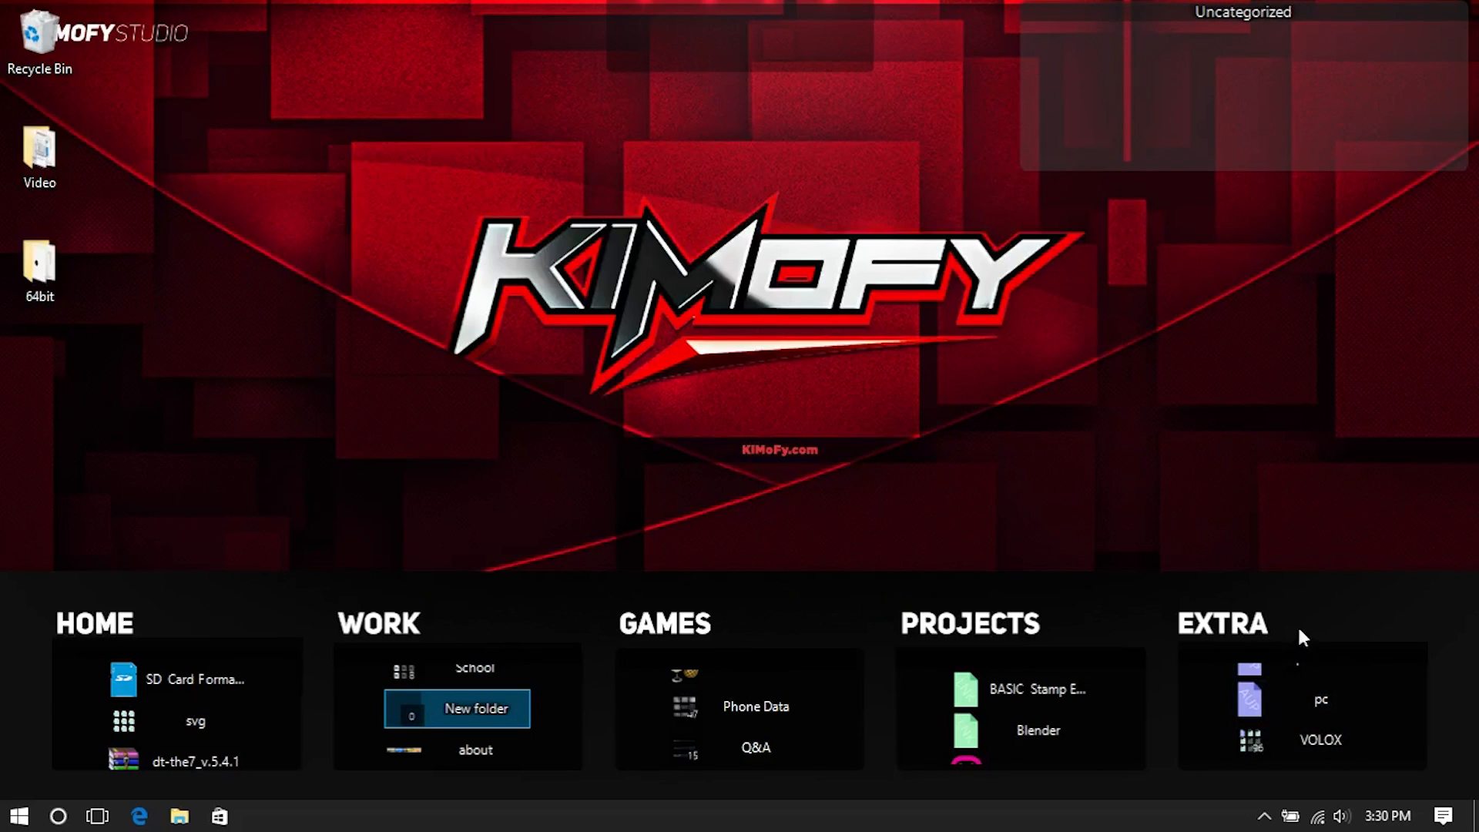
pyautogui.moveTo(1272, 600); pyautogui.dragTo(1175, 636)
pyautogui.moveTo(1212, 759); pyautogui.dragTo(1214, 782)
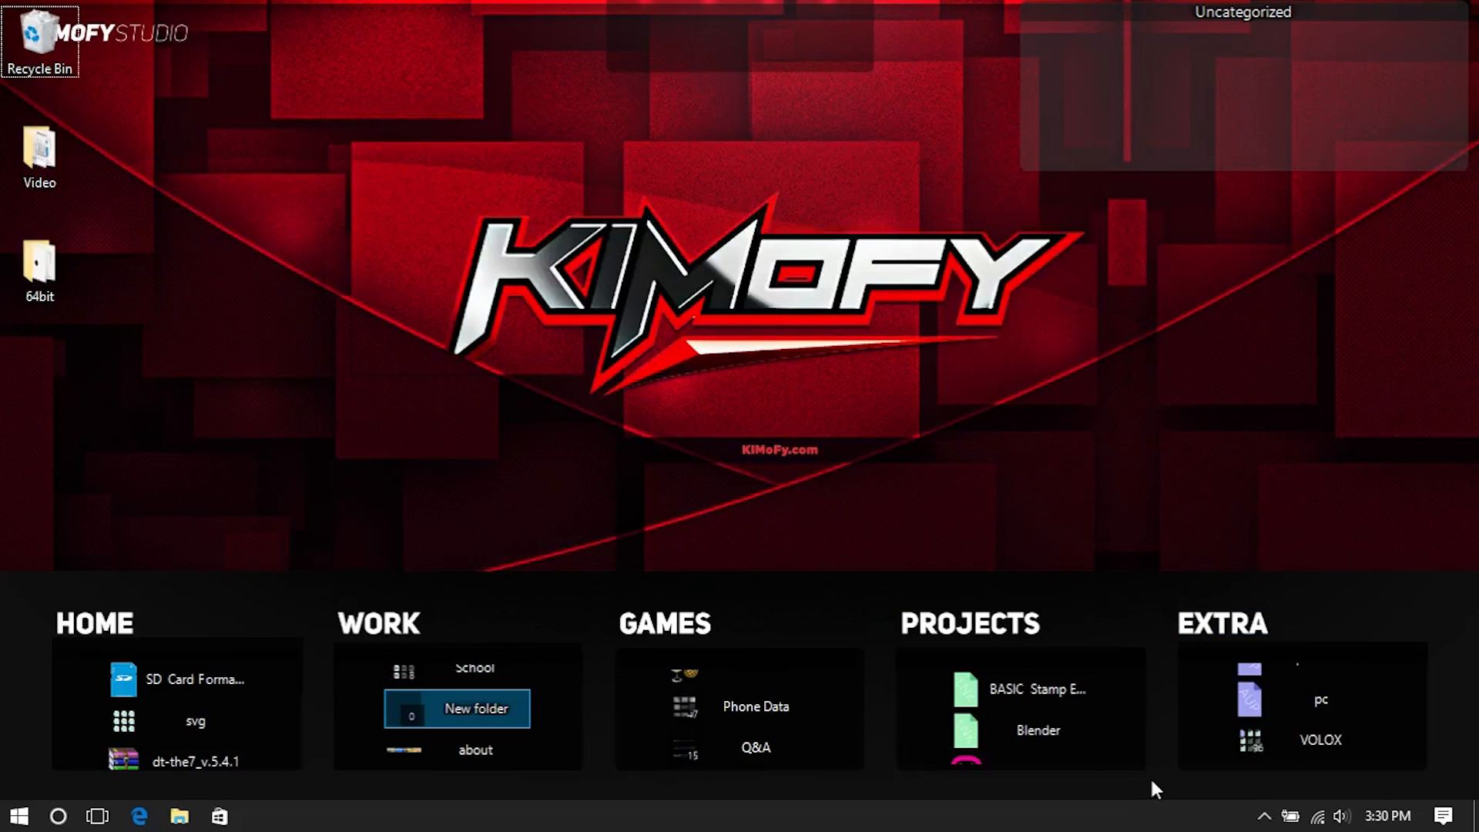